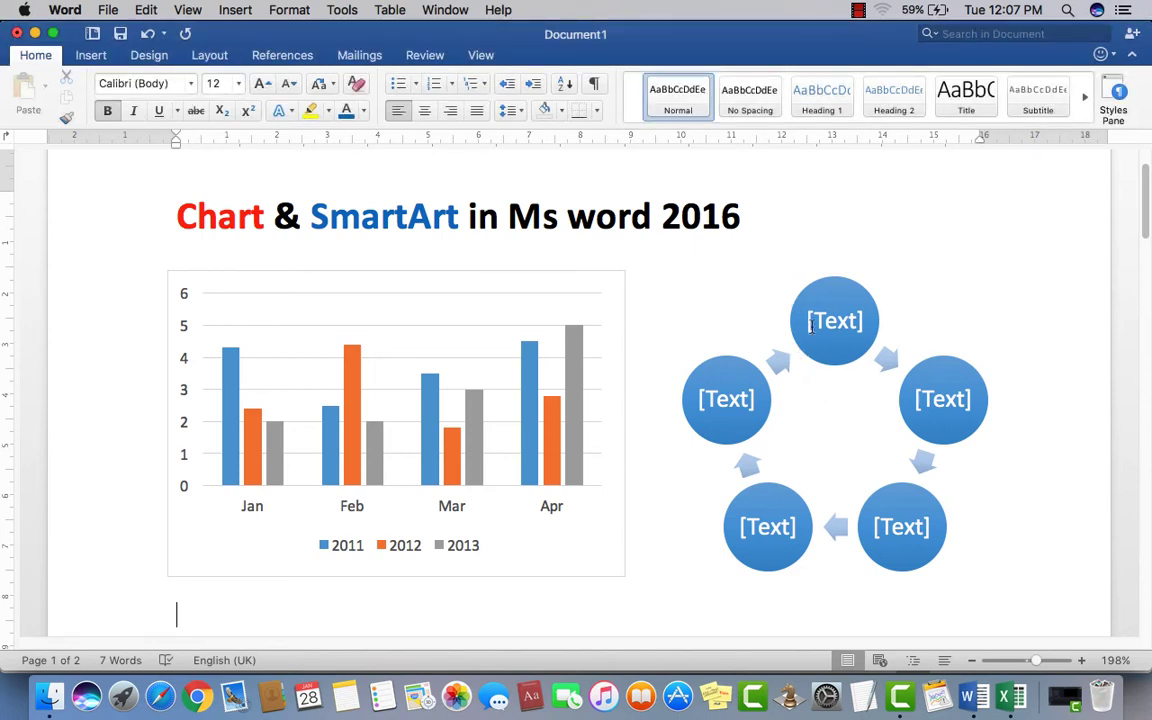
Step: Select words in the 'Chart & SmartArt in Ms word 2016' heading, then deselect
{"action": "scroll", "coordinate": [915, 293], "scroll_direction": "down", "scroll_amount": 2}
{"action": "scroll", "coordinate": [913, 288], "scroll_direction": "up", "scroll_amount": 4}
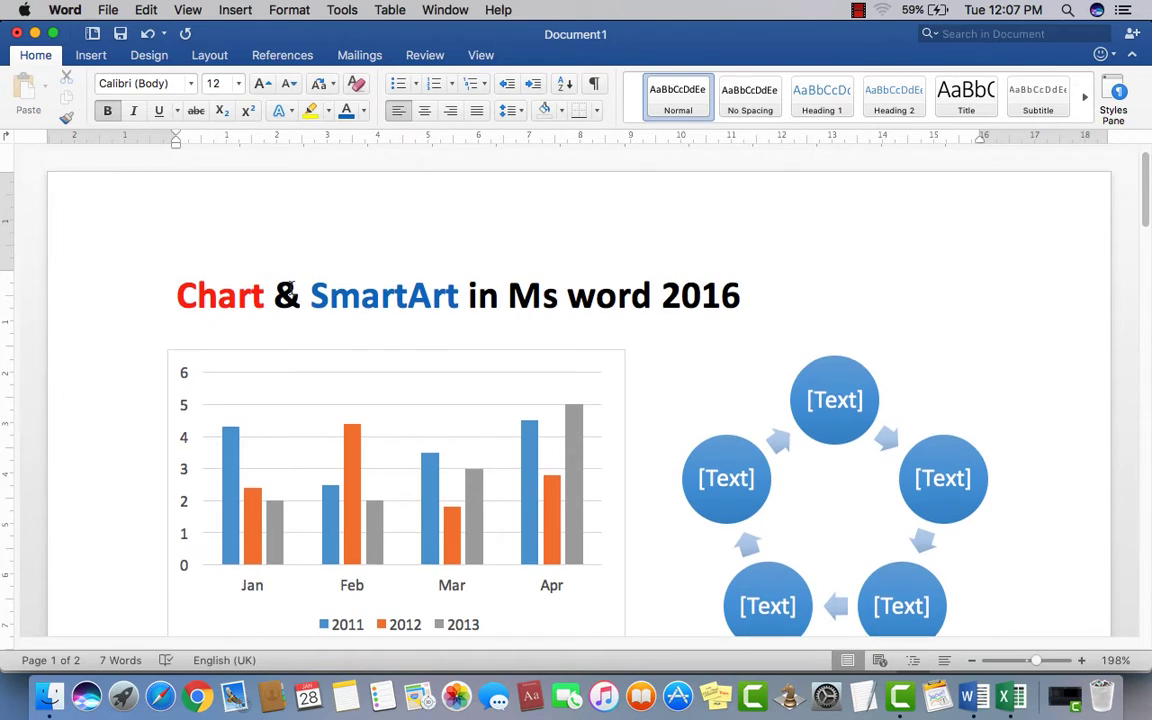
{"action": "left_click_drag", "start_coordinate": [172, 295], "coordinate": [448, 298]}
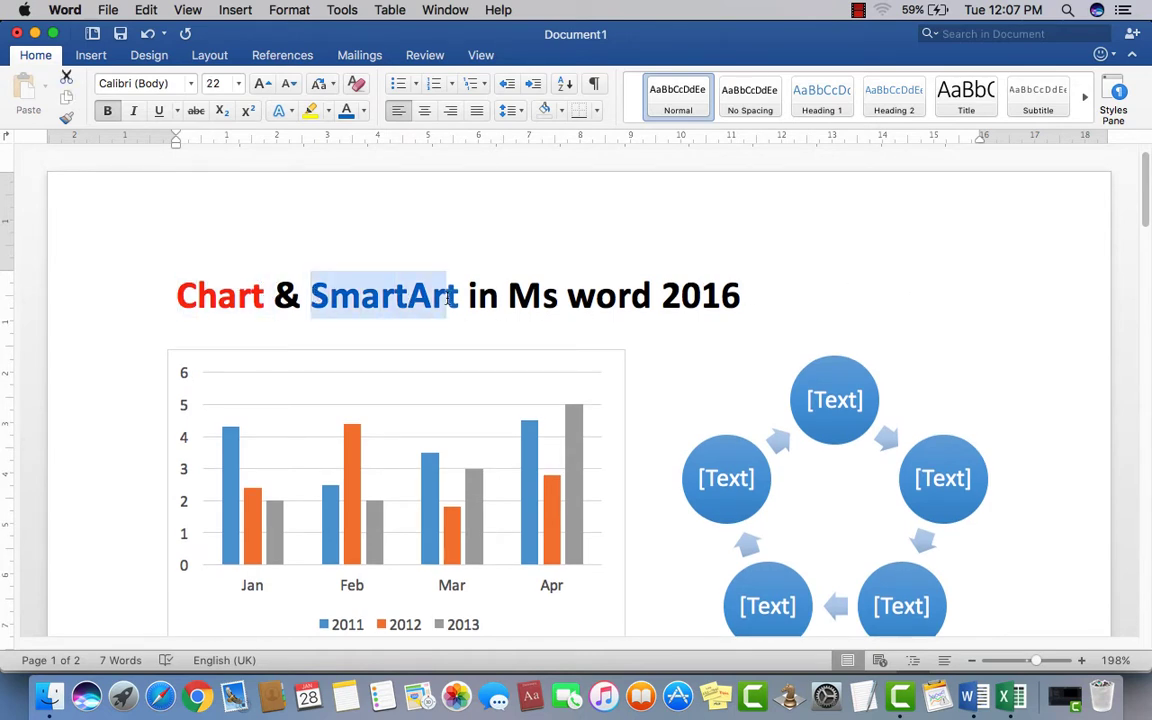
{"action": "left_click_drag", "start_coordinate": [745, 308], "coordinate": [660, 297]}
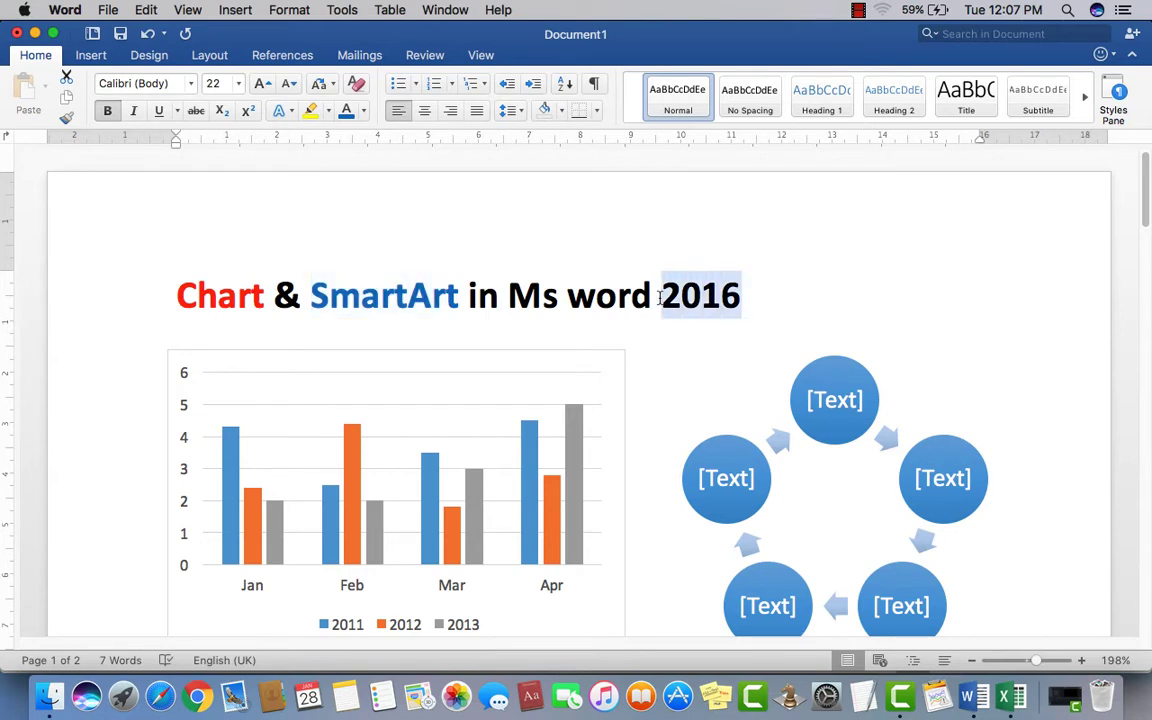
{"action": "scroll", "coordinate": [597, 340], "scroll_direction": "down", "scroll_amount": 3}
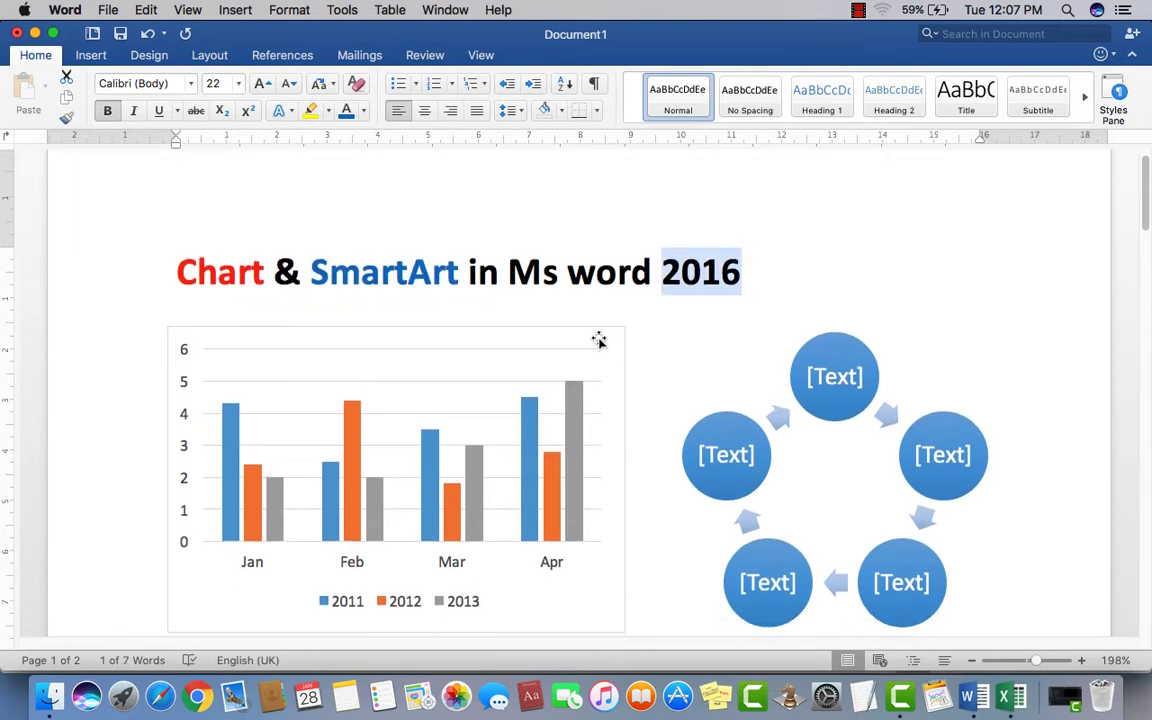
{"action": "left_click", "coordinate": [1008, 238]}
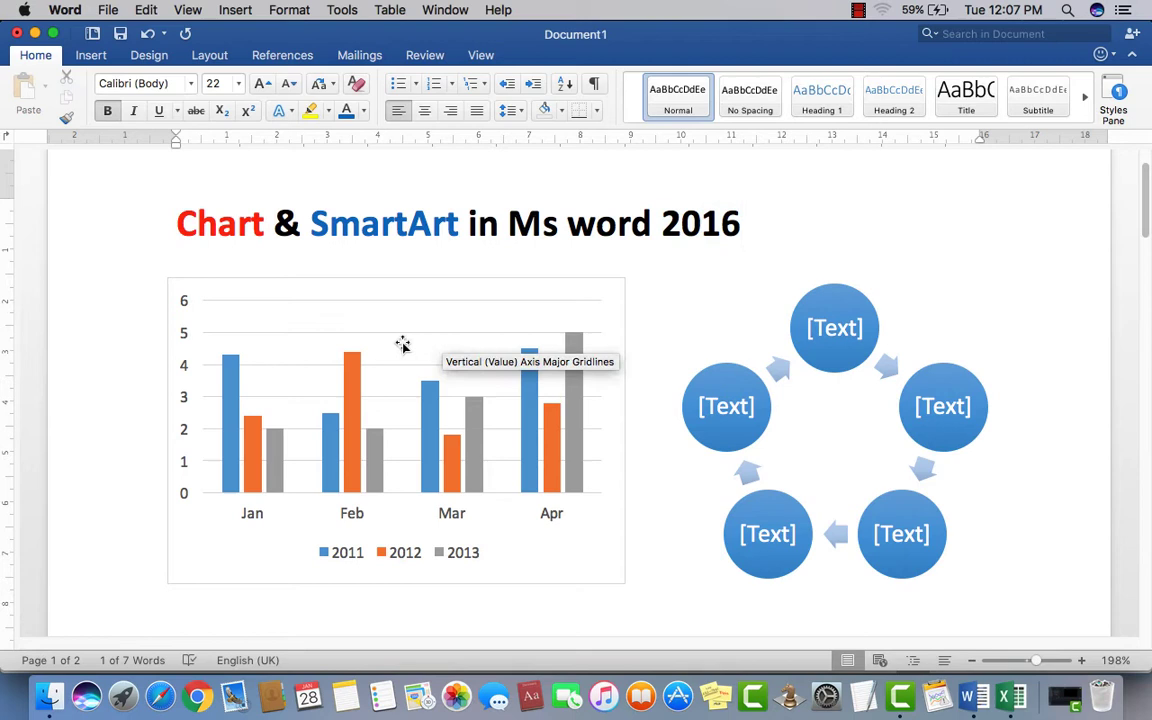
Step: Select the sample column chart and cycle SmartArt on page 1, then deselect
{"action": "scroll", "coordinate": [352, 337], "scroll_direction": "down", "scroll_amount": 1}
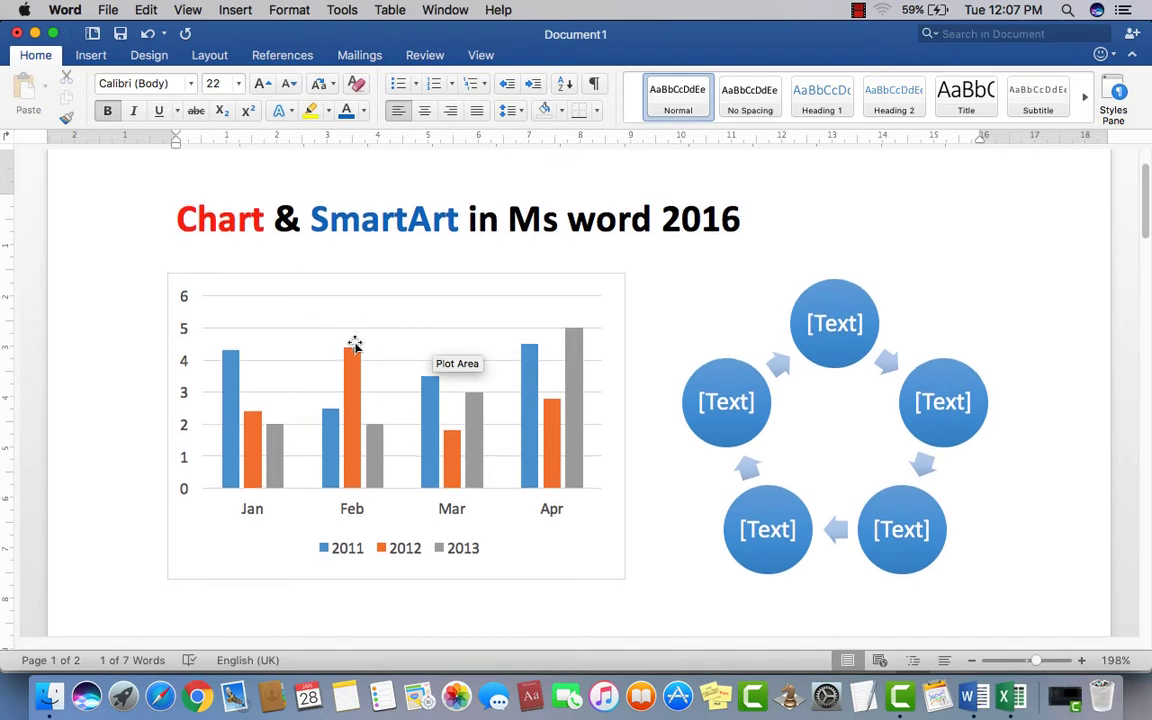
{"action": "left_click", "coordinate": [177, 279]}
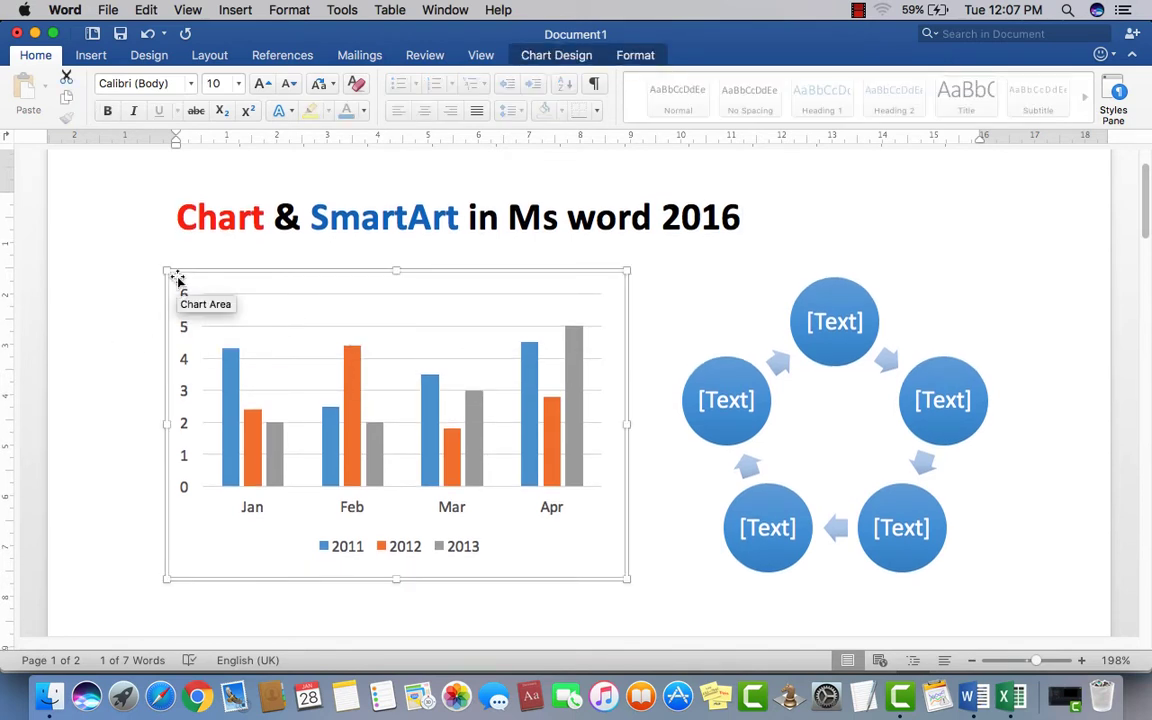
{"action": "left_click", "coordinate": [881, 289]}
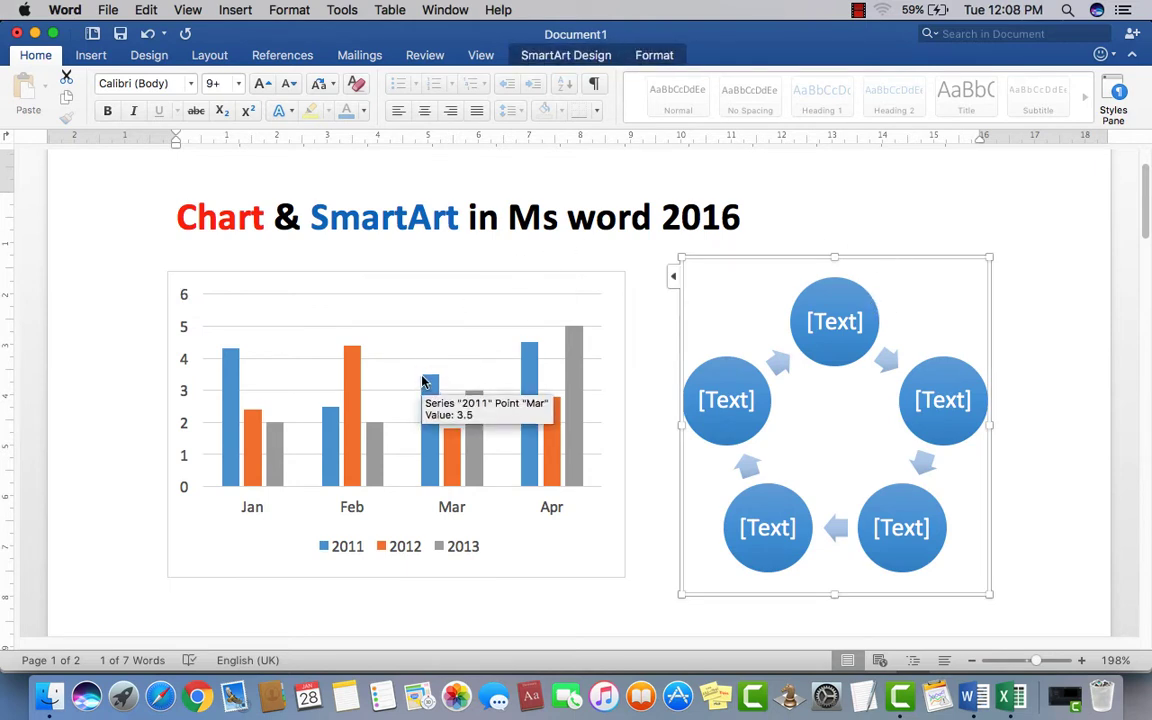
{"action": "mouse_move", "coordinate": [429, 420]}
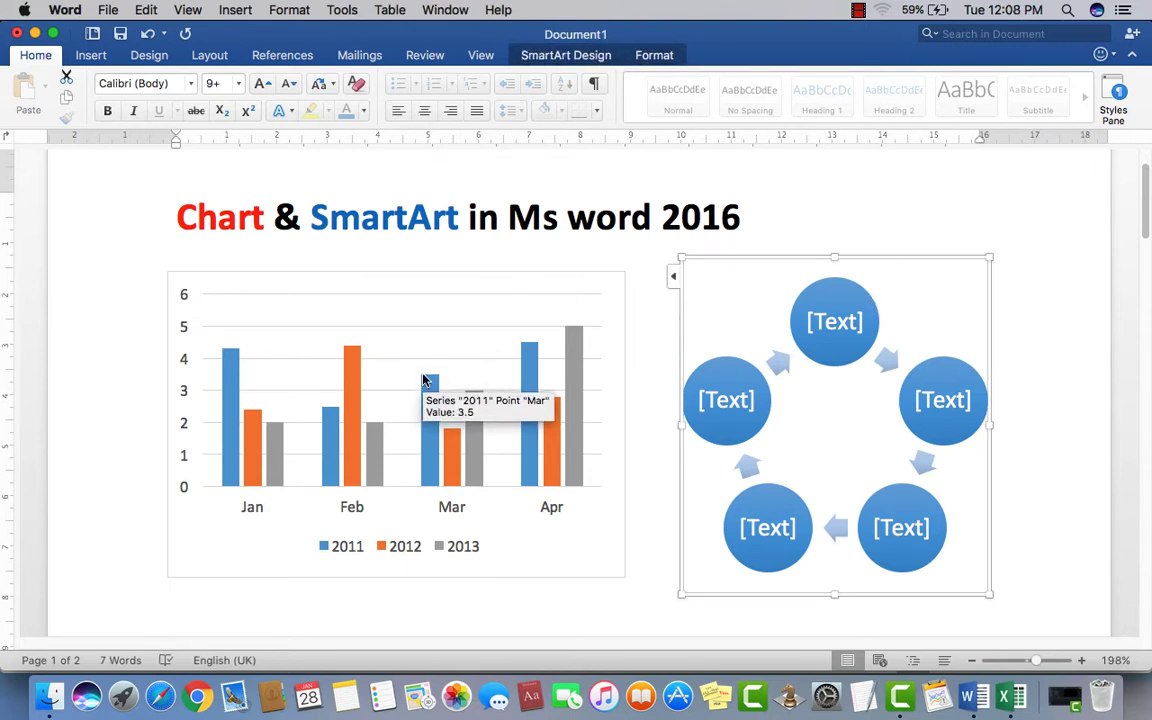
{"action": "scroll", "coordinate": [455, 368], "scroll_direction": "up", "scroll_amount": 2}
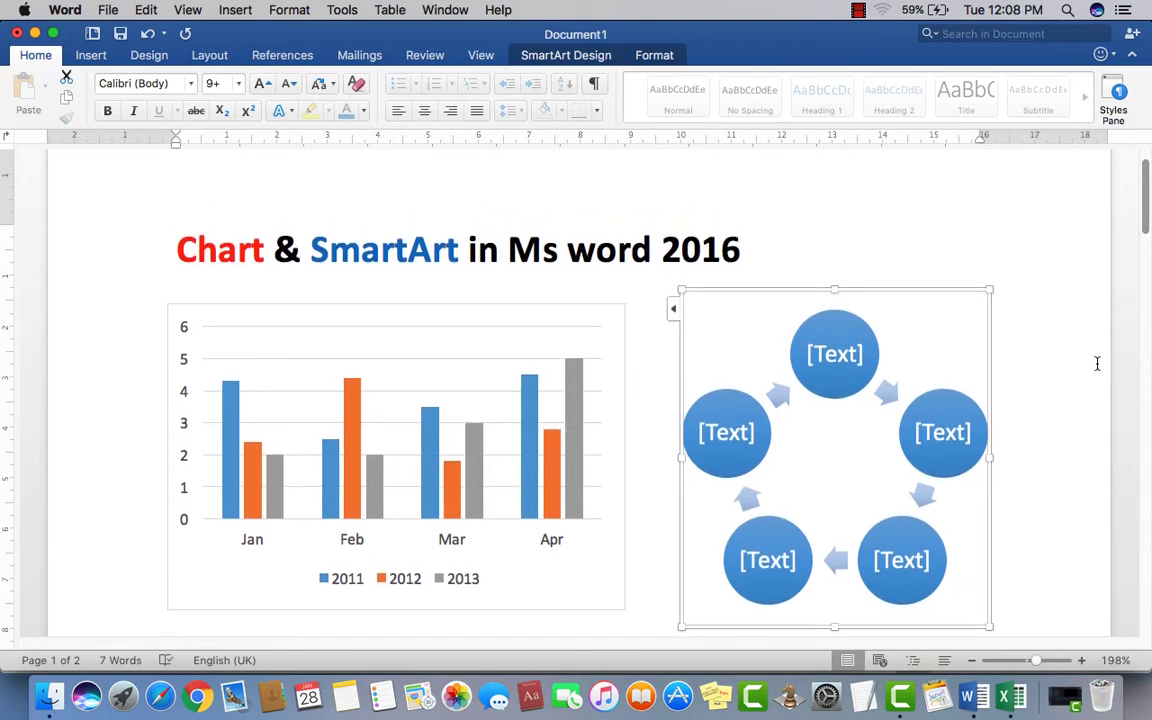
{"action": "left_click", "coordinate": [1005, 404]}
{"action": "scroll", "coordinate": [900, 360], "scroll_direction": "down", "scroll_amount": 5}
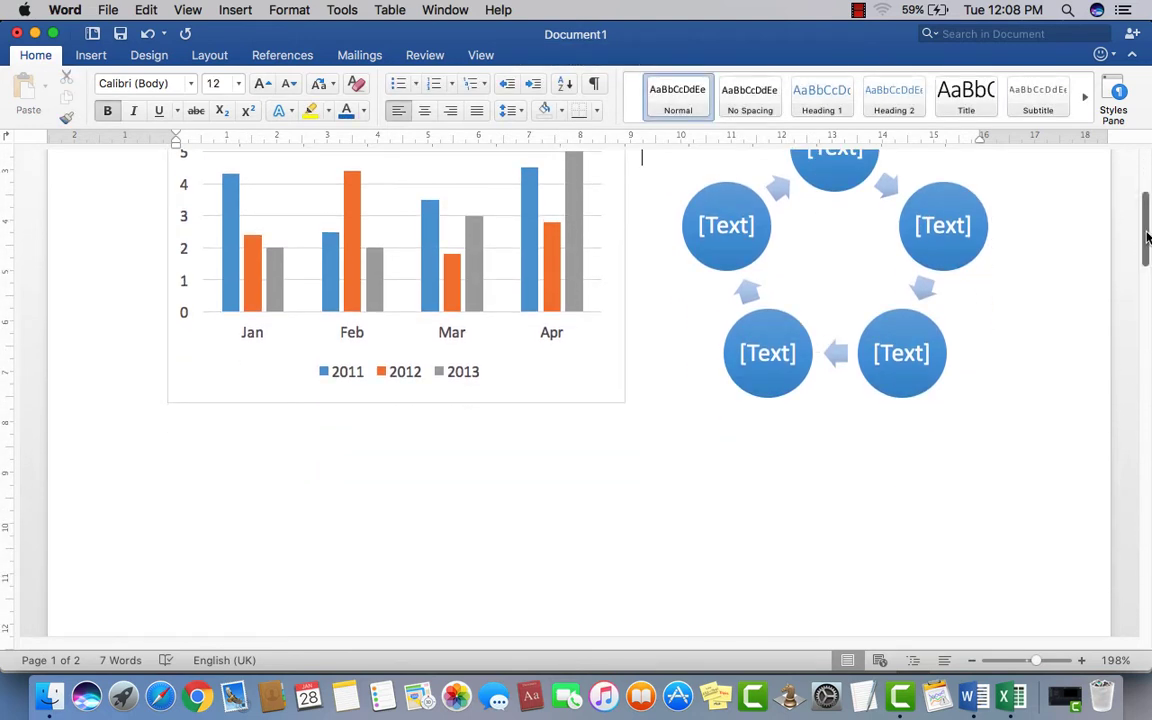
{"action": "scroll", "coordinate": [1148, 203], "scroll_direction": "up", "scroll_amount": 4}
{"action": "mouse_move", "coordinate": [1148, 203]}
{"action": "left_mouse_down"}
{"action": "mouse_move", "coordinate": [1148, 232]}
{"action": "mouse_move", "coordinate": [1148, 205]}
{"action": "left_mouse_up"}
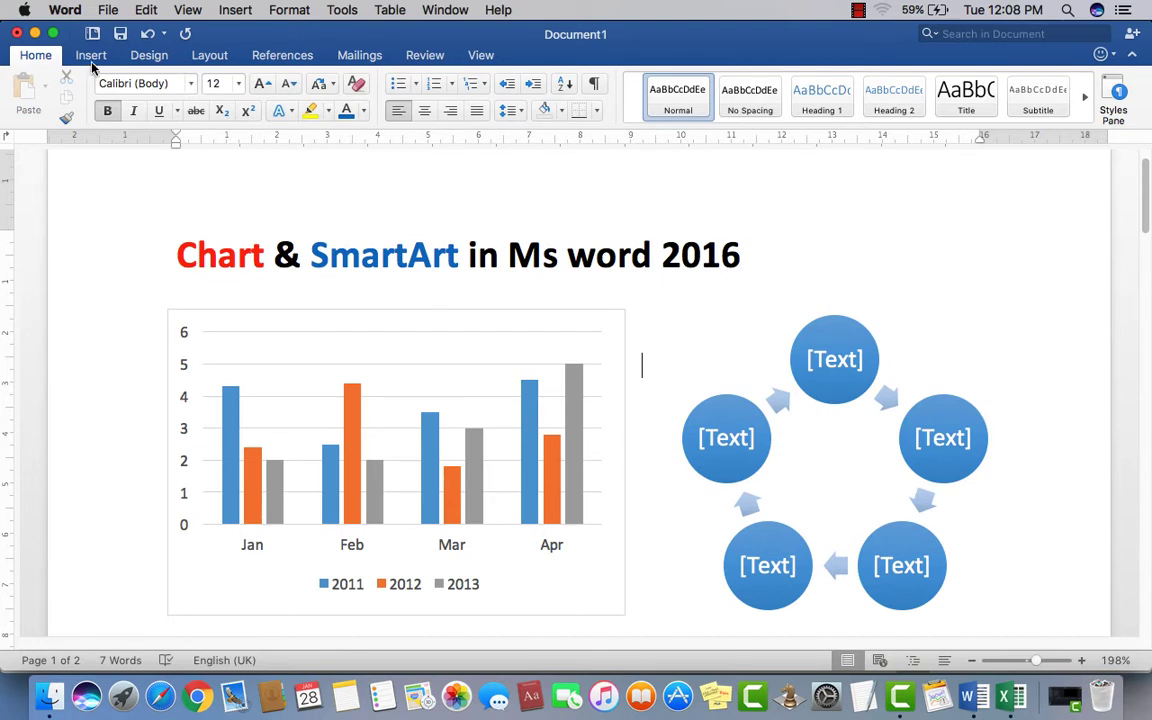
Step: Browse the Insert tab's chart types without inserting a chart
{"action": "left_click", "coordinate": [91, 55]}
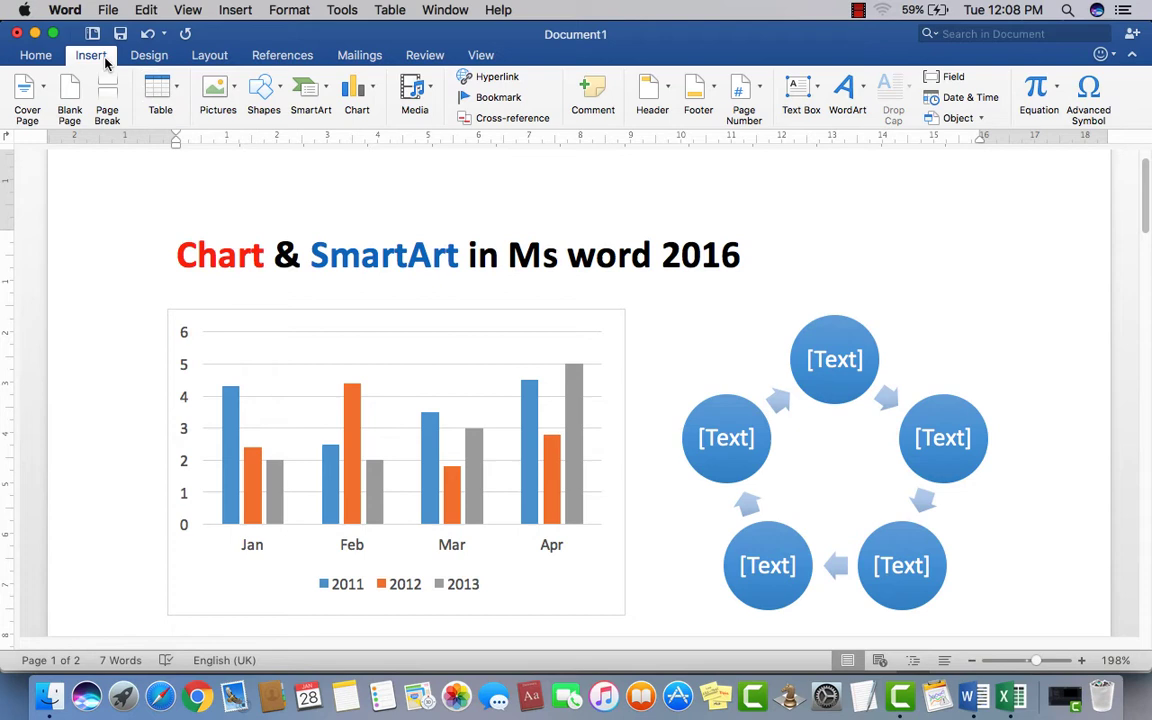
{"action": "left_click", "coordinate": [86, 58]}
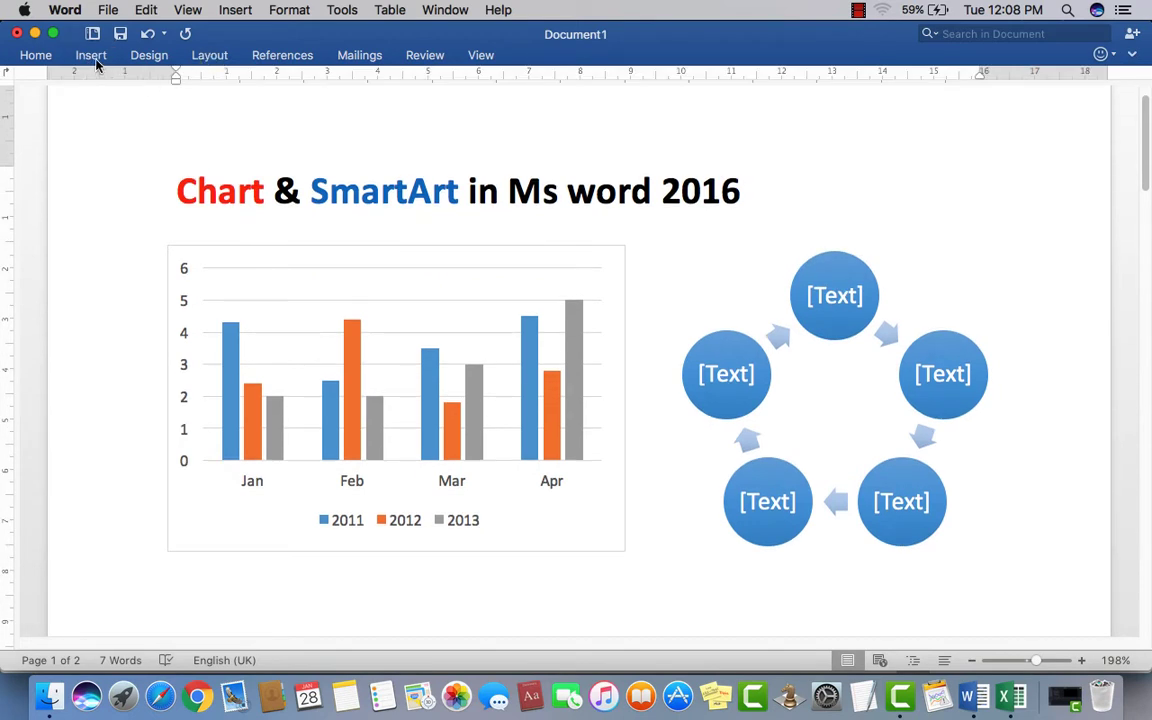
{"action": "left_click", "coordinate": [91, 56]}
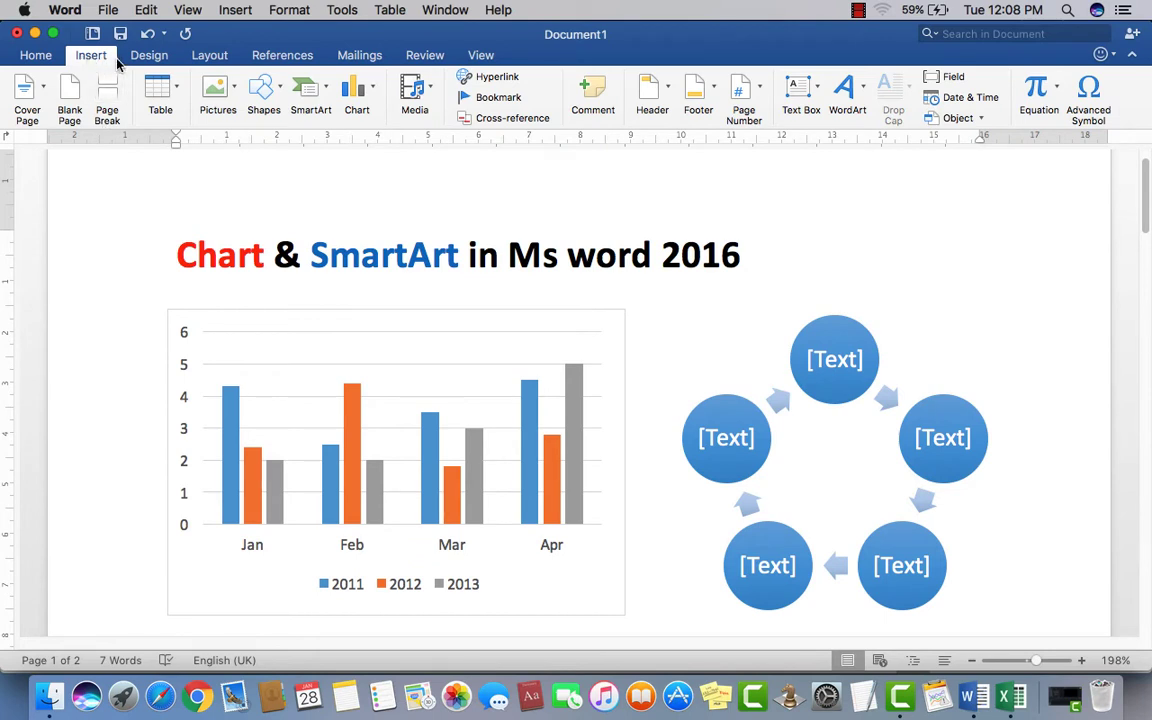
{"action": "left_click", "coordinate": [375, 90]}
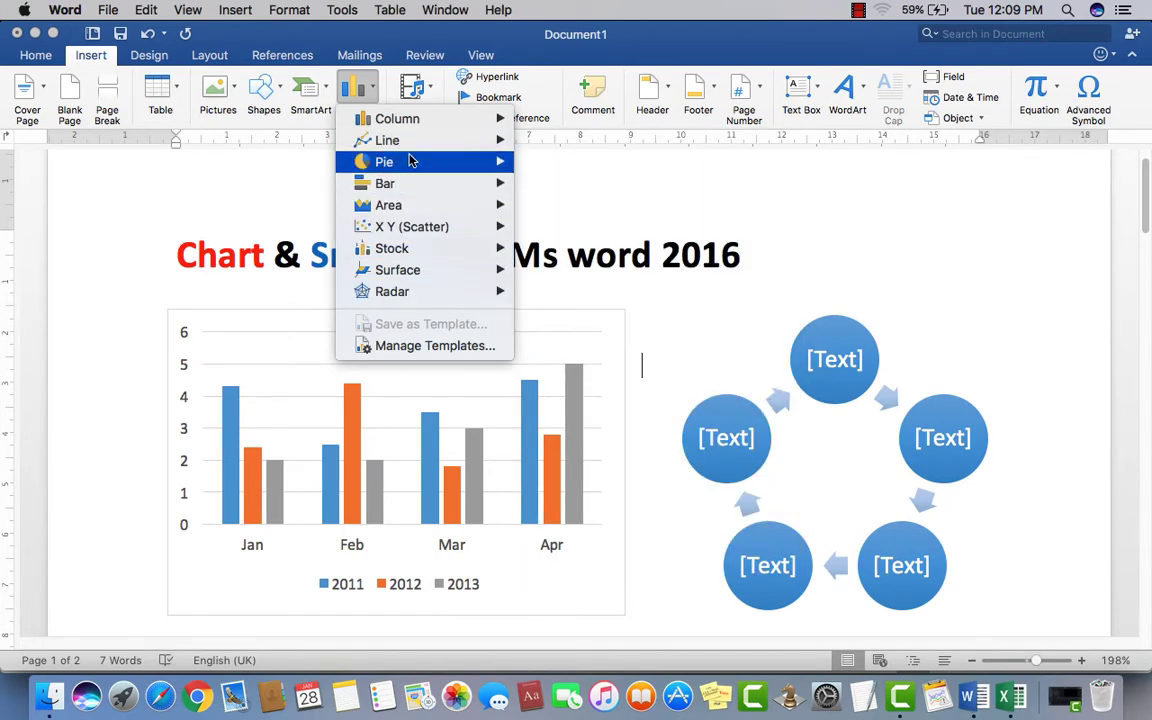
{"action": "mouse_move", "coordinate": [397, 119]}
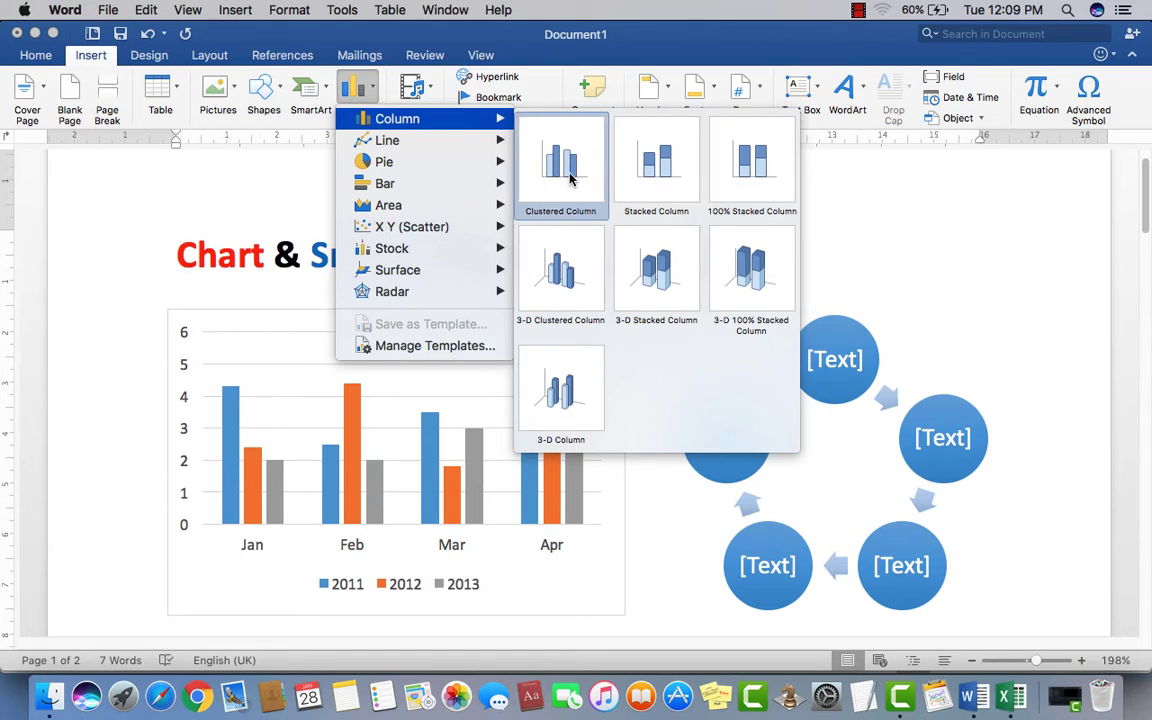
{"action": "left_click", "coordinate": [905, 269]}
Step: Insert a Clustered Column chart at the top of page 2
{"action": "scroll", "coordinate": [376, 205], "scroll_direction": "down", "scroll_amount": 1}
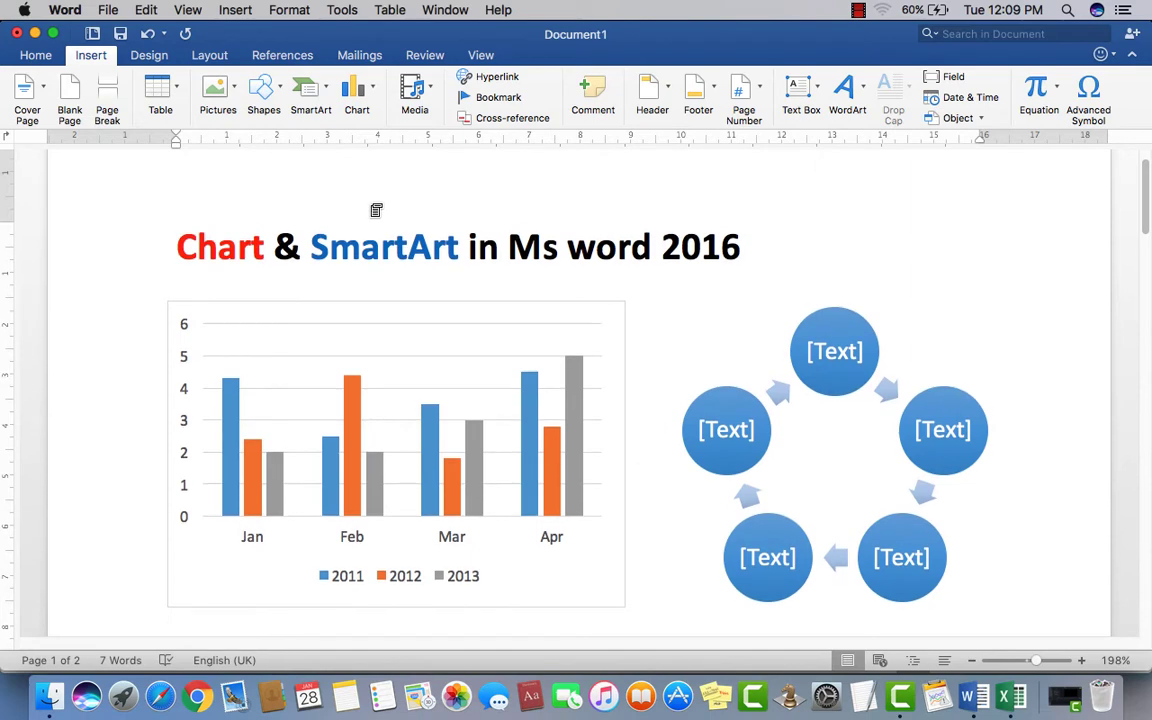
{"action": "scroll", "coordinate": [376, 210], "scroll_direction": "up", "scroll_amount": 1}
{"action": "scroll", "coordinate": [376, 210], "scroll_direction": "down", "scroll_amount": 5}
{"action": "scroll", "coordinate": [372, 210], "scroll_direction": "down", "scroll_amount": 2}
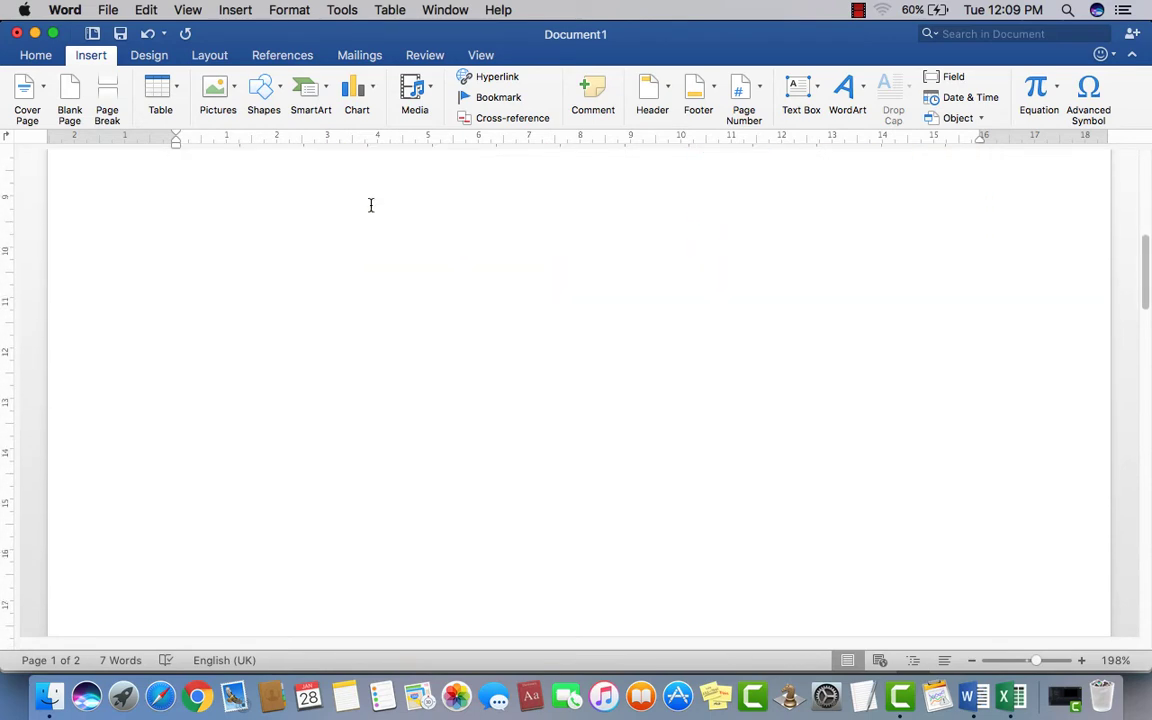
{"action": "scroll", "coordinate": [371, 209], "scroll_direction": "down", "scroll_amount": 1}
{"action": "scroll", "coordinate": [373, 206], "scroll_direction": "down", "scroll_amount": 6}
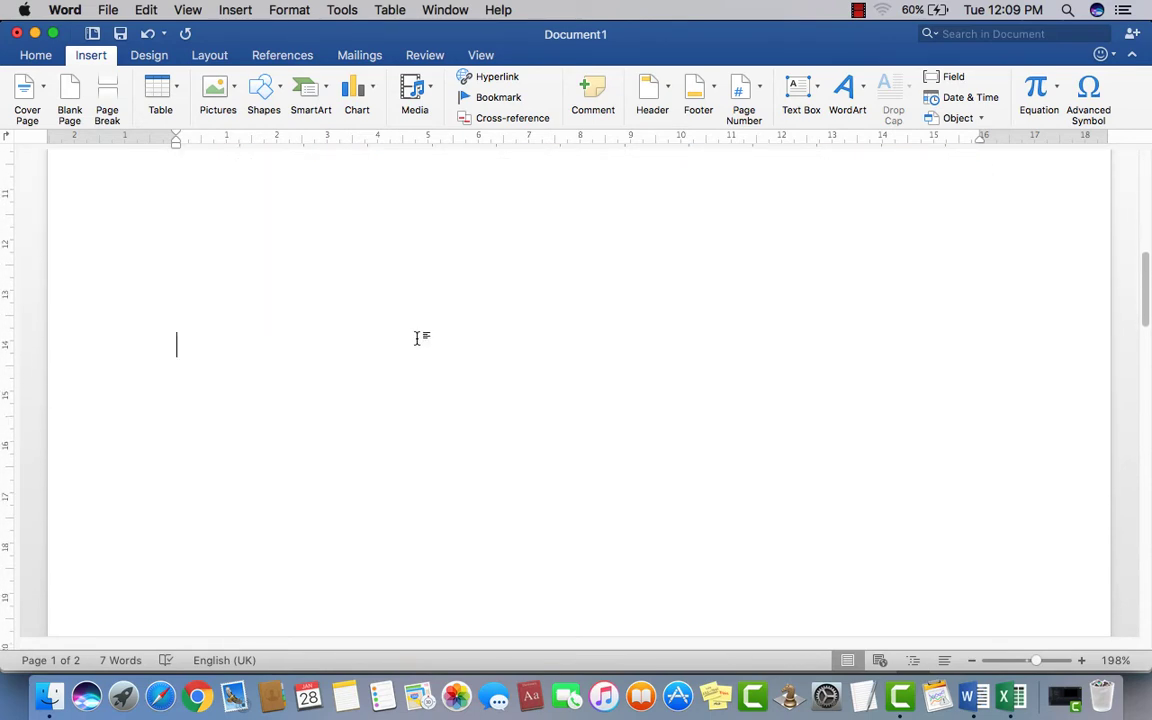
{"action": "scroll", "coordinate": [417, 300], "scroll_direction": "down", "scroll_amount": 2}
{"action": "scroll", "coordinate": [417, 285], "scroll_direction": "down", "scroll_amount": 5}
{"action": "left_click", "coordinate": [208, 263]}
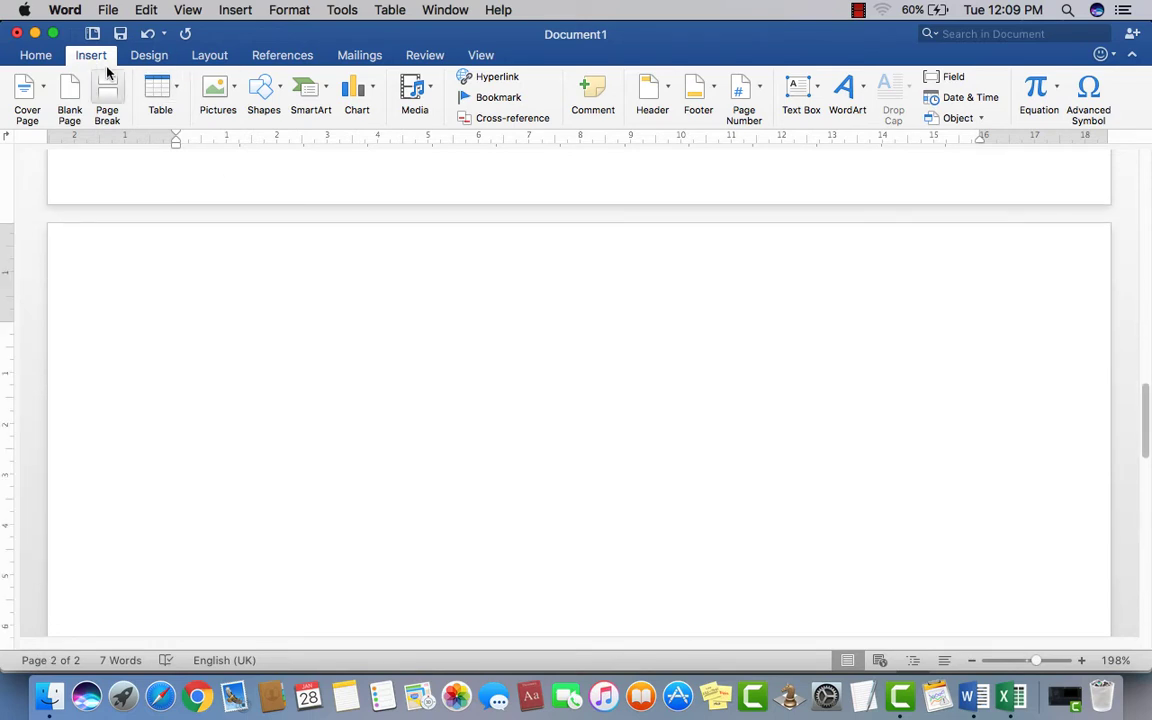
{"action": "left_click", "coordinate": [372, 92]}
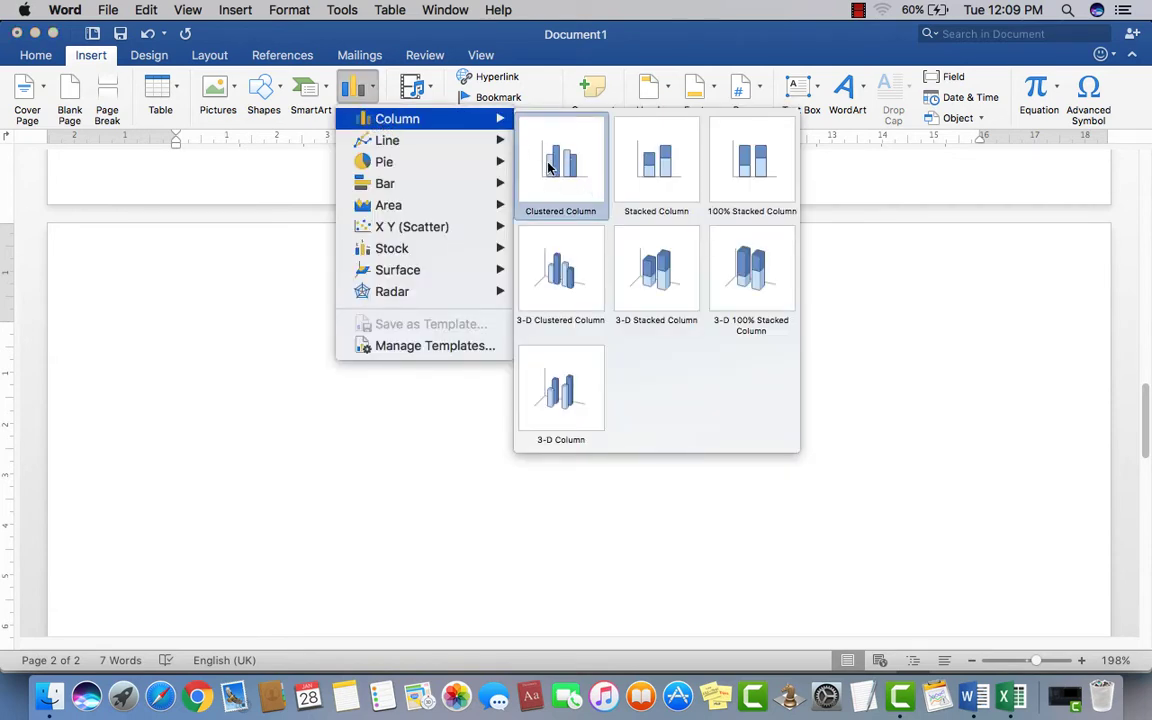
{"action": "left_click", "coordinate": [549, 168]}
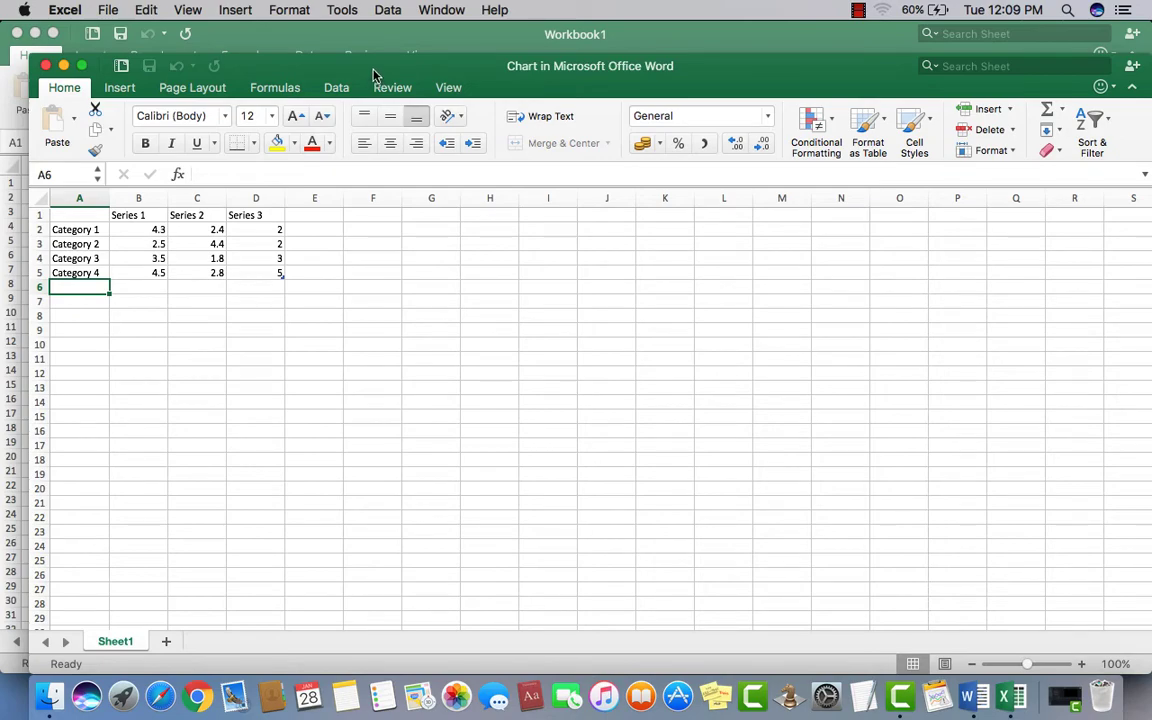
Step: Reposition the chart data window and click through the sample table's cells
{"action": "left_click_drag", "start_coordinate": [374, 75], "coordinate": [349, 52]}
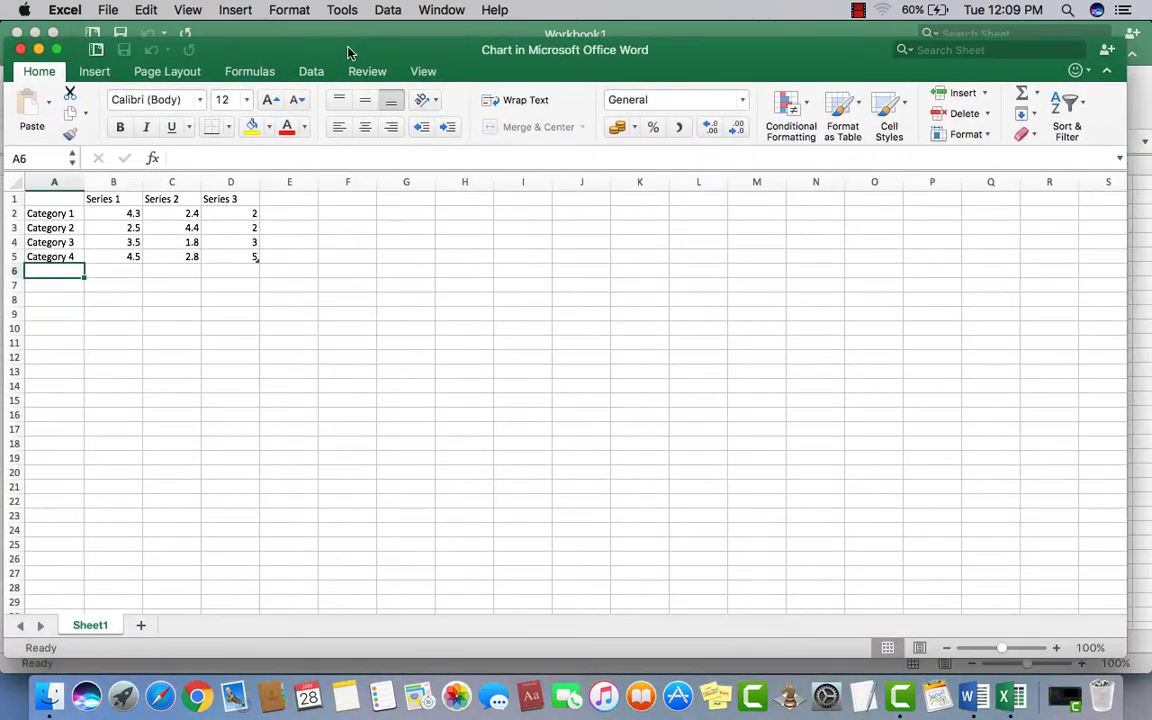
{"action": "left_click_drag", "start_coordinate": [349, 52], "coordinate": [351, 54]}
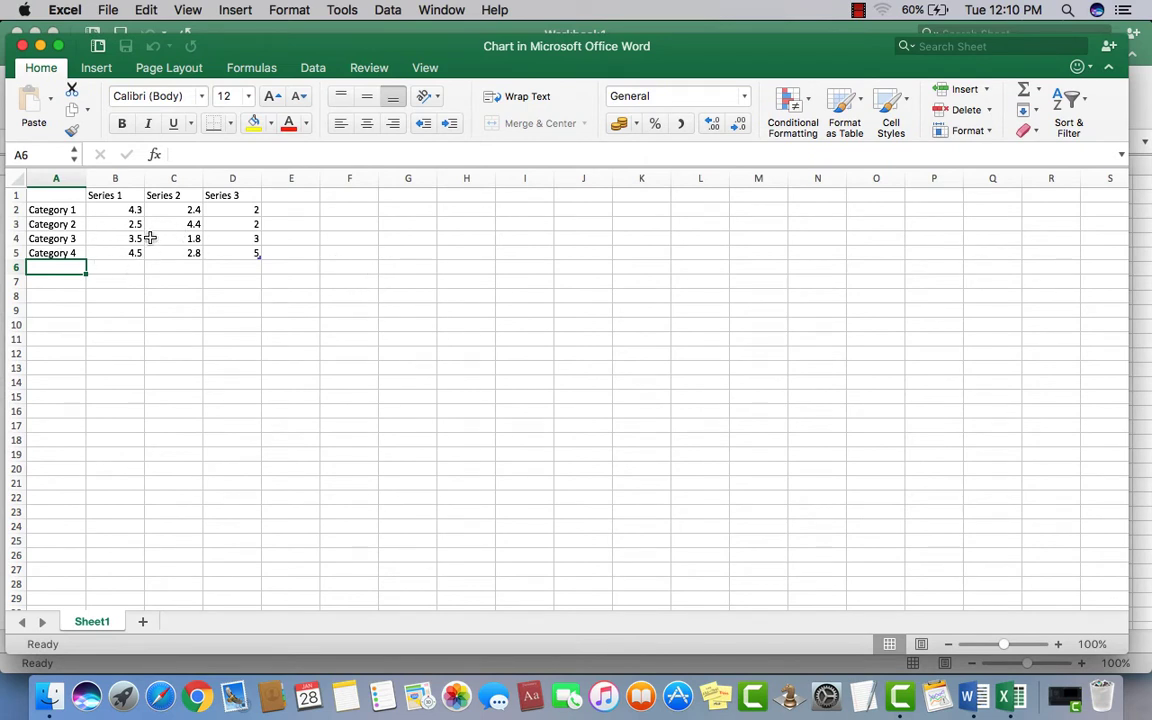
{"action": "left_click", "coordinate": [380, 334]}
{"action": "left_click", "coordinate": [107, 195]}
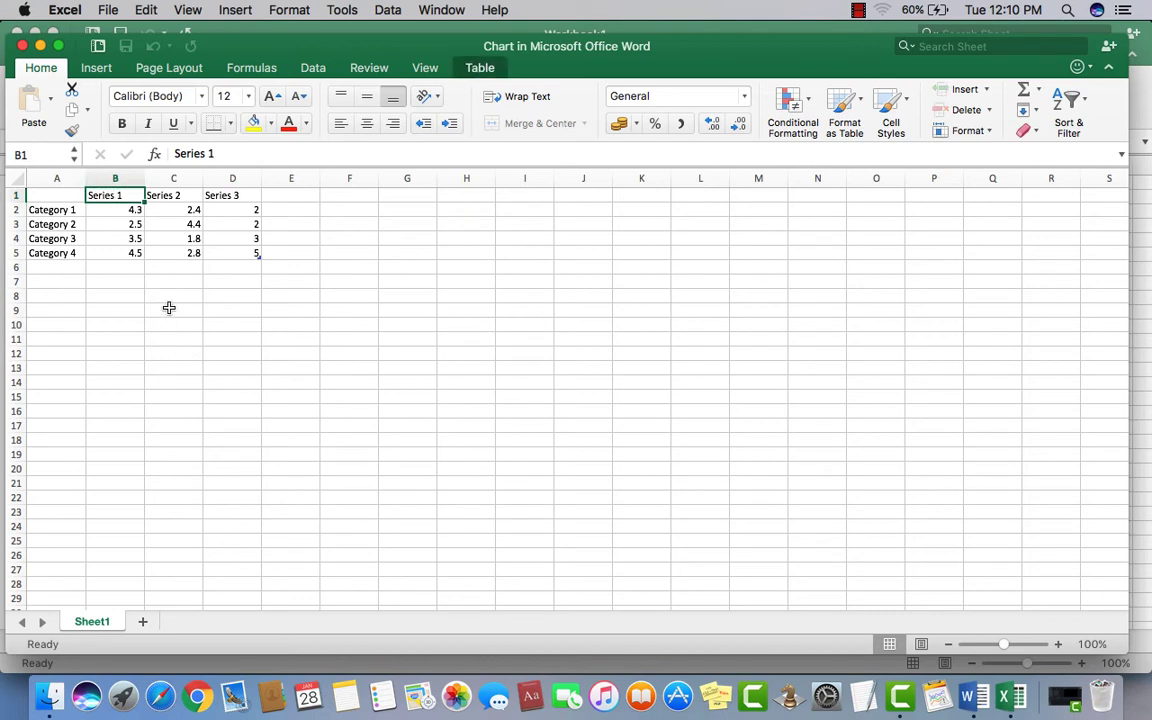
{"action": "left_click", "coordinate": [55, 210]}
{"action": "left_click", "coordinate": [100, 195]}
{"action": "left_click", "coordinate": [75, 282]}
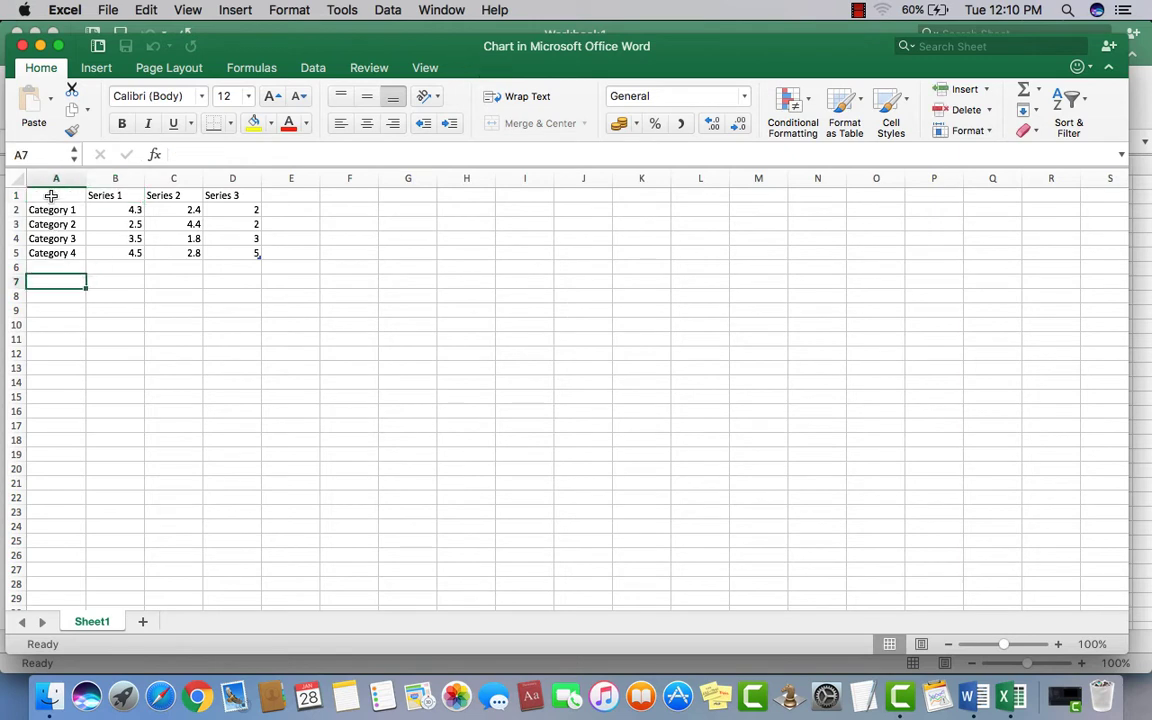
Step: Move the data table A1:D5 down four rows to A5:D9
{"action": "left_click_drag", "start_coordinate": [51, 196], "coordinate": [241, 261]}
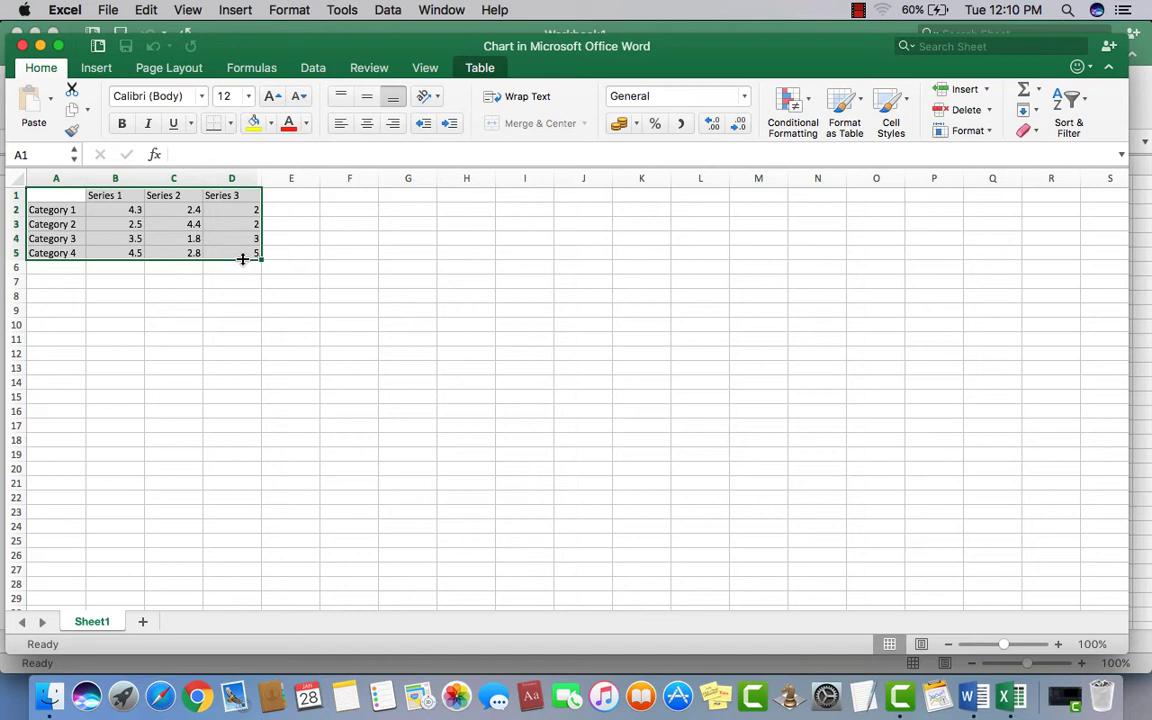
{"action": "left_click_drag", "start_coordinate": [242, 259], "coordinate": [266, 261]}
{"action": "left_click_drag", "start_coordinate": [250, 259], "coordinate": [249, 306]}
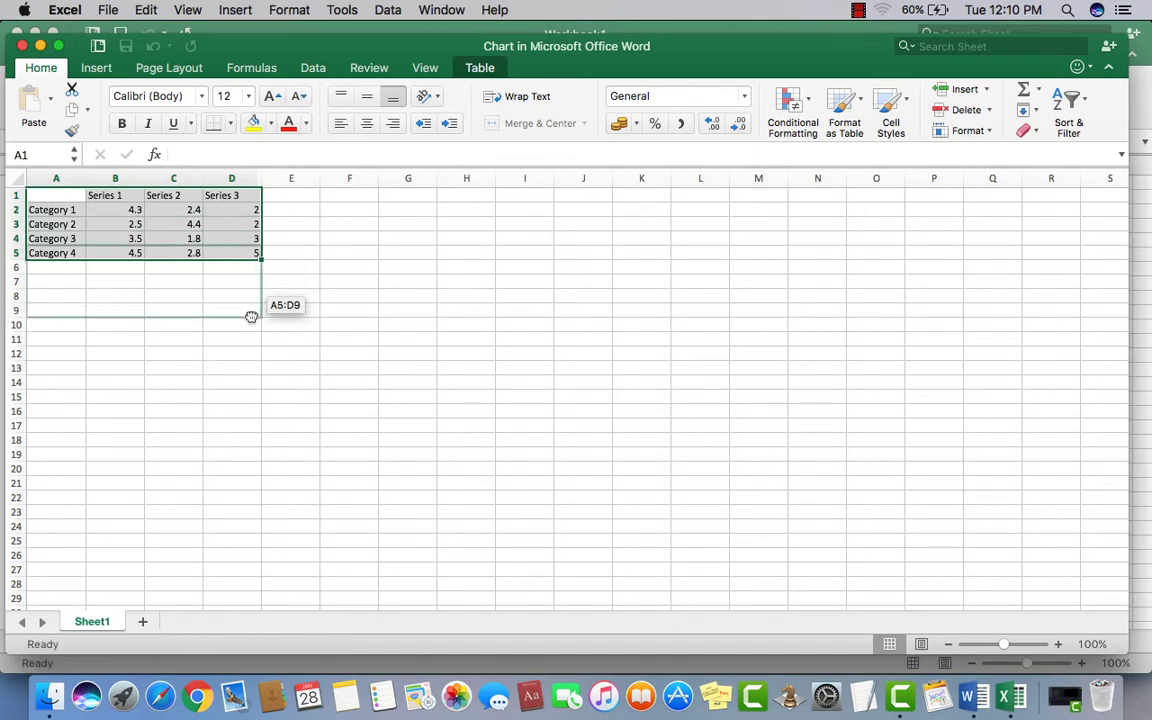
{"action": "left_click", "coordinate": [97, 222]}
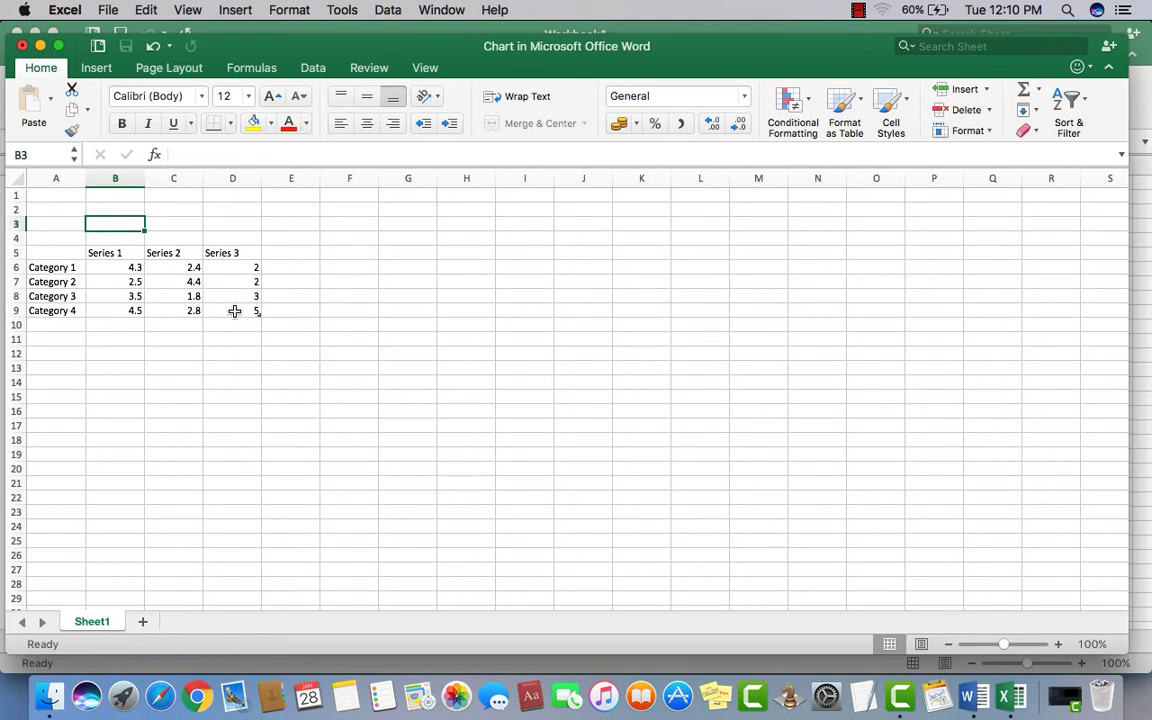
Step: Enter the title 'Revenue Analysis' in B3 and year headers 2011, 2012, 2013 in B5:D5
{"action": "type", "text": "D"}
{"action": "type", "text": "Revenue Analysis"}
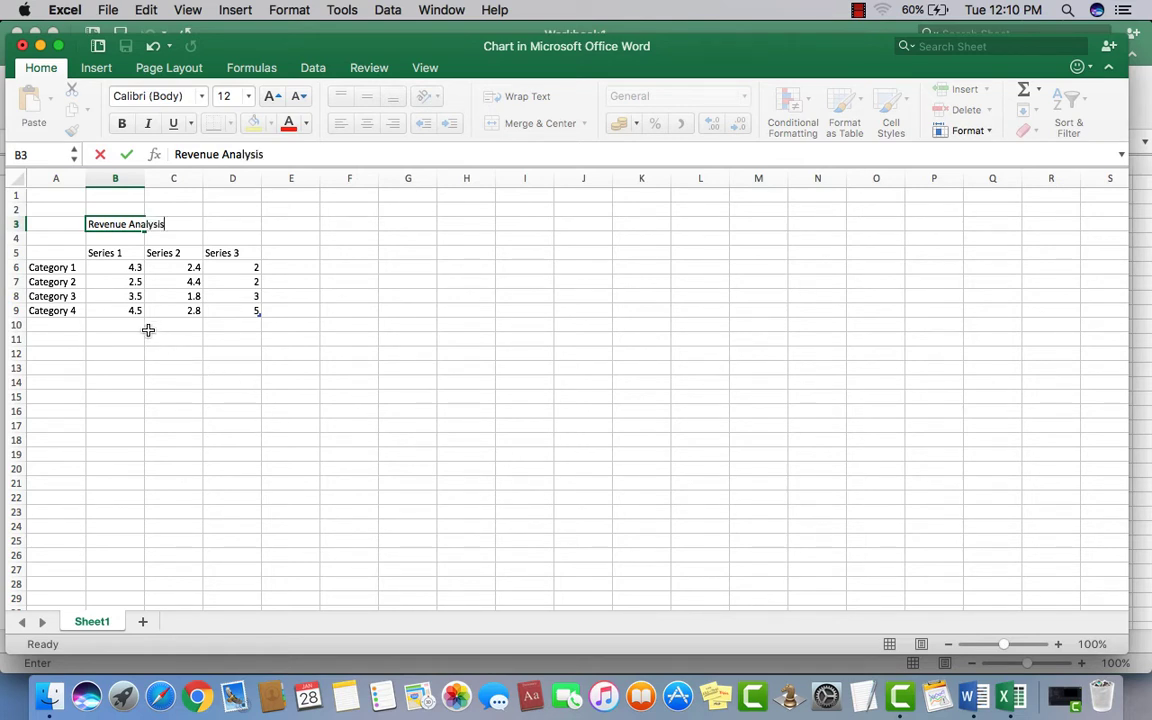
{"action": "left_click", "coordinate": [148, 330]}
{"action": "left_click", "coordinate": [100, 253]}
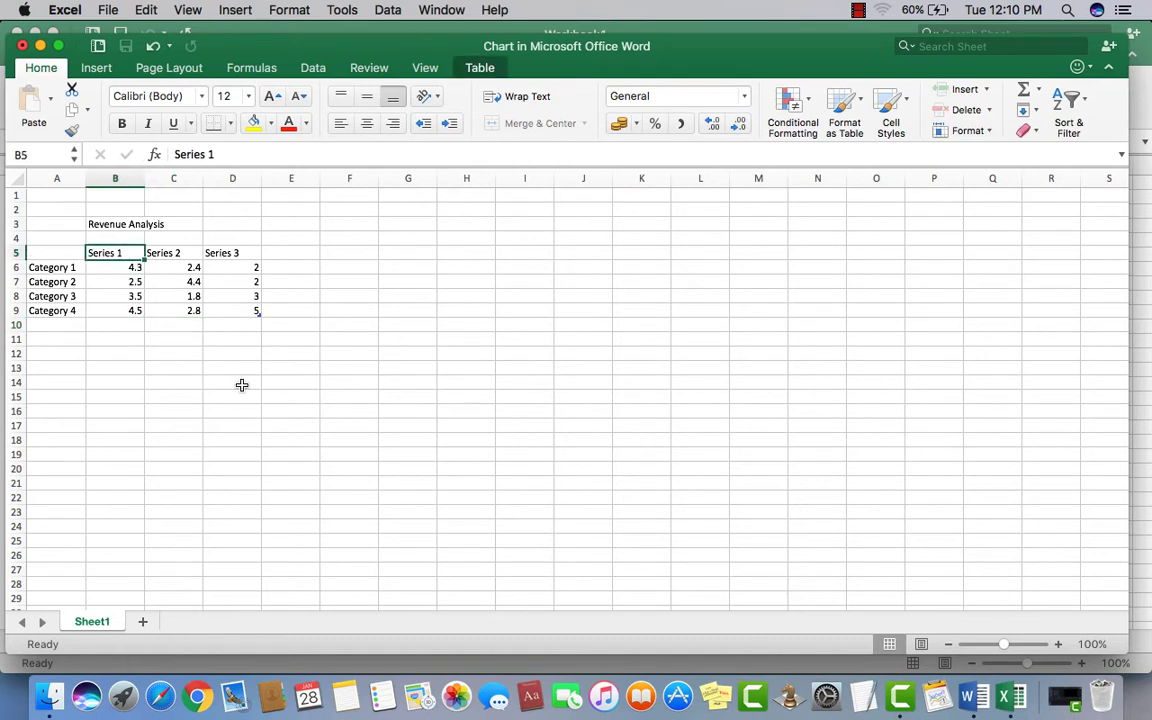
{"action": "type", "text": "2011"}
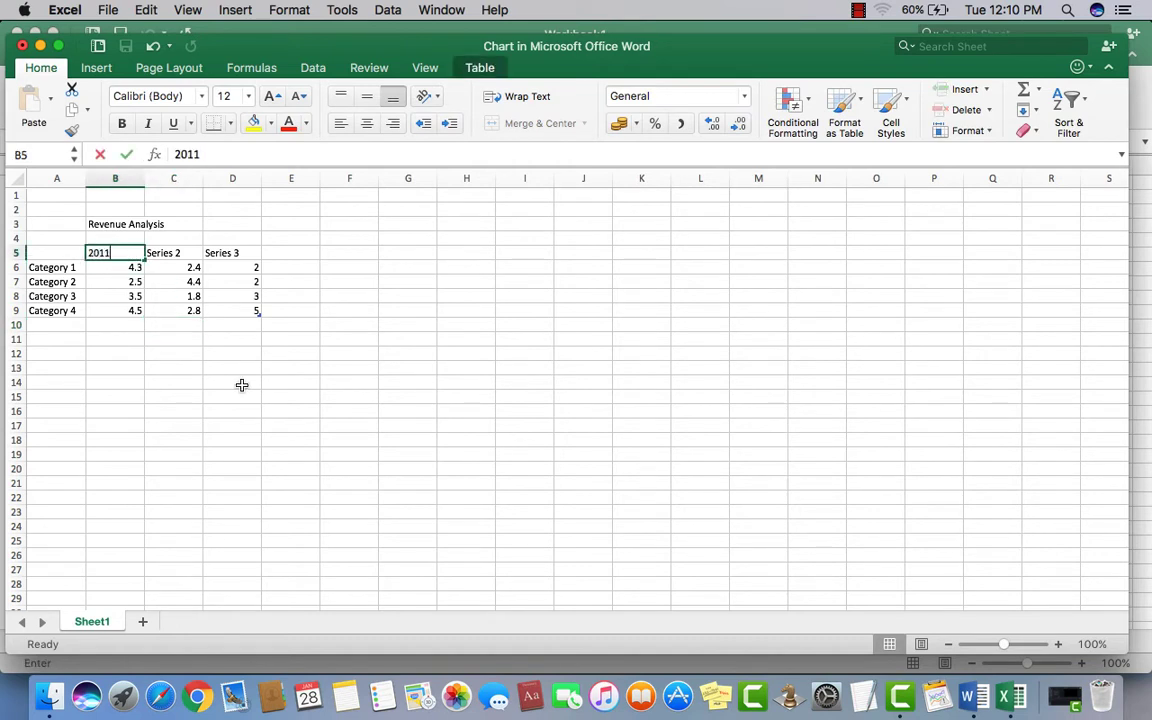
{"action": "key", "text": "Tab"}
{"action": "type", "text": "20"}
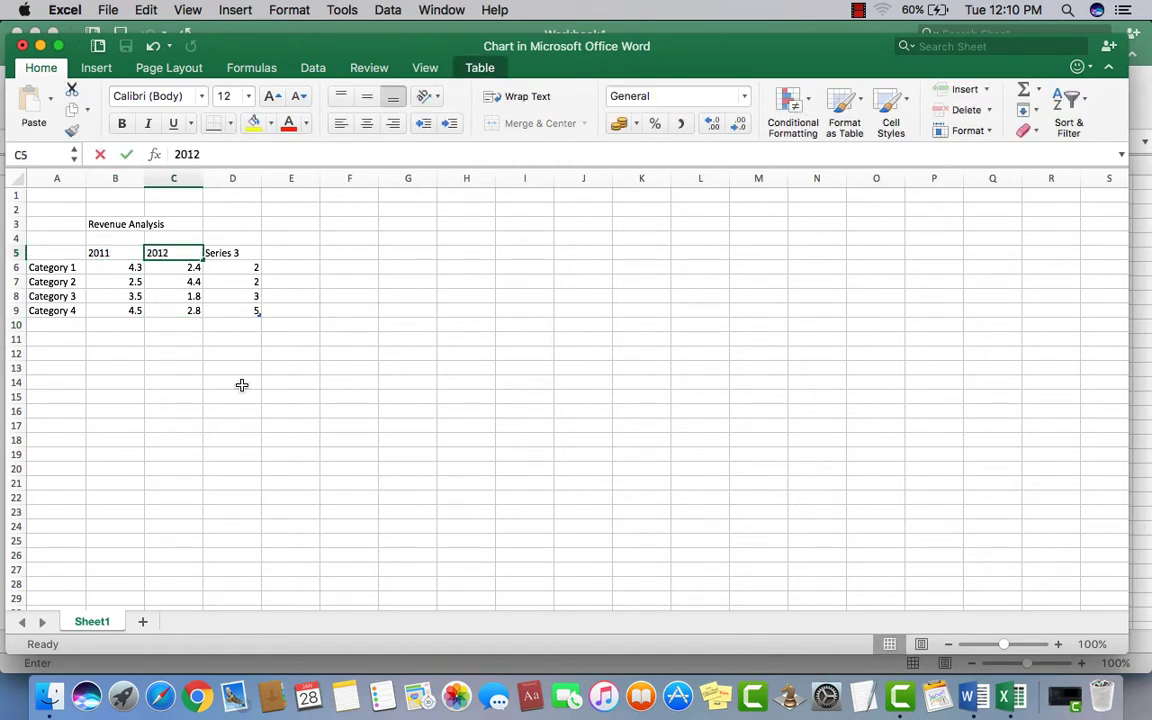
{"action": "key", "text": "Tab"}
{"action": "type", "text": "20"}
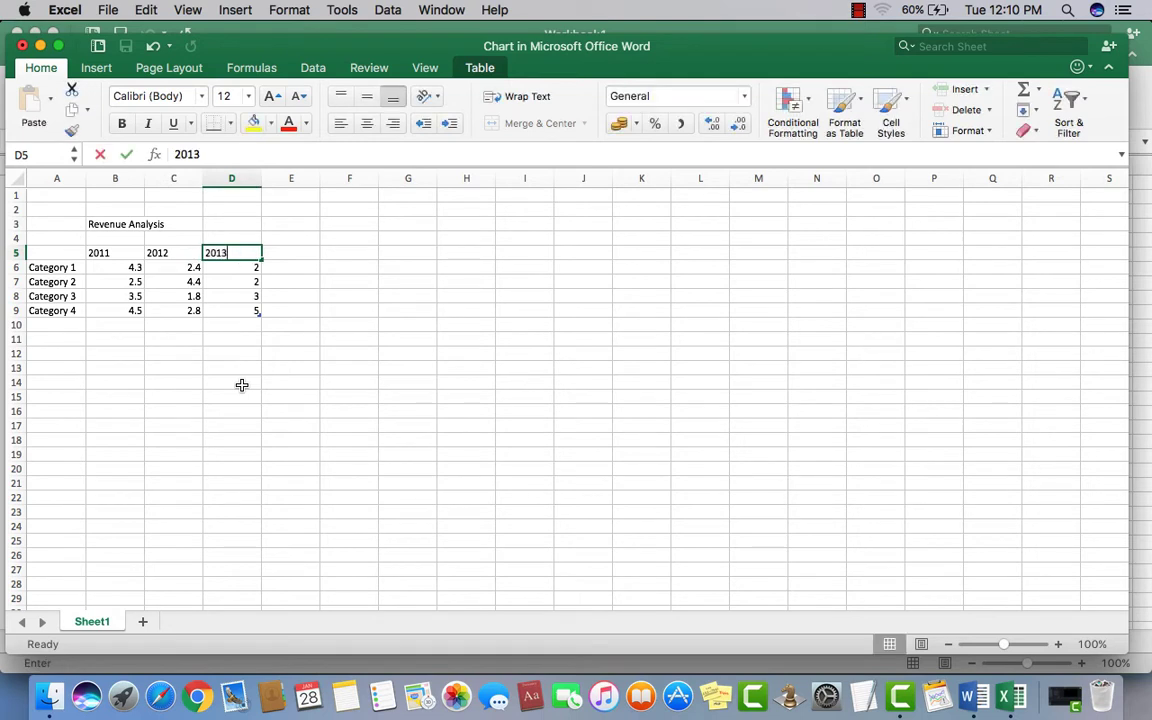
{"action": "left_click", "coordinate": [236, 353]}
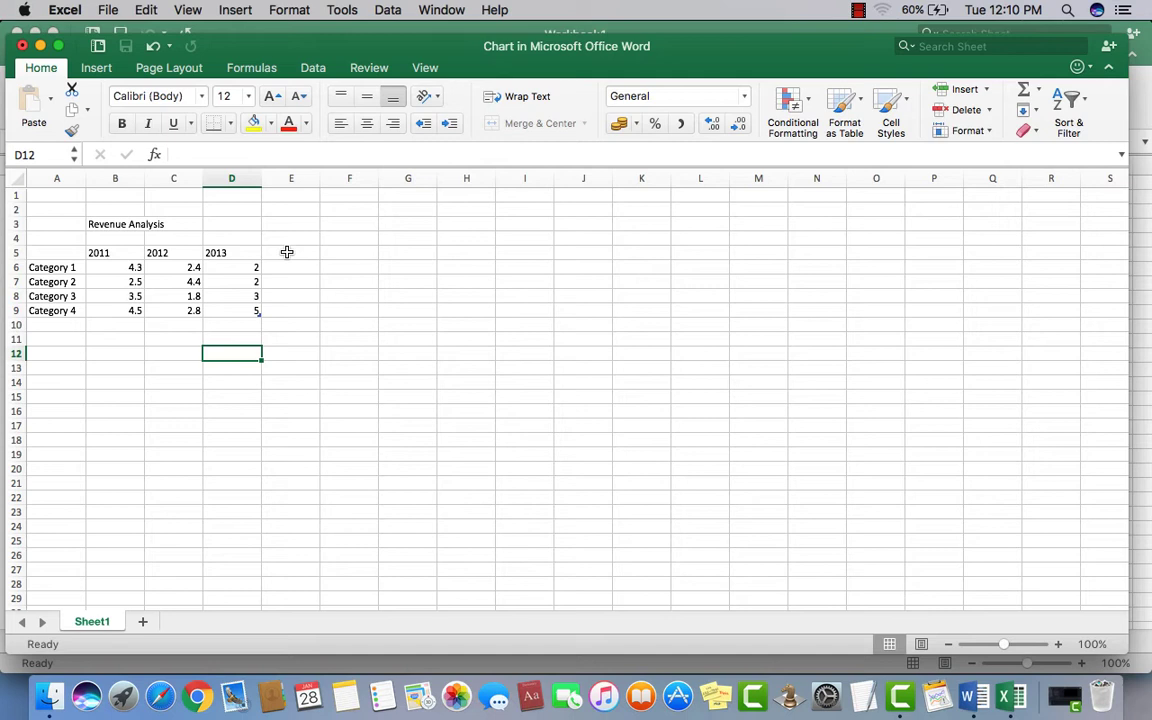
Step: Label the rows Jan, Feb, Mar and Apr in A6:A9
{"action": "left_click", "coordinate": [55, 266]}
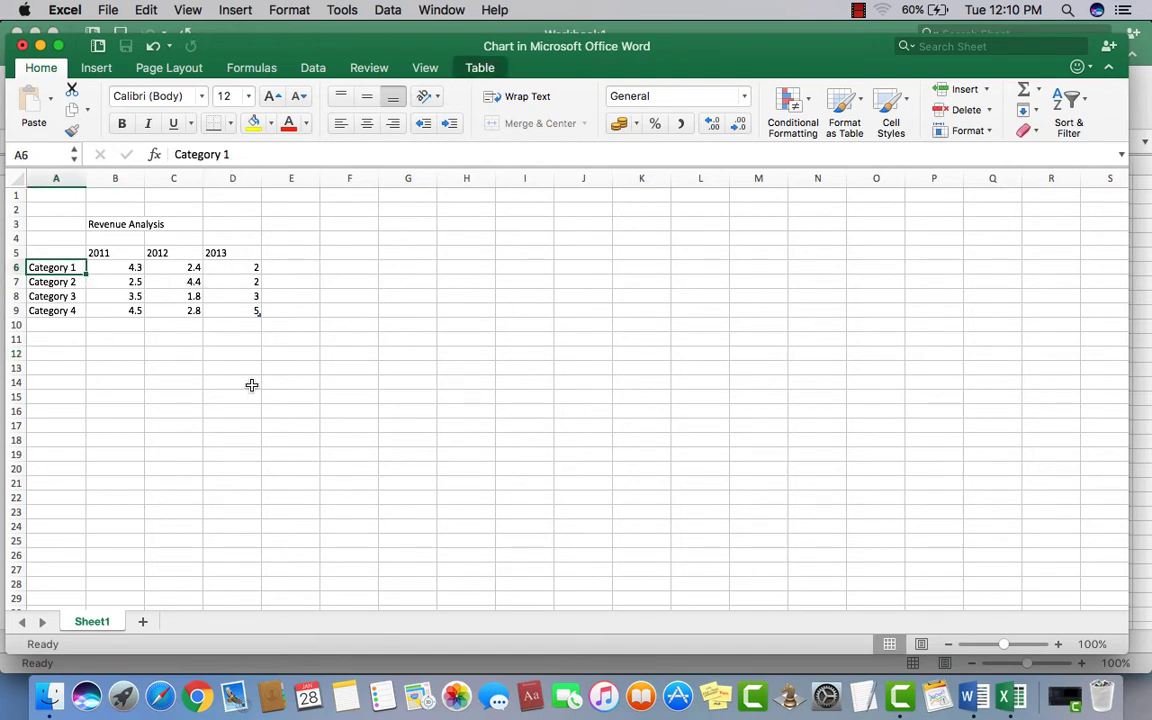
{"action": "type", "text": "Jan"}
{"action": "key", "text": "Return"}
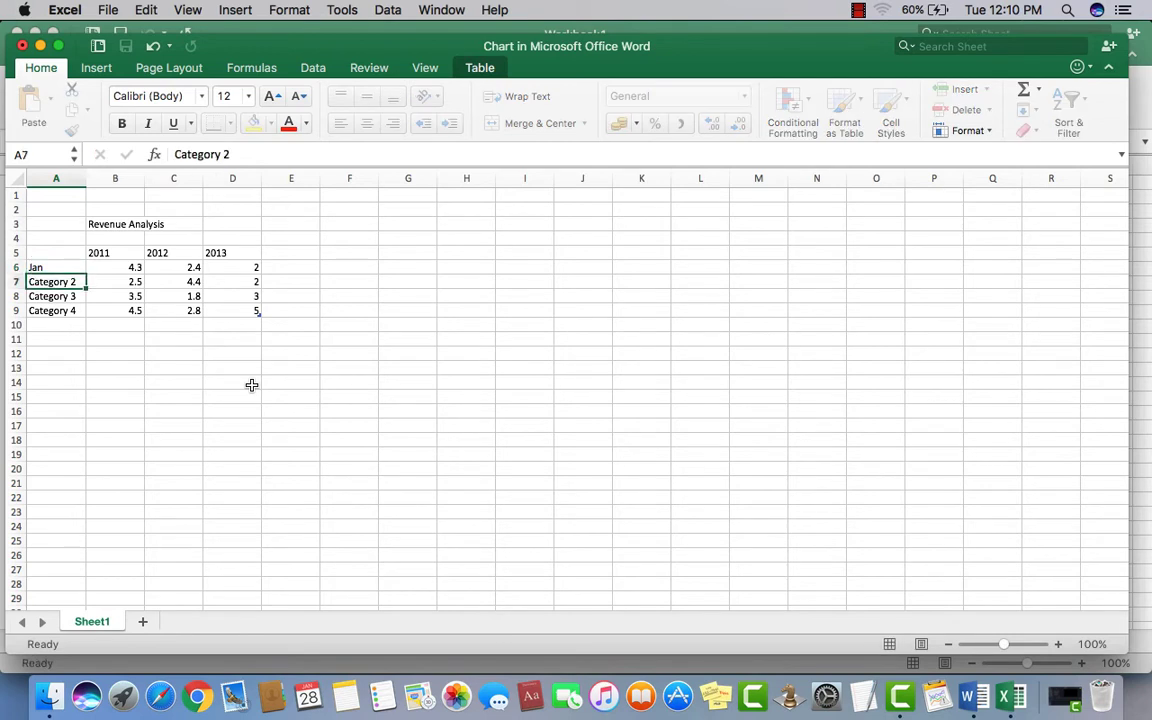
{"action": "type", "text": "Feb"}
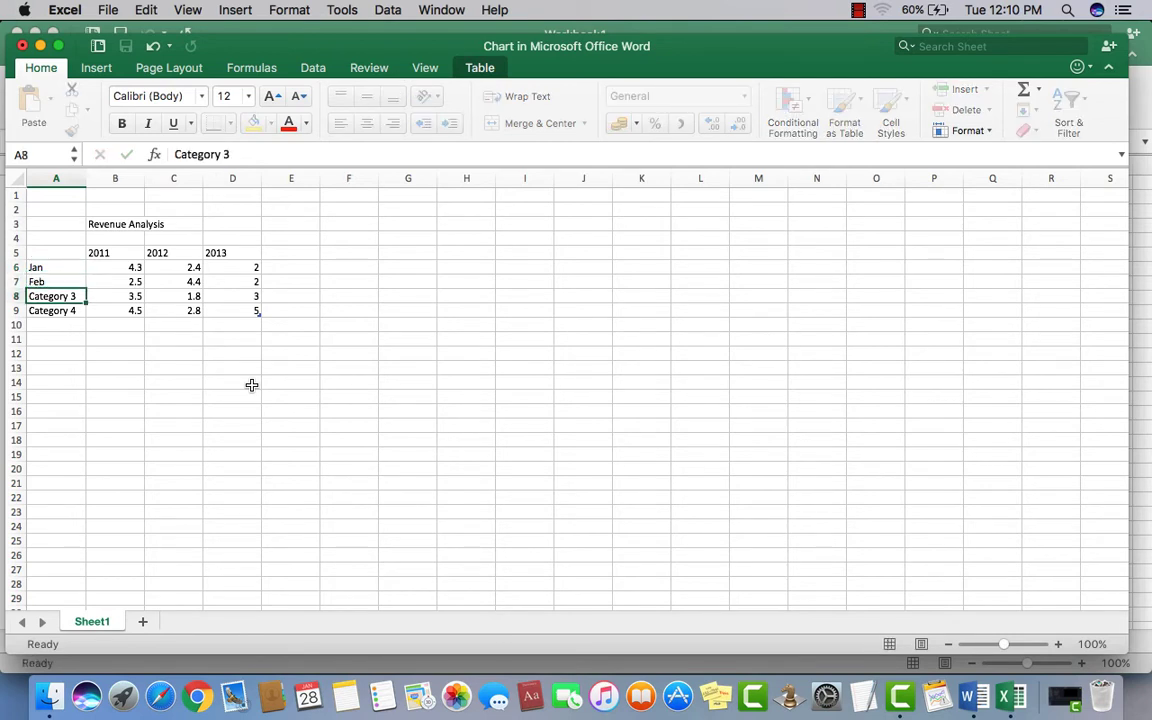
{"action": "type", "text": "Mar"}
{"action": "key", "text": "Return"}
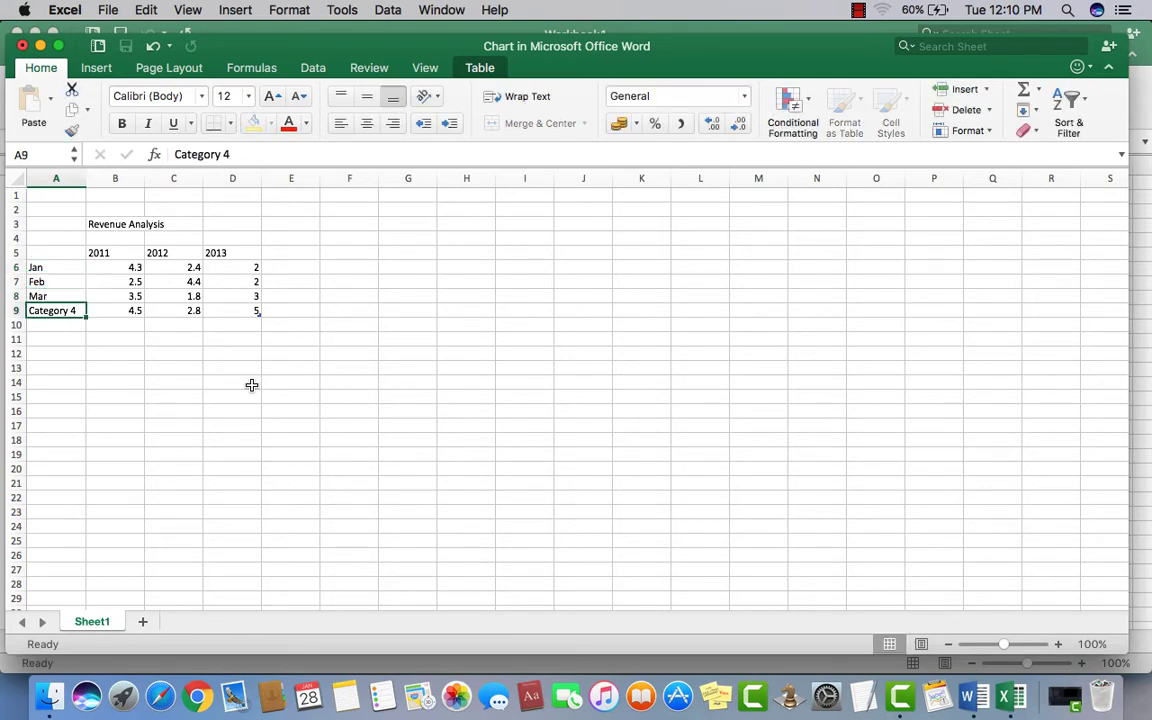
{"action": "type", "text": "Apr"}
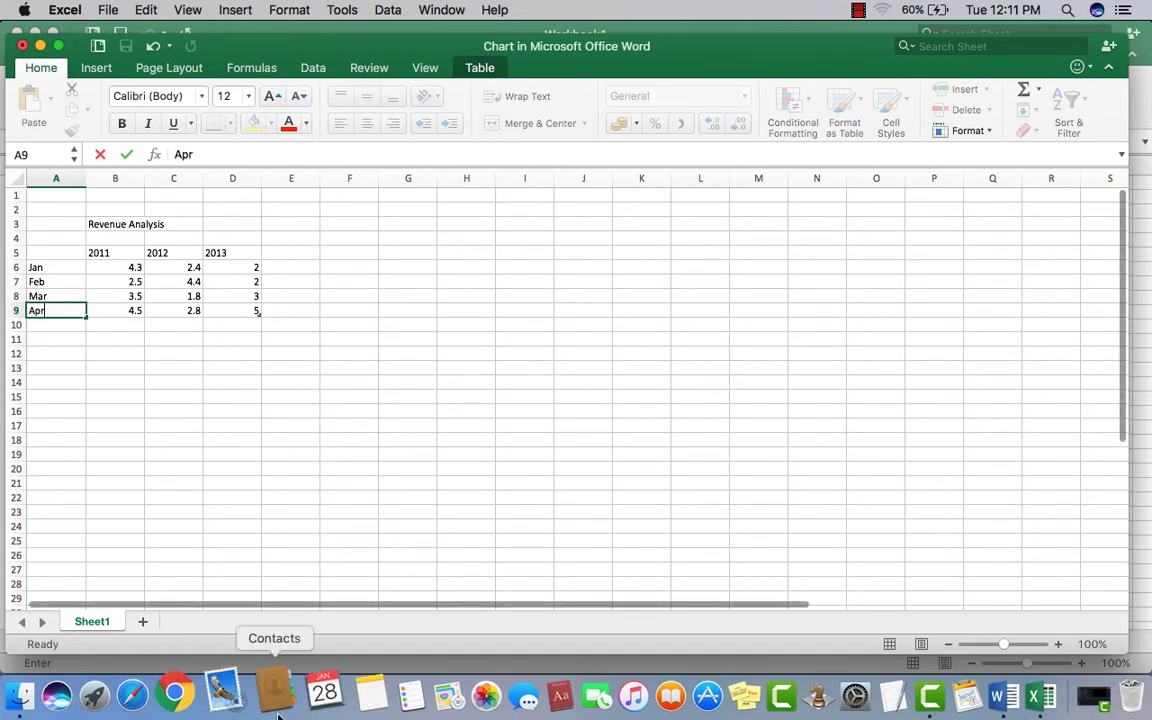
{"action": "left_click", "coordinate": [168, 365]}
{"action": "left_click", "coordinate": [121, 267]}
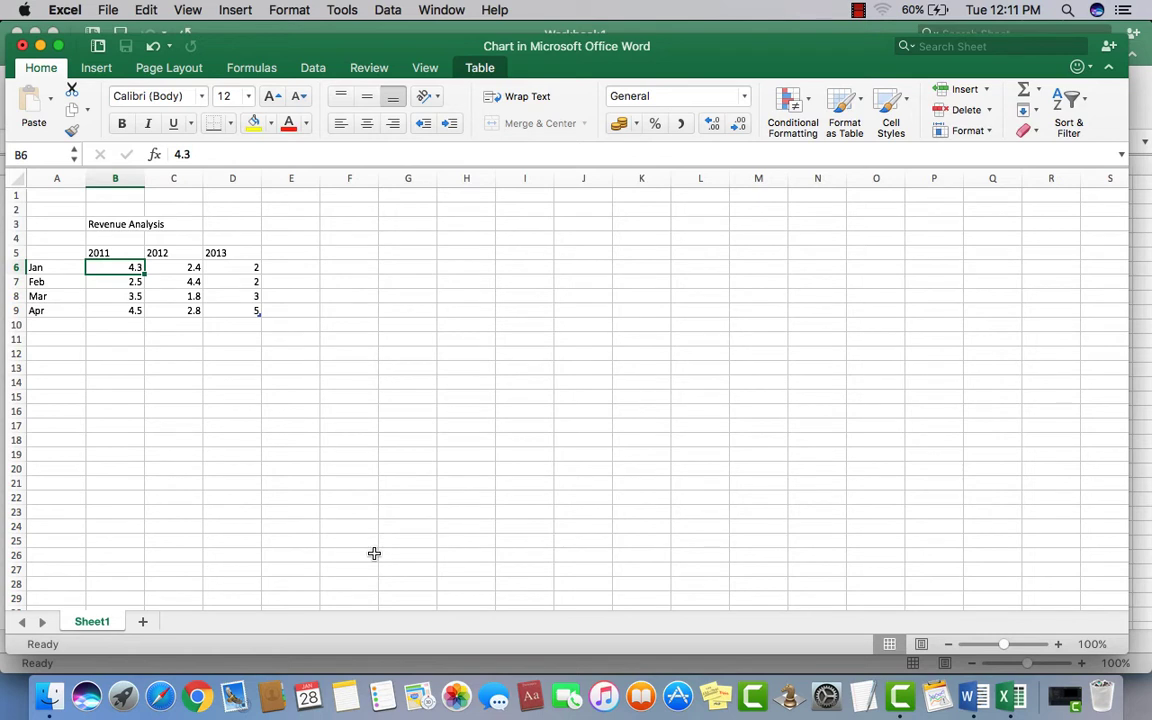
Step: Enter 2011 revenue for Jan–Apr: 2323, 4444, 3332, 3434
{"action": "type", "text": "2323"}
{"action": "key", "text": "Return"}
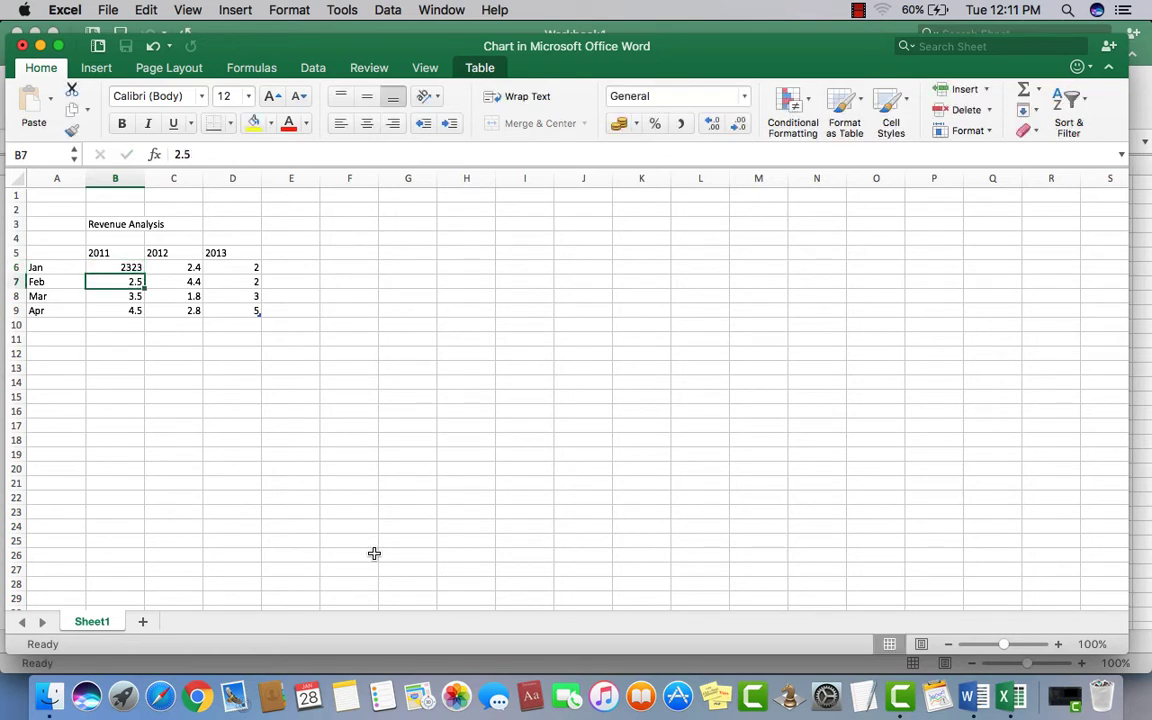
{"action": "type", "text": "4444"}
{"action": "key", "text": "Return"}
{"action": "type", "text": "3332"}
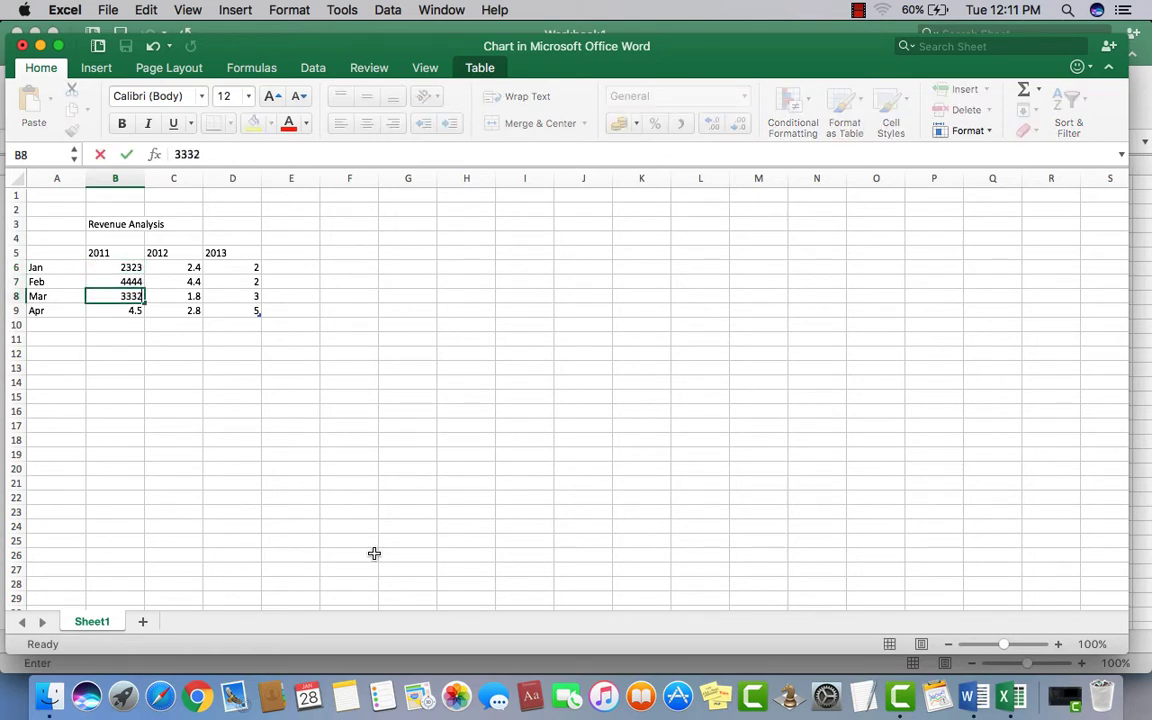
{"action": "key", "text": "Return"}
{"action": "type", "text": "3434"}
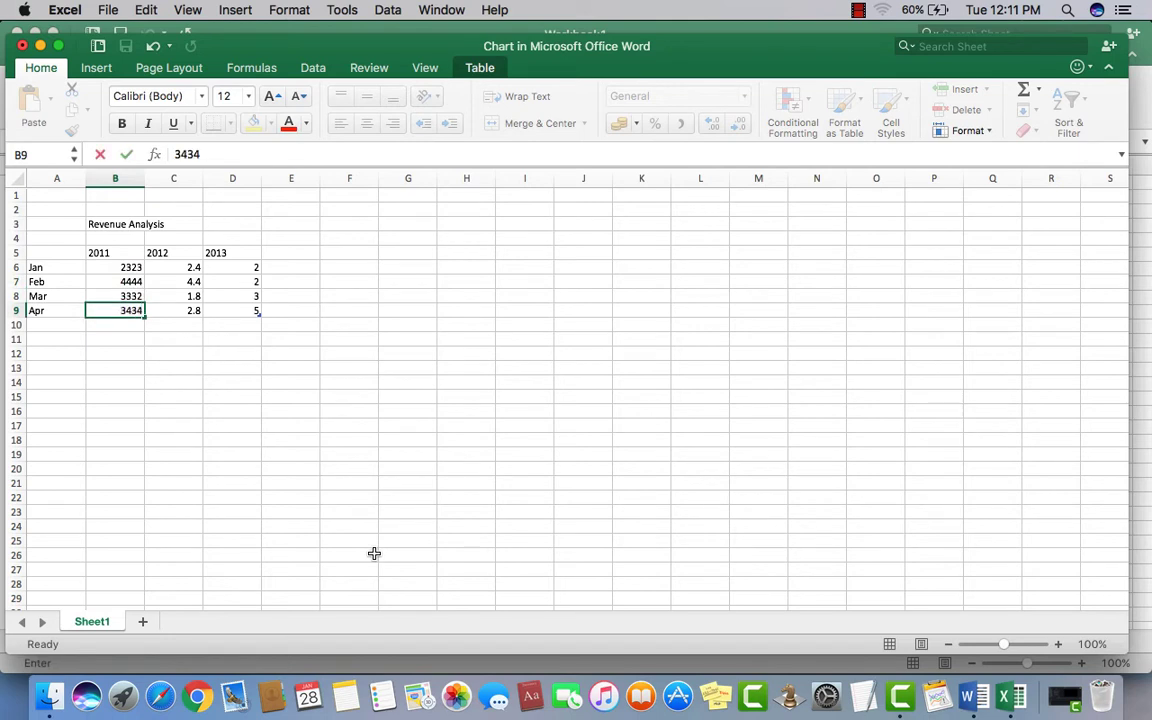
{"action": "key", "text": "Tab"}
Step: Enter 2012 revenue from Apr up to Jan: 2322, 4343, 2323, 3434
{"action": "type", "text": "2322"}
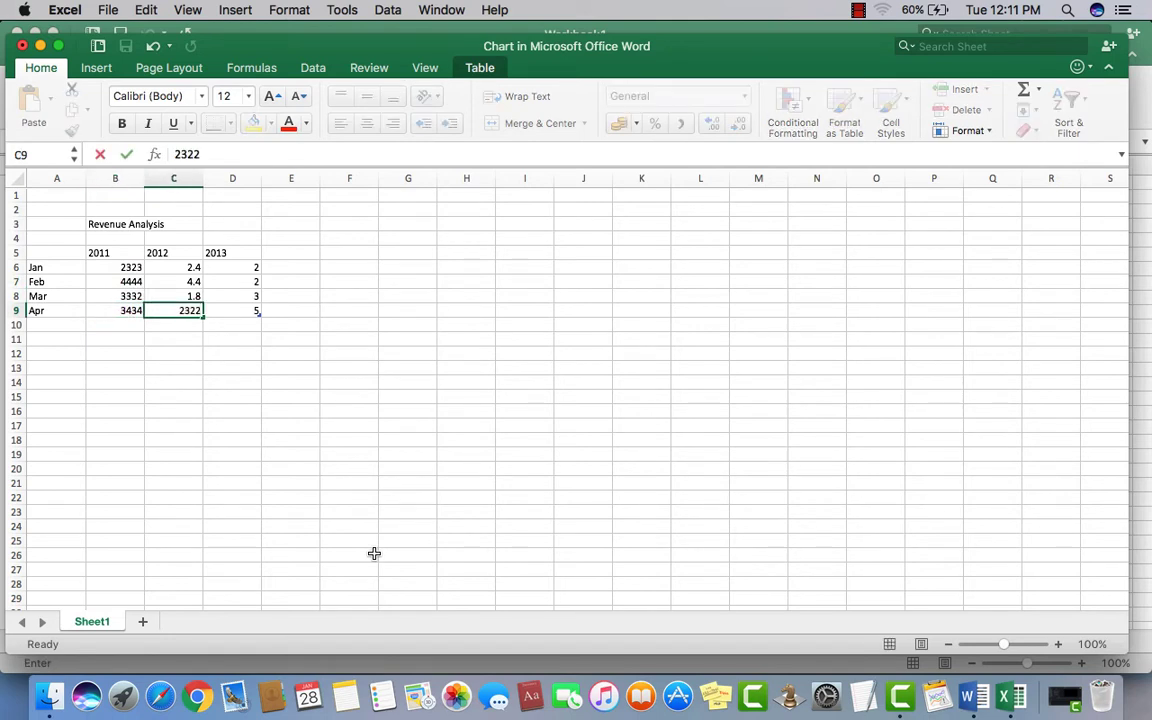
{"action": "key", "text": "Up"}
{"action": "type", "text": "4343"}
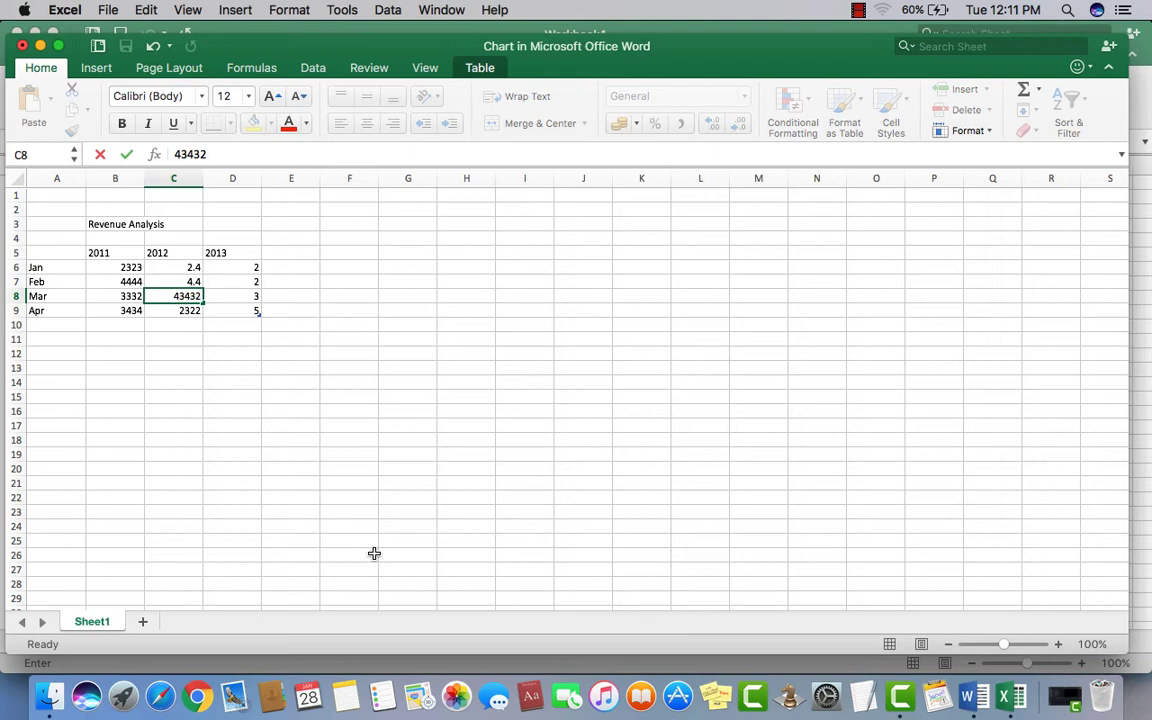
{"action": "key", "text": "Up"}
{"action": "type", "text": "2323"}
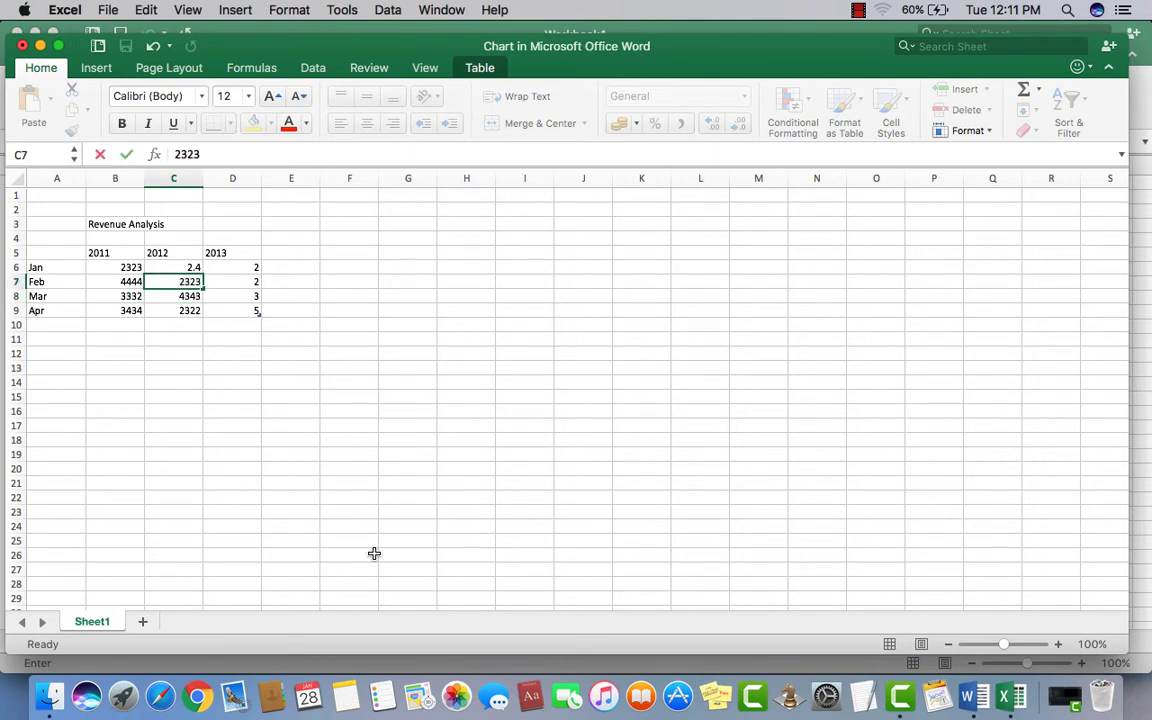
{"action": "key", "text": "Up"}
{"action": "type", "text": "343"}
{"action": "key", "text": "Tab"}
Step: Enter 2013 revenue for Jan–Apr: 3232, 1212, 2323, 1212
{"action": "type", "text": "3"}
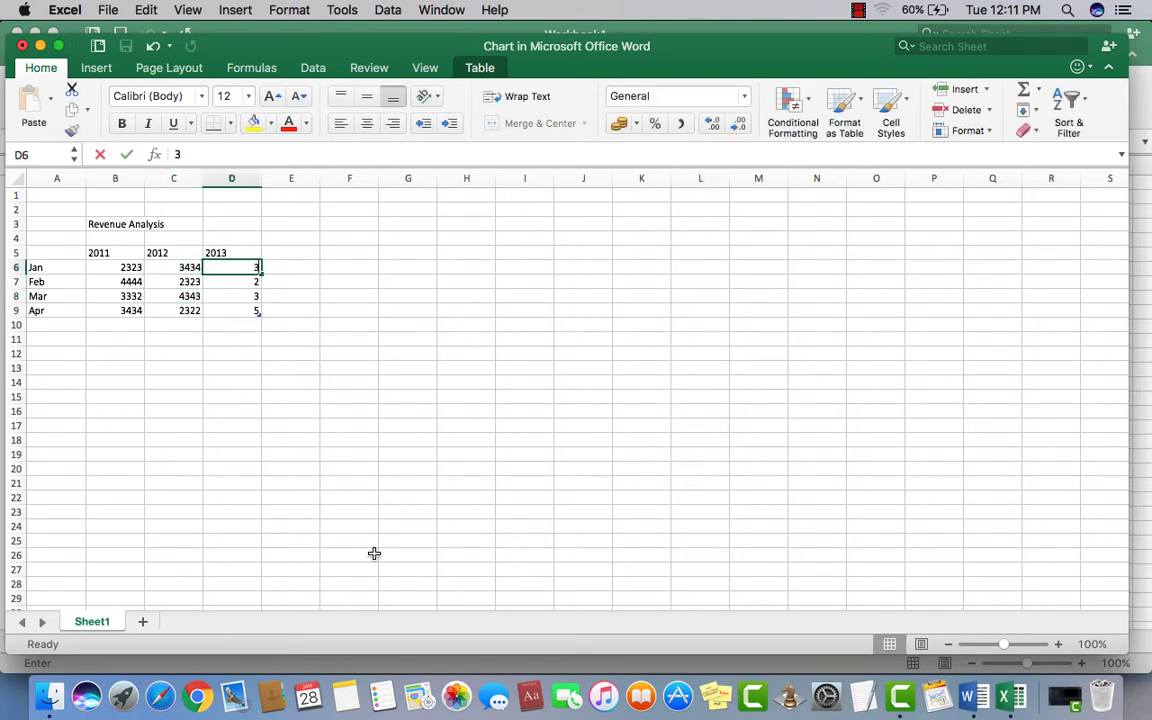
{"action": "key", "text": "Down"}
{"action": "type", "text": "12"}
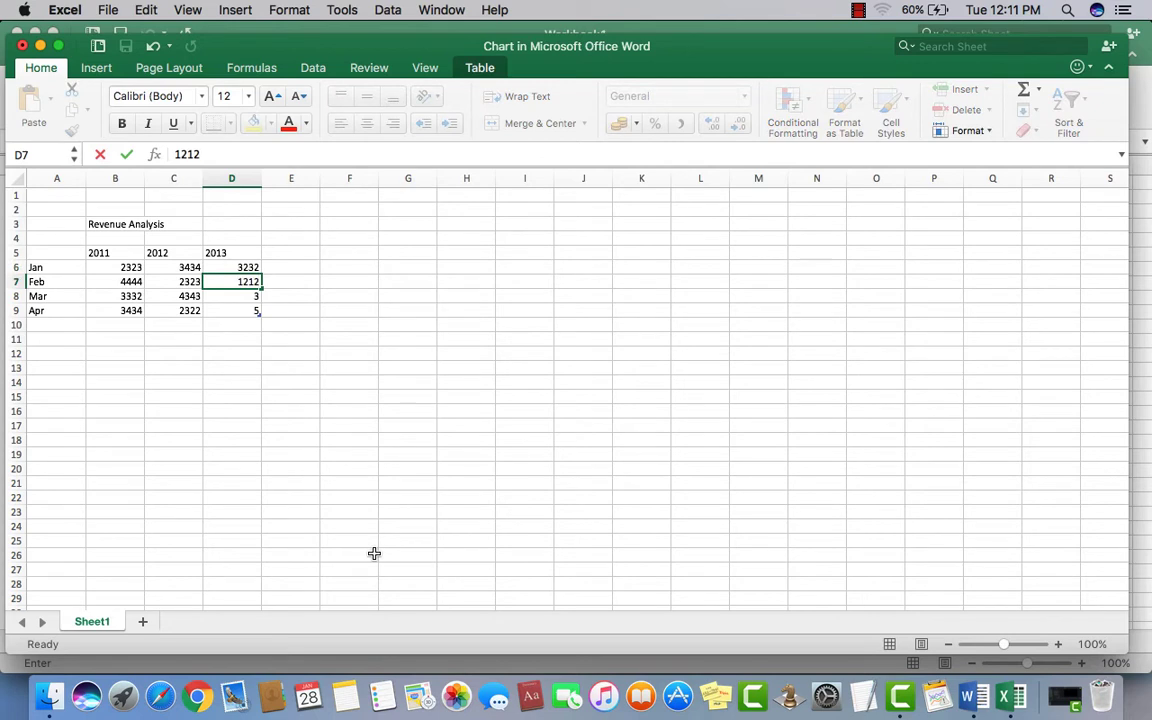
{"action": "key", "text": "Down"}
{"action": "type", "text": "2323"}
{"action": "key", "text": "Down"}
{"action": "type", "text": "1212"}
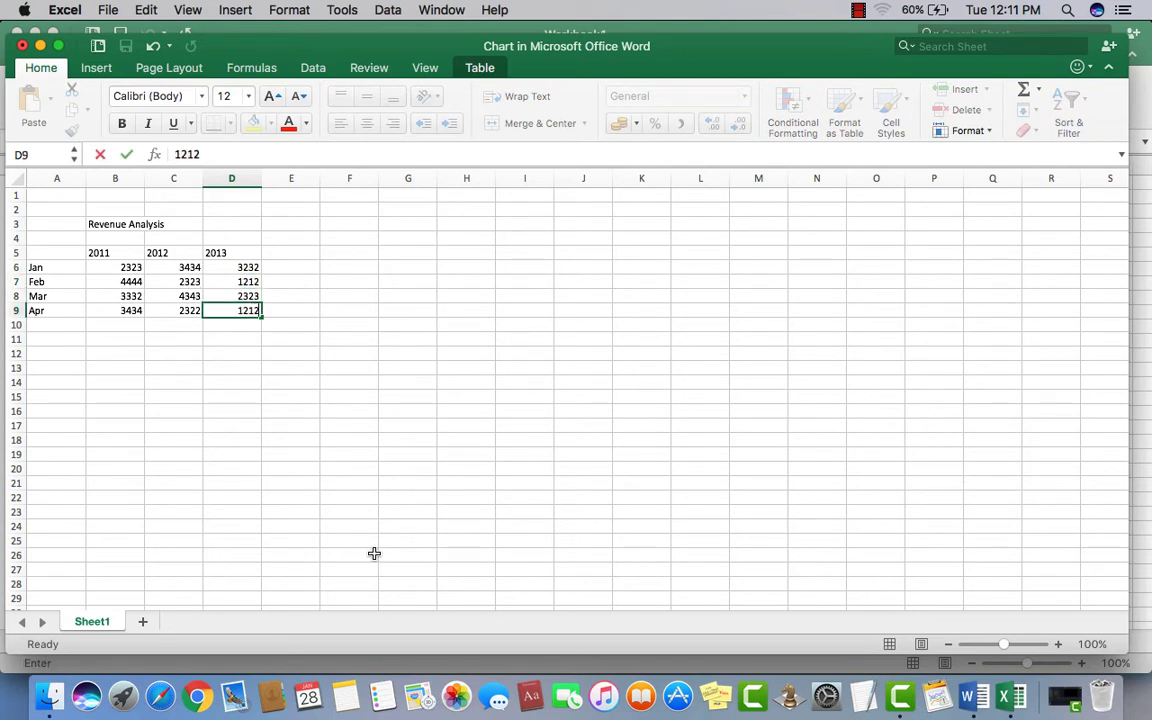
{"action": "left_click", "coordinate": [377, 541]}
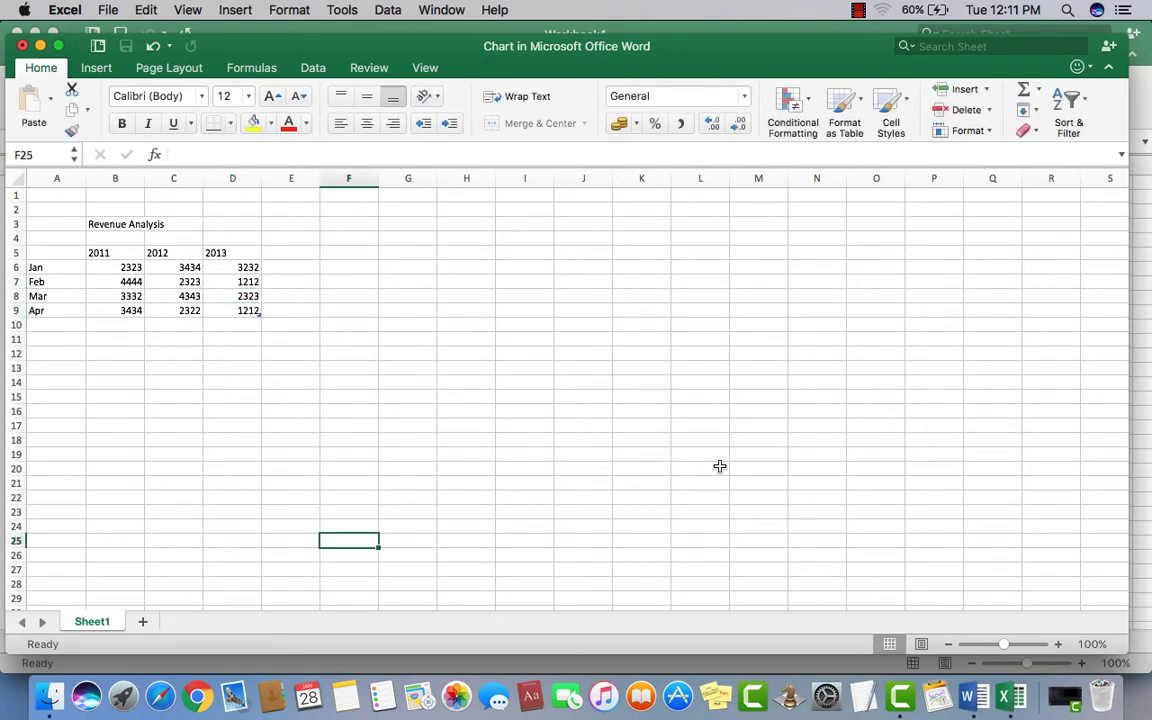
Step: Return to Word and view the column chart plotting Jan–Apr for 2011–2013
{"action": "left_click", "coordinate": [983, 695]}
{"action": "scroll", "coordinate": [600, 320], "scroll_direction": "up", "scroll_amount": 2}
{"action": "scroll", "coordinate": [570, 318], "scroll_direction": "up", "scroll_amount": 2}
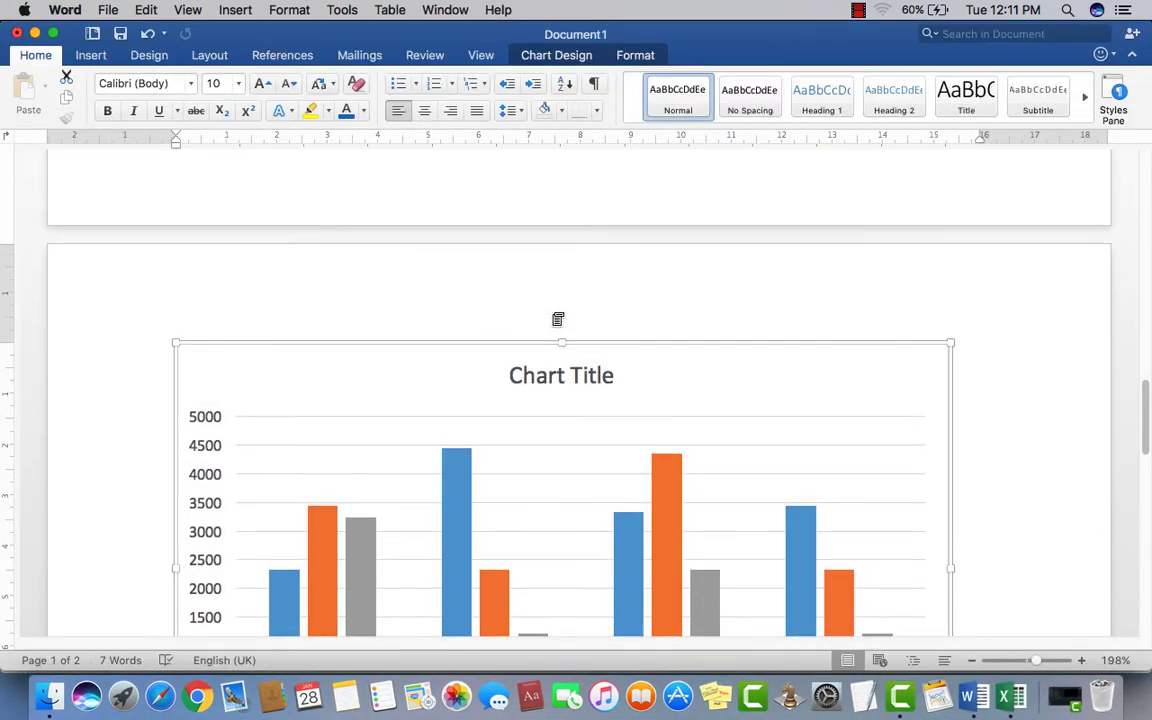
{"action": "scroll", "coordinate": [560, 312], "scroll_direction": "down", "scroll_amount": 5}
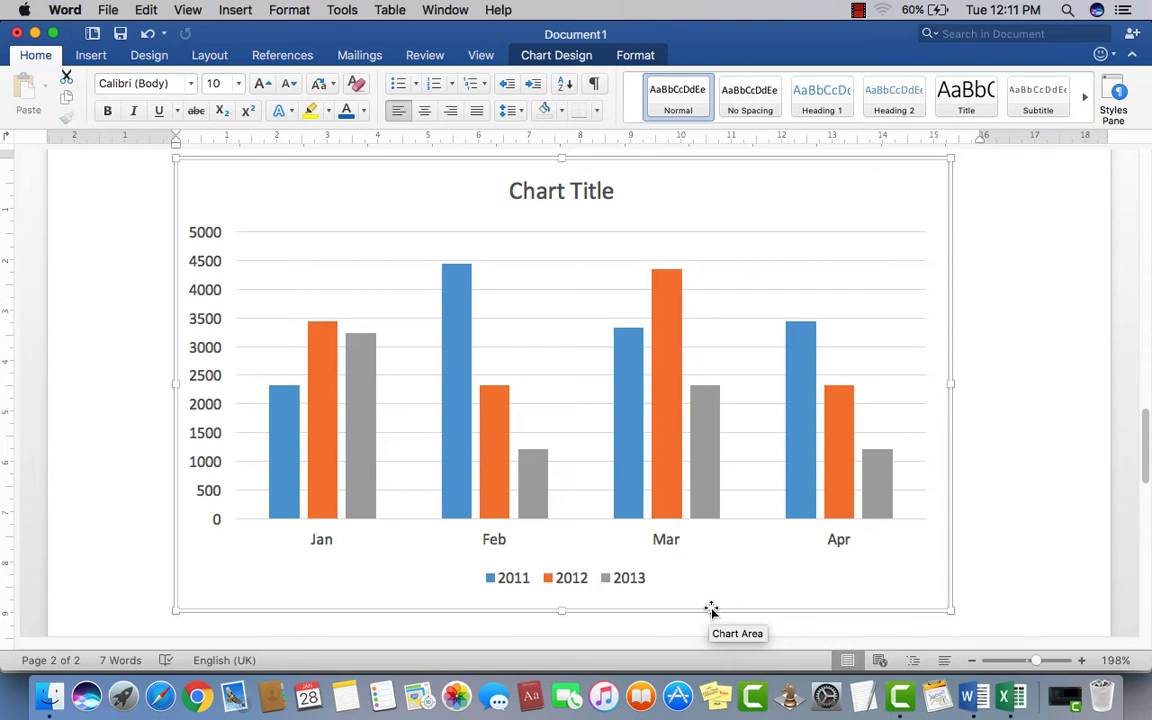
Step: Replace the 'Chart Title' placeholder with 'Revenue Analysis'
{"action": "left_click", "coordinate": [550, 200]}
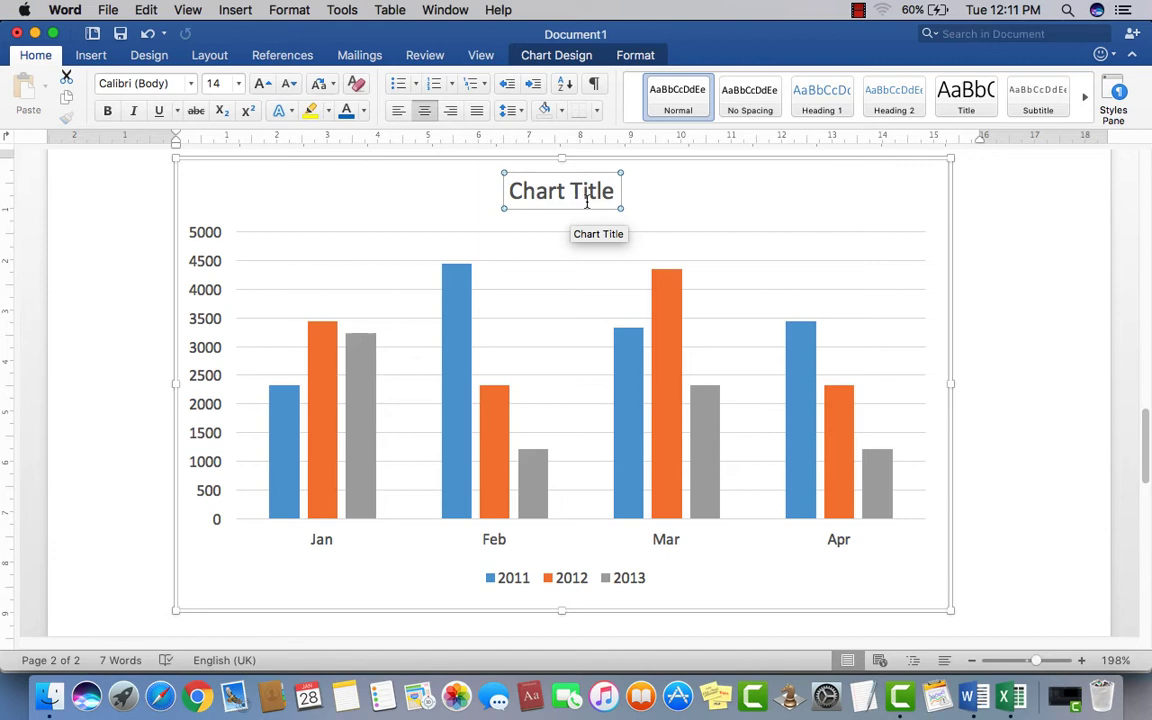
{"action": "left_click", "coordinate": [596, 201]}
{"action": "left_click_drag", "start_coordinate": [613, 191], "coordinate": [508, 190]}
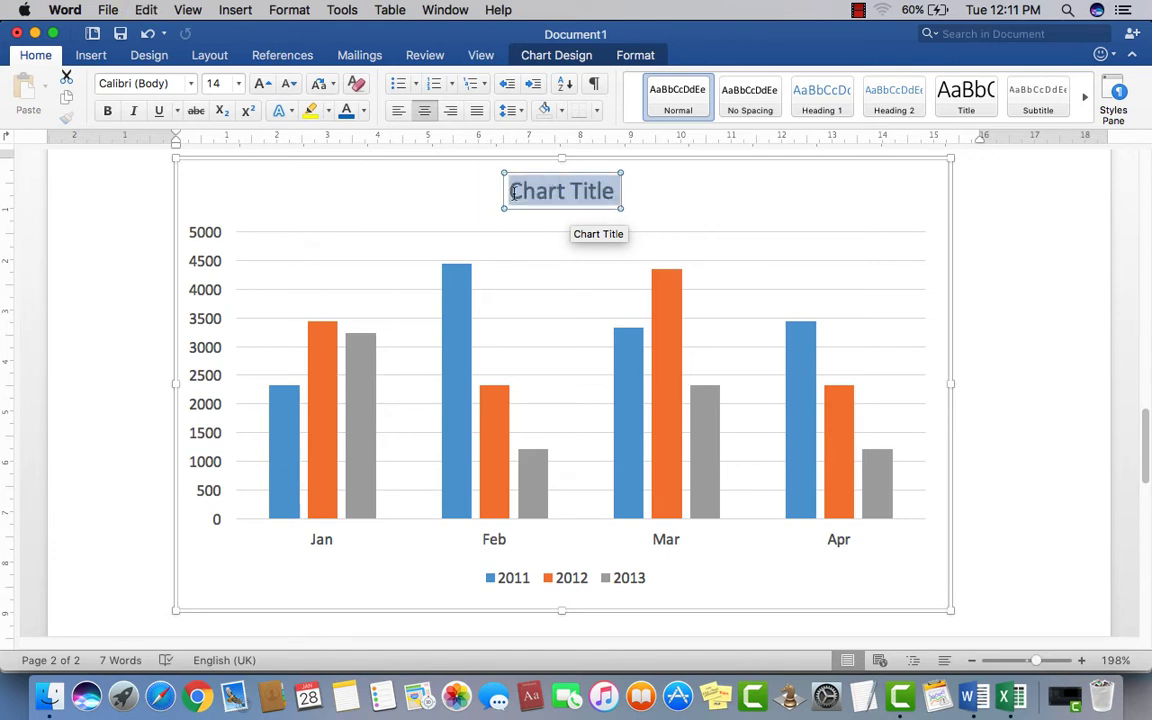
{"action": "type", "text": "Re"}
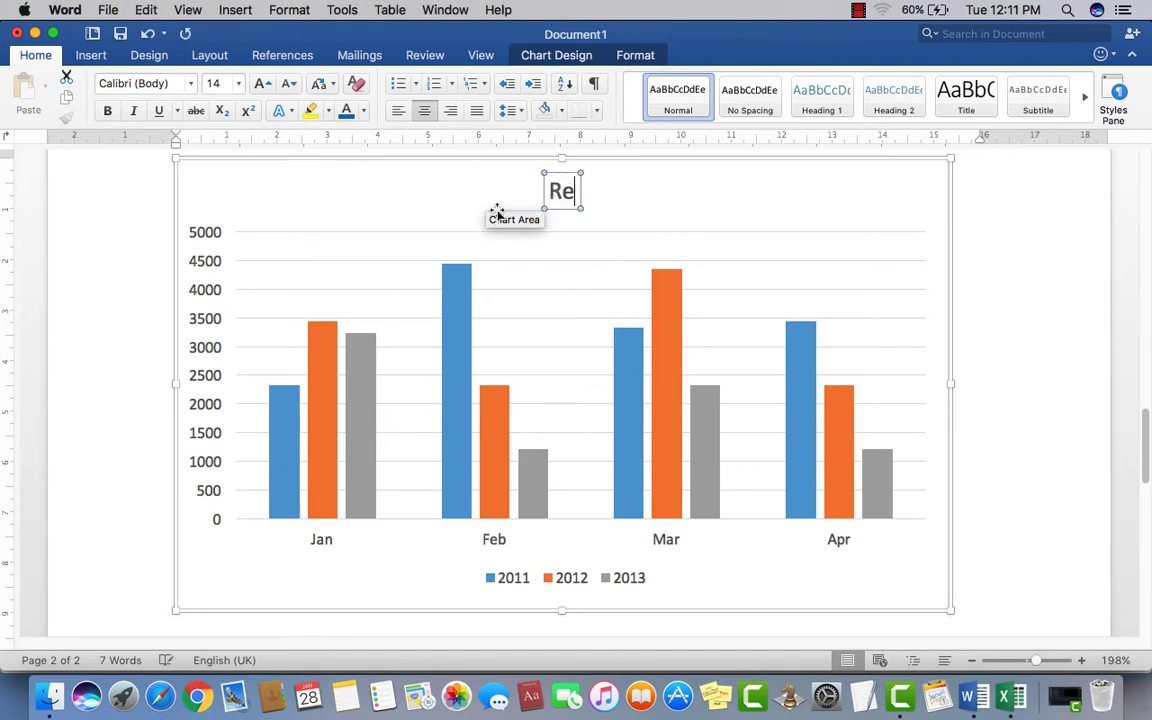
{"action": "type", "text": "venu"}
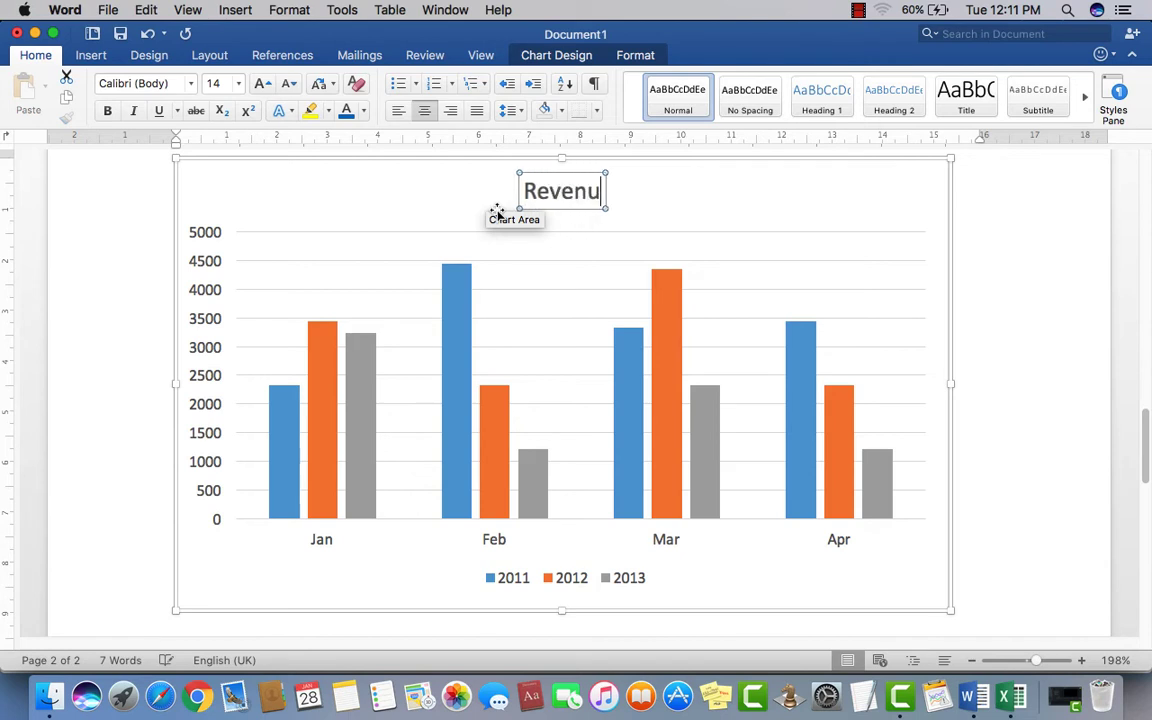
{"action": "type", "text": "e Ana"}
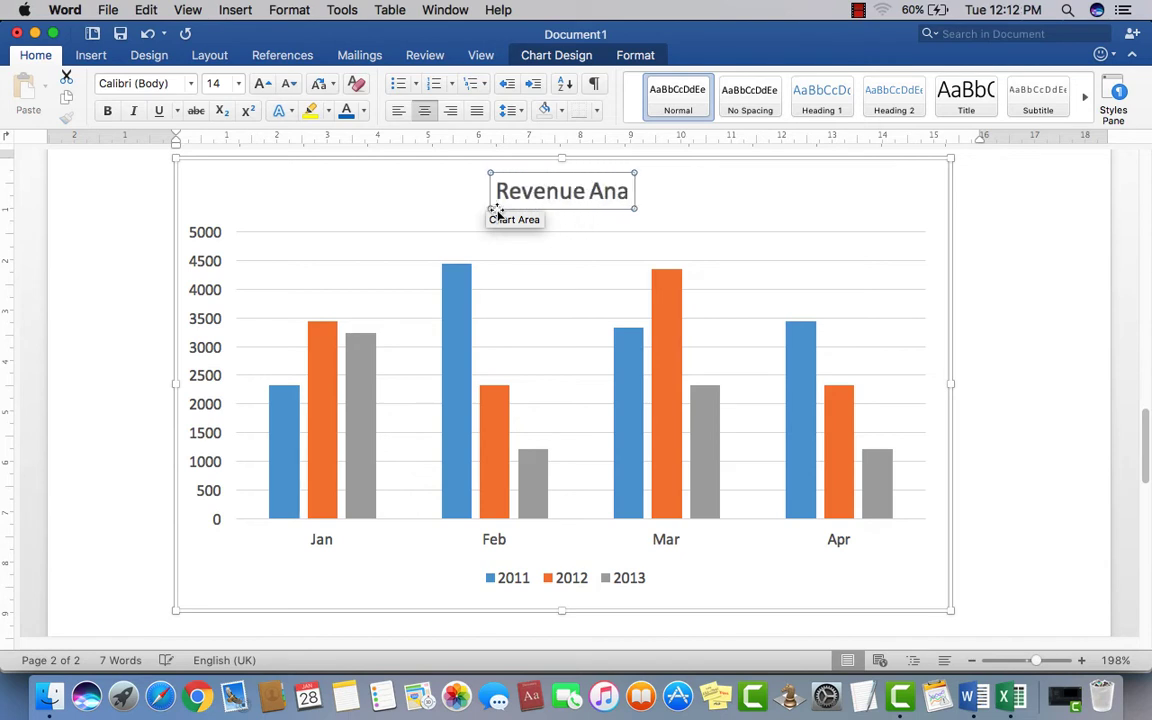
{"action": "type", "text": "lysis"}
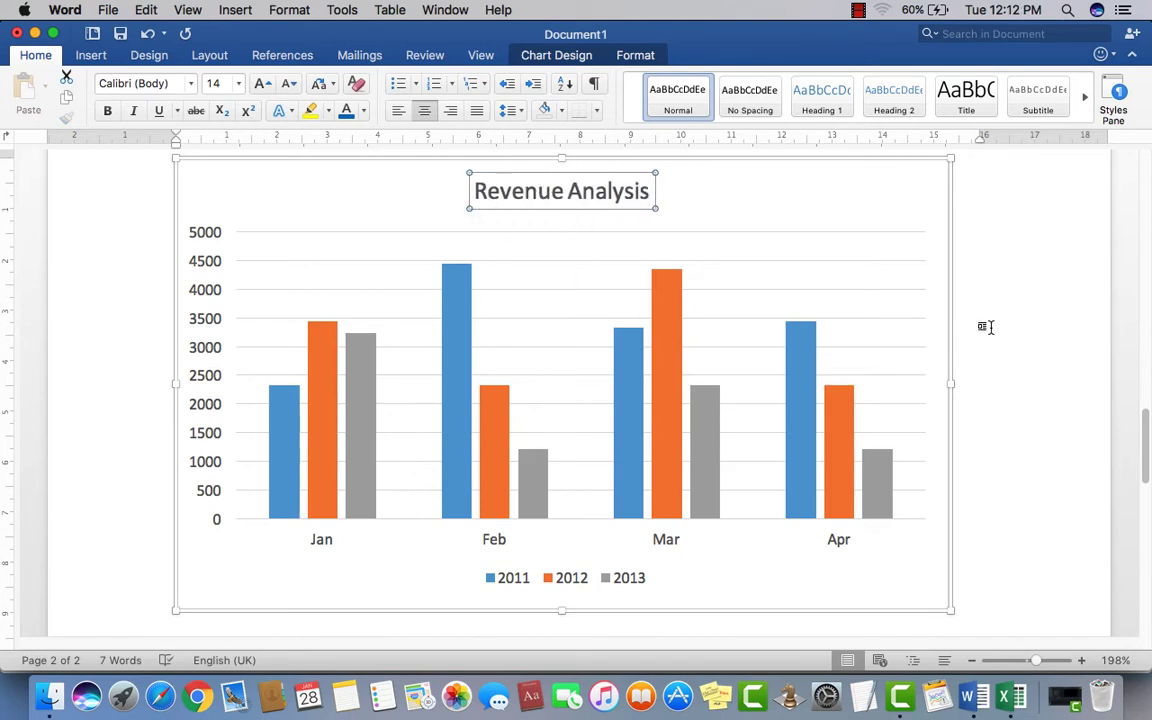
{"action": "left_click", "coordinate": [985, 327]}
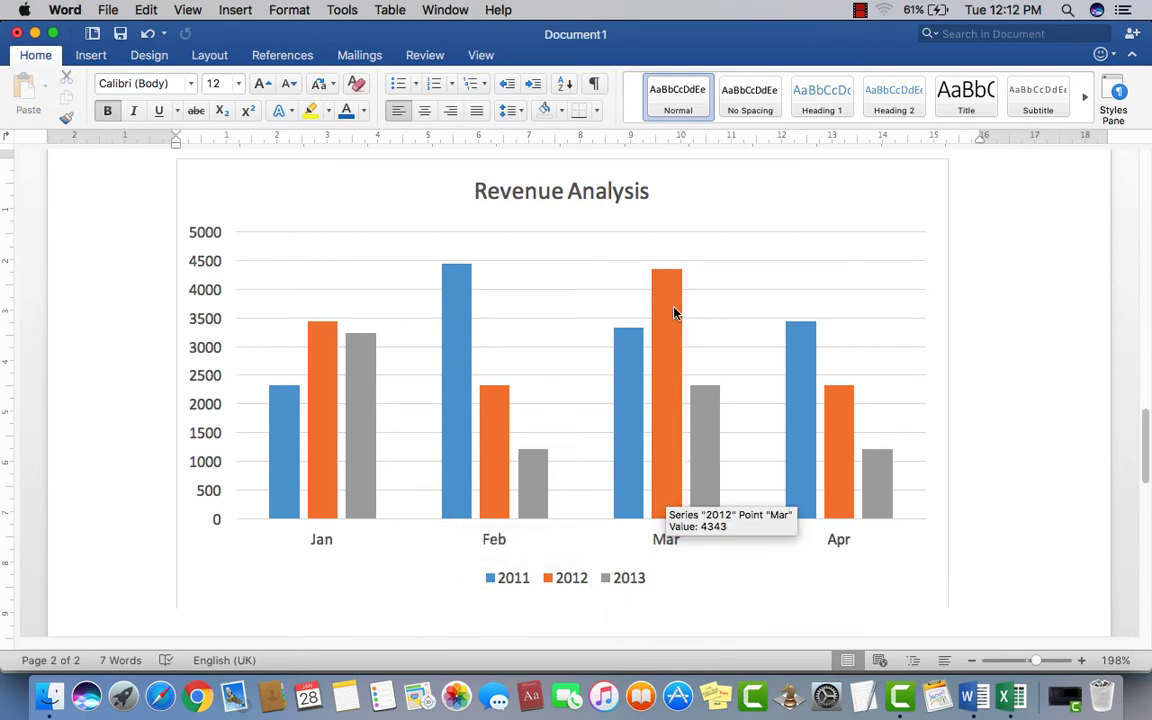
{"action": "mouse_move", "coordinate": [456, 392]}
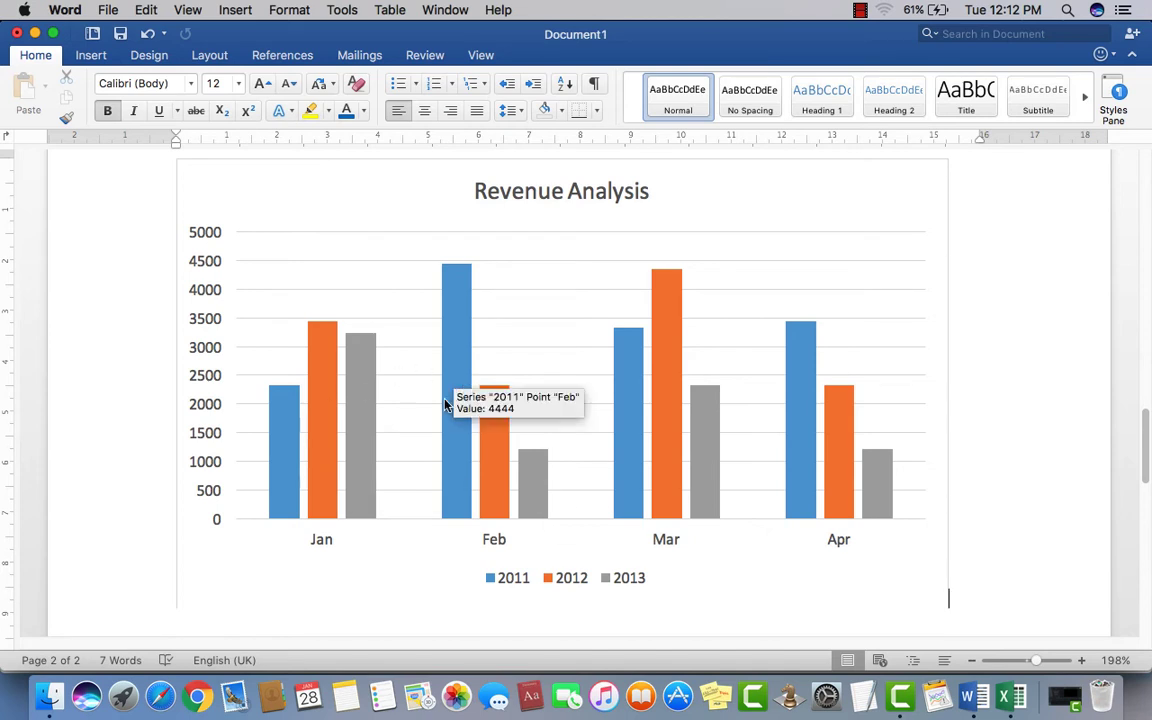
Step: Scroll through the document reviewing the chart, ending at the top of page 1
{"action": "scroll", "coordinate": [669, 468], "scroll_direction": "up", "scroll_amount": 1}
{"action": "scroll", "coordinate": [669, 468], "scroll_direction": "up", "scroll_amount": 4}
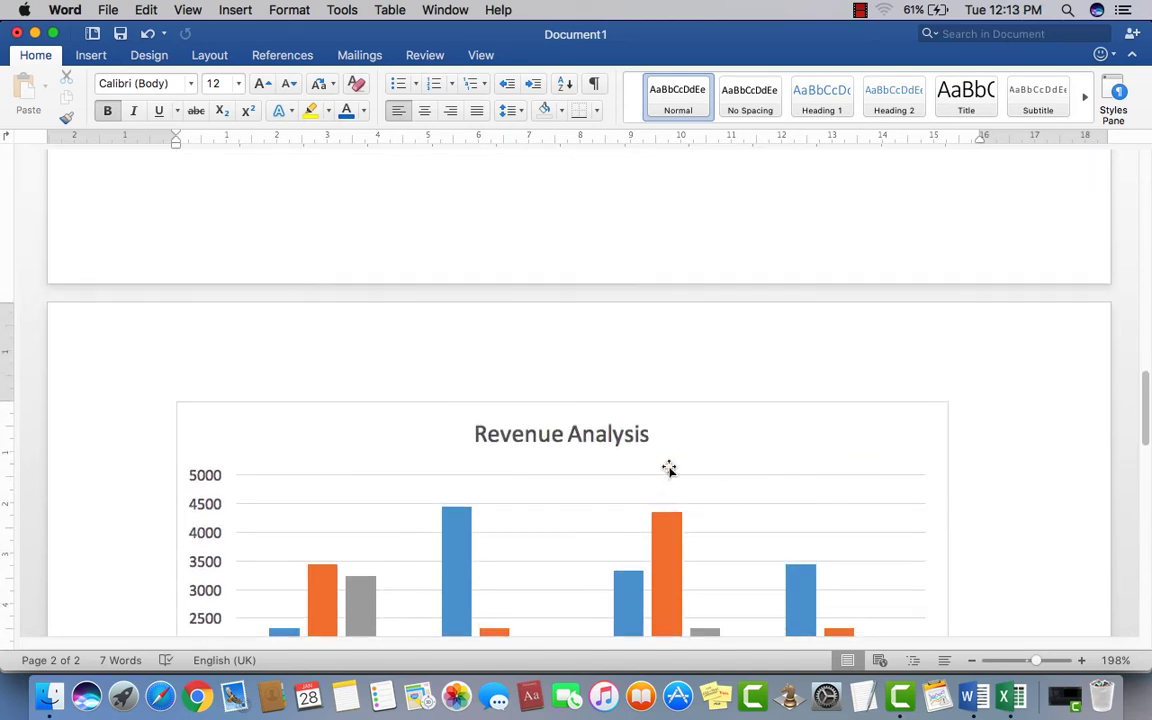
{"action": "scroll", "coordinate": [669, 468], "scroll_direction": "down", "scroll_amount": 2}
{"action": "scroll", "coordinate": [669, 470], "scroll_direction": "down", "scroll_amount": 3}
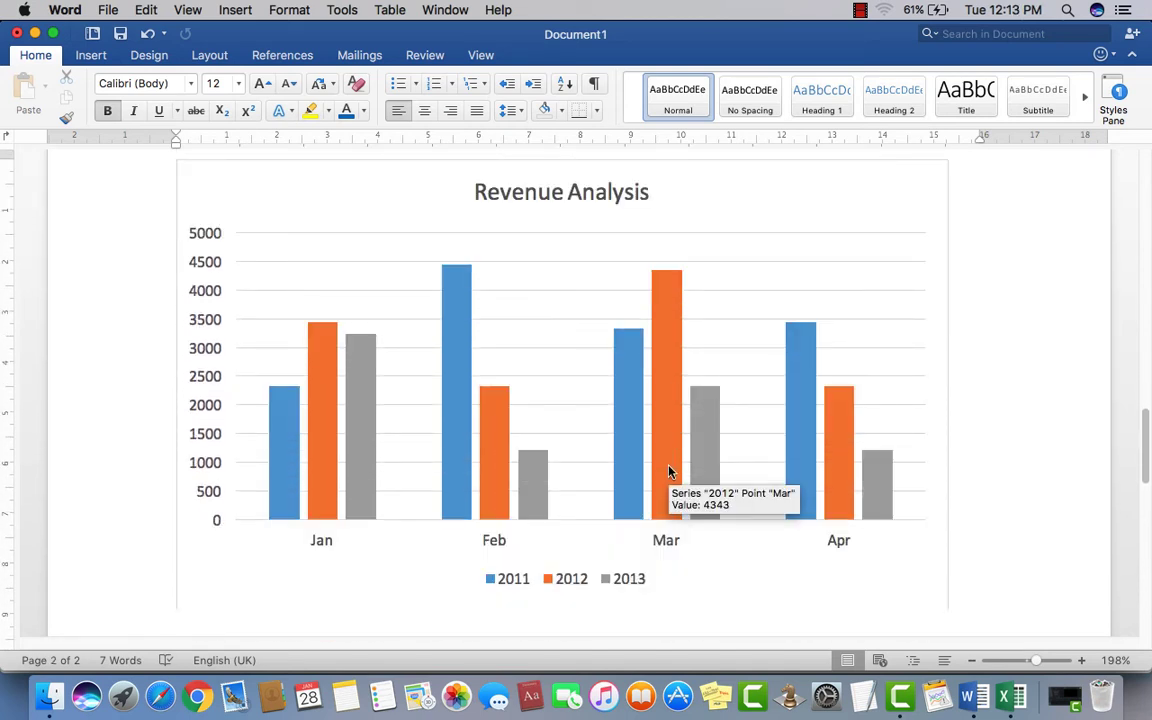
{"action": "scroll", "coordinate": [669, 470], "scroll_direction": "down", "scroll_amount": 1}
{"action": "scroll", "coordinate": [675, 475], "scroll_direction": "down", "scroll_amount": 5}
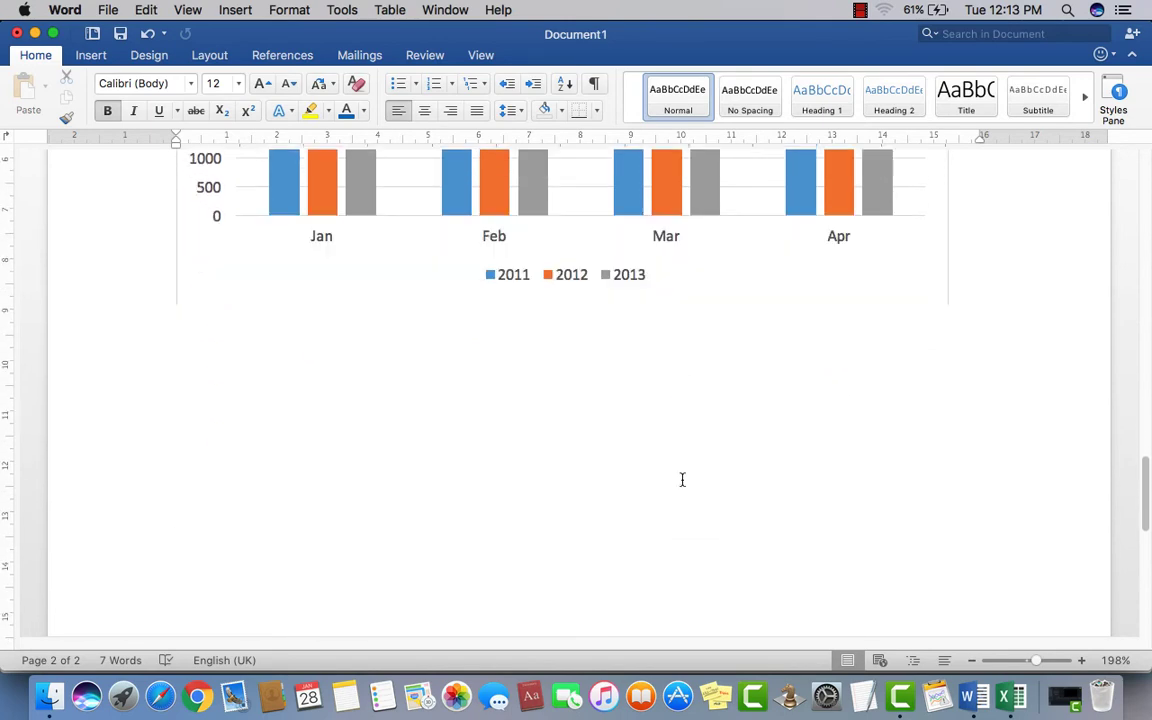
{"action": "scroll", "coordinate": [682, 480], "scroll_direction": "up", "scroll_amount": 4}
{"action": "scroll", "coordinate": [682, 480], "scroll_direction": "up", "scroll_amount": 4}
{"action": "scroll", "coordinate": [682, 480], "scroll_direction": "up", "scroll_amount": 4}
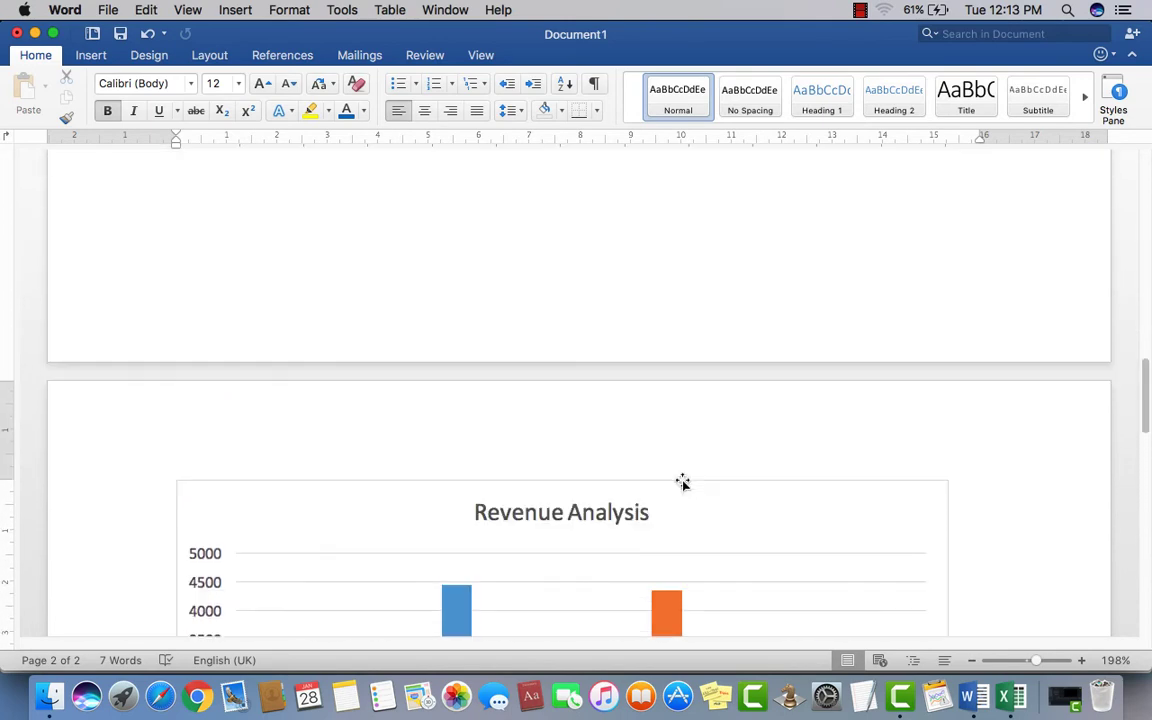
{"action": "scroll", "coordinate": [682, 483], "scroll_direction": "down", "scroll_amount": 6}
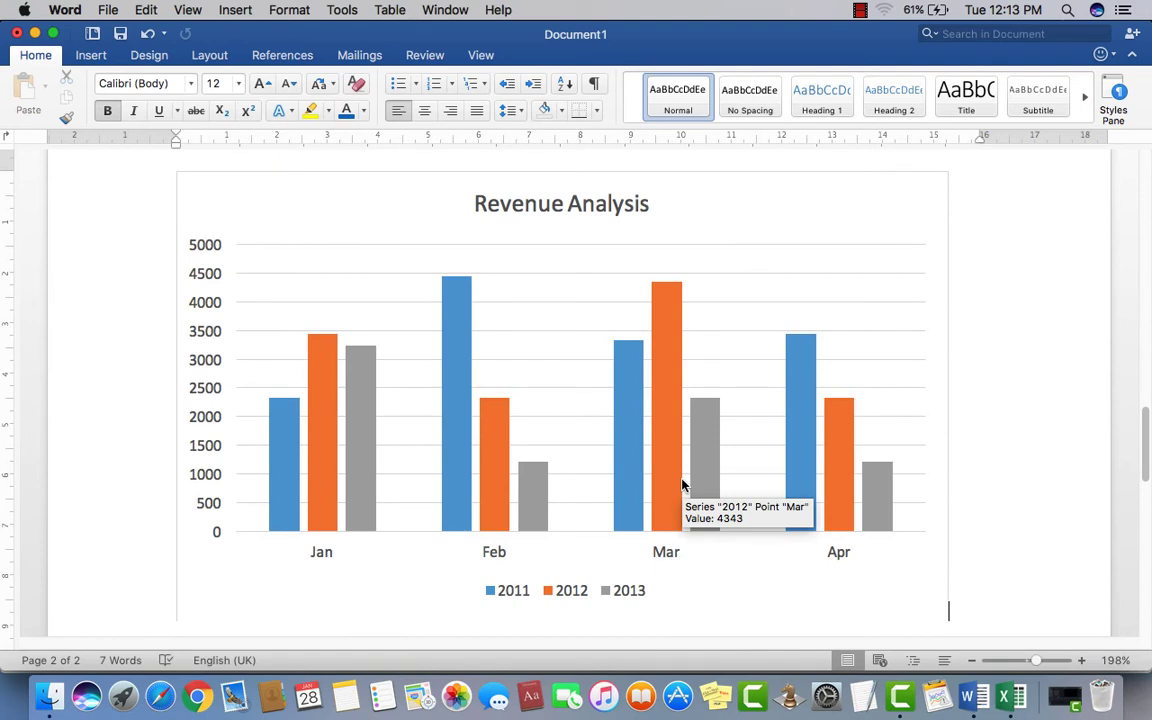
{"action": "scroll", "coordinate": [679, 490], "scroll_direction": "down", "scroll_amount": 5}
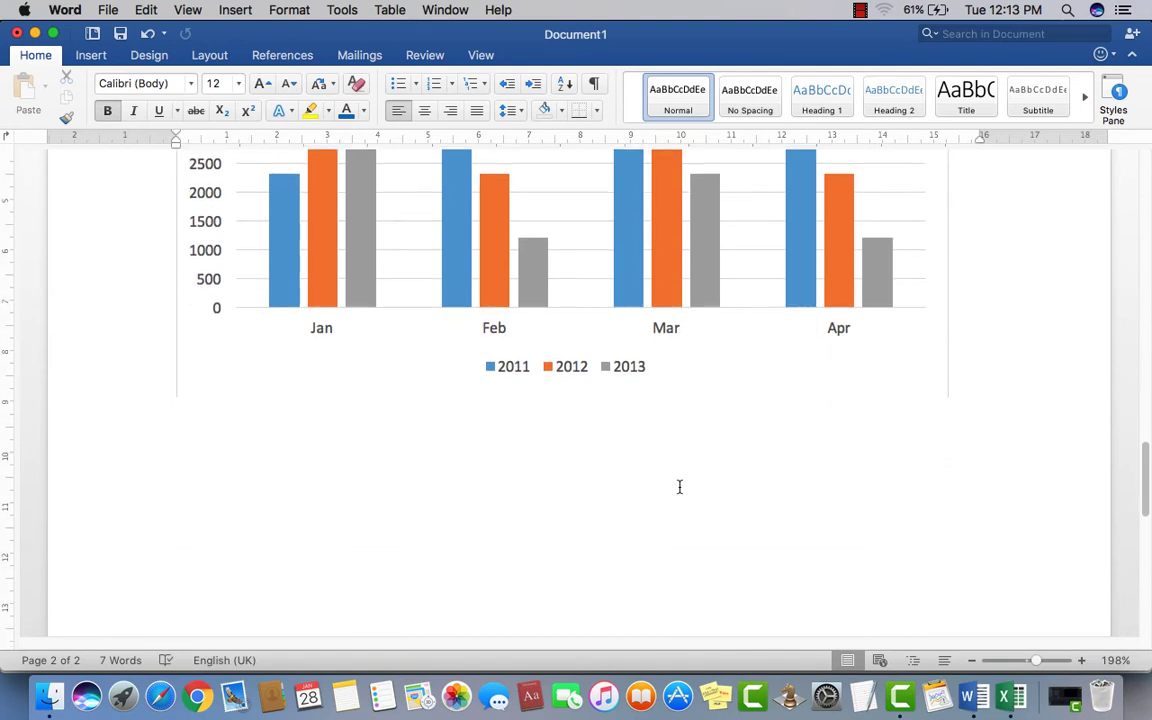
{"action": "scroll", "coordinate": [679, 487], "scroll_direction": "down", "scroll_amount": 1}
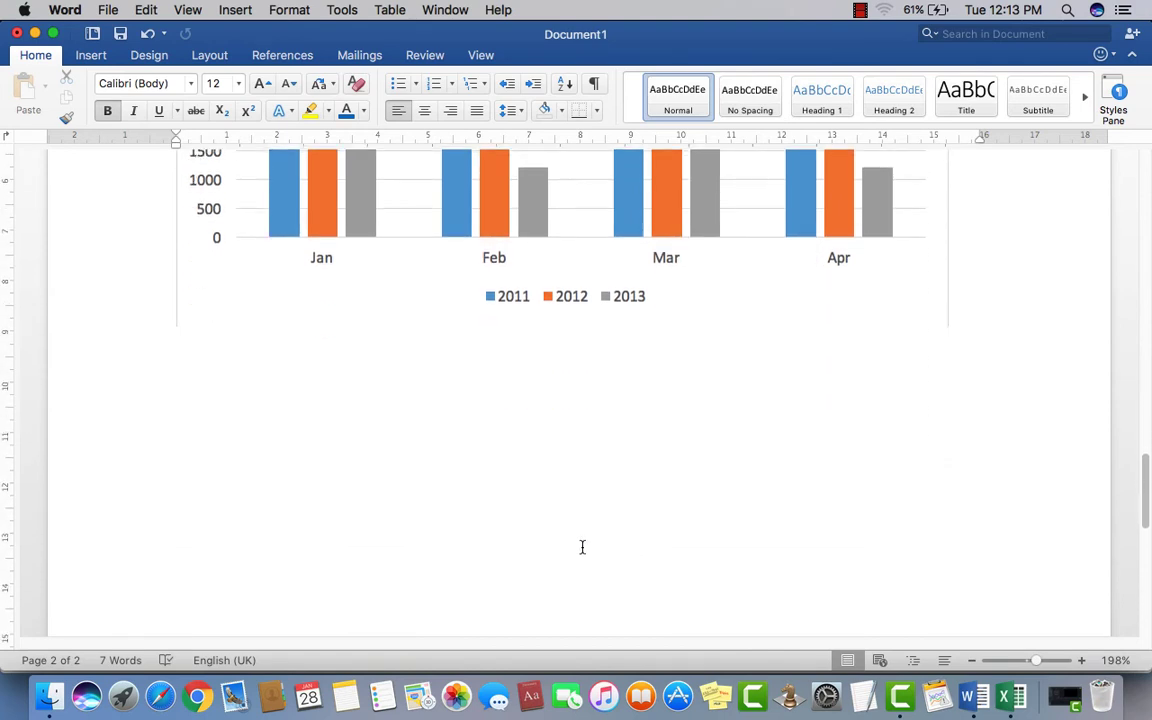
{"action": "scroll", "coordinate": [643, 465], "scroll_direction": "up", "scroll_amount": 2}
{"action": "scroll", "coordinate": [645, 476], "scroll_direction": "up", "scroll_amount": 6}
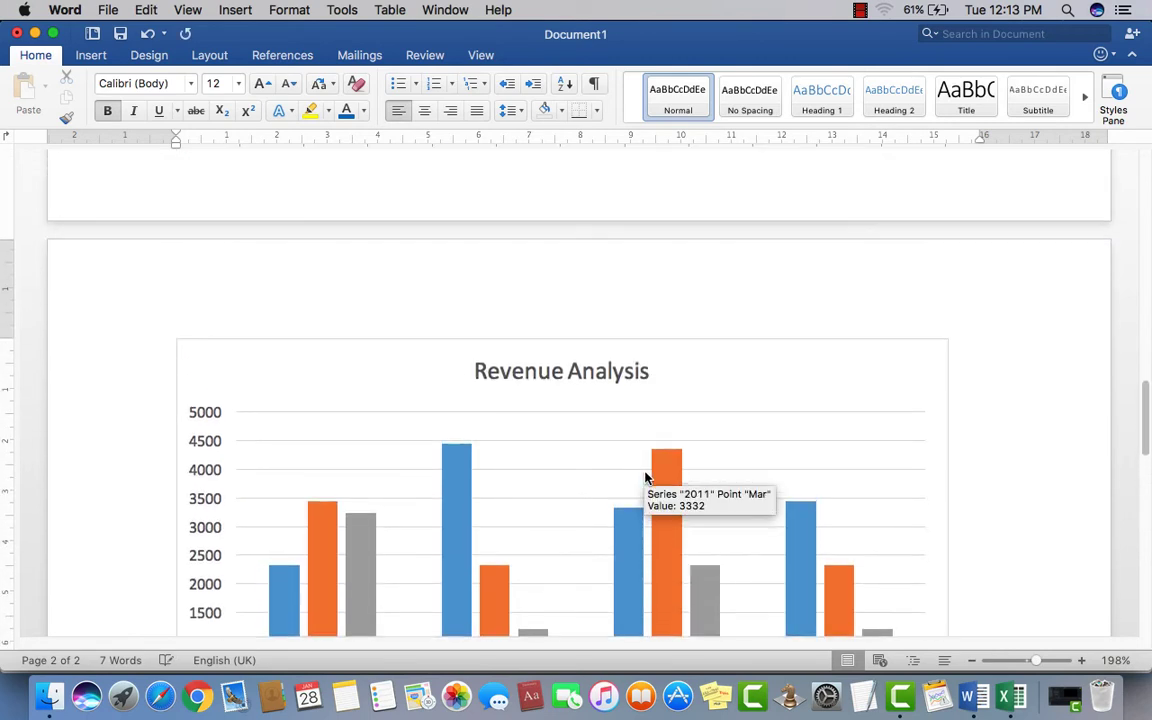
{"action": "scroll", "coordinate": [645, 478], "scroll_direction": "up", "scroll_amount": 5}
{"action": "scroll", "coordinate": [645, 478], "scroll_direction": "up", "scroll_amount": 5}
Step: Select the sample cycle SmartArt, show the Insert tab's tools, then deselect it
{"action": "scroll", "coordinate": [645, 478], "scroll_direction": "up", "scroll_amount": 5}
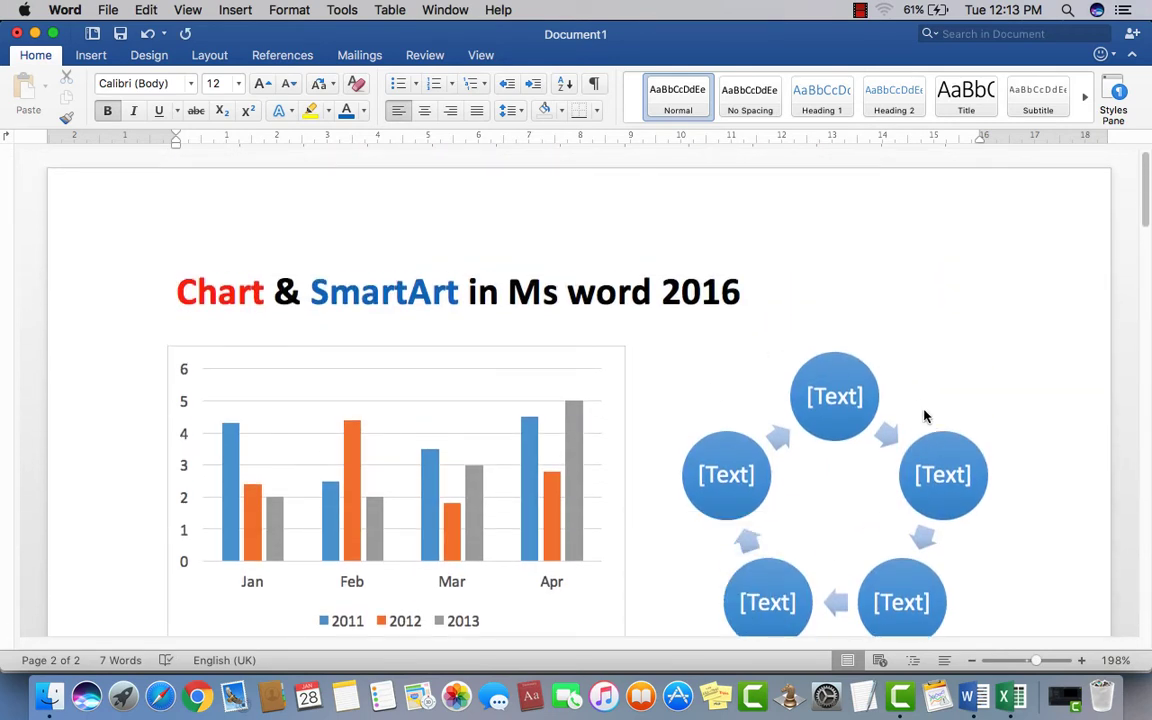
{"action": "scroll", "coordinate": [765, 408], "scroll_direction": "down", "scroll_amount": 1}
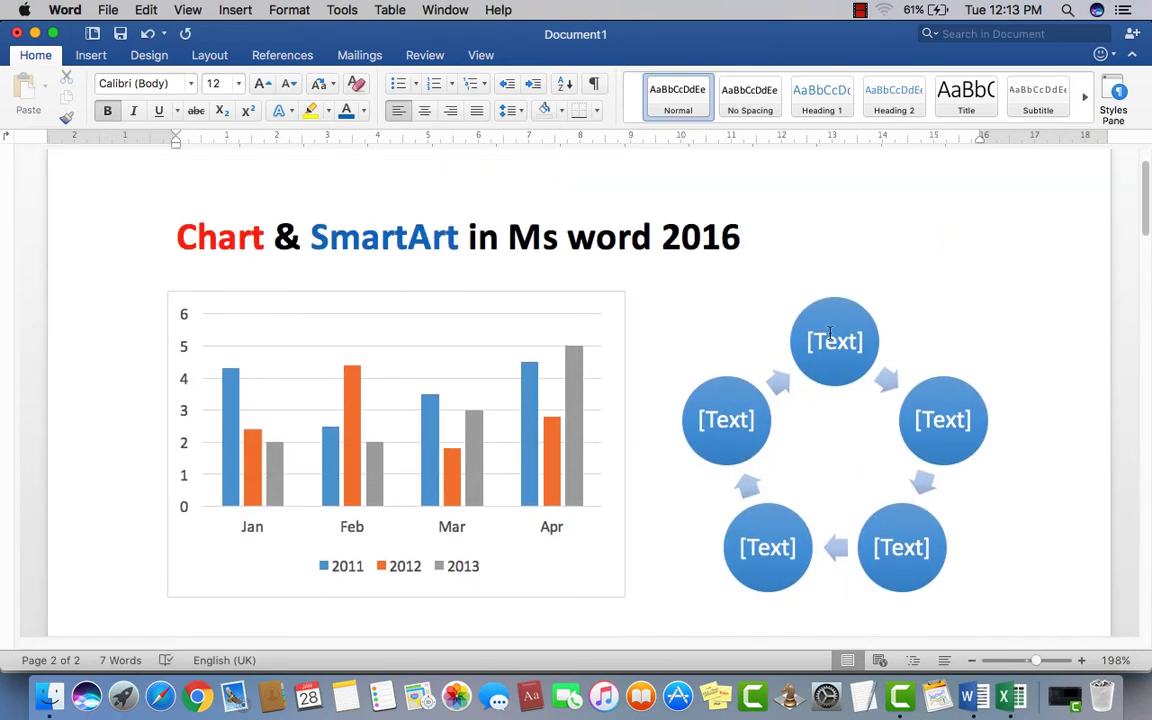
{"action": "left_click", "coordinate": [960, 460]}
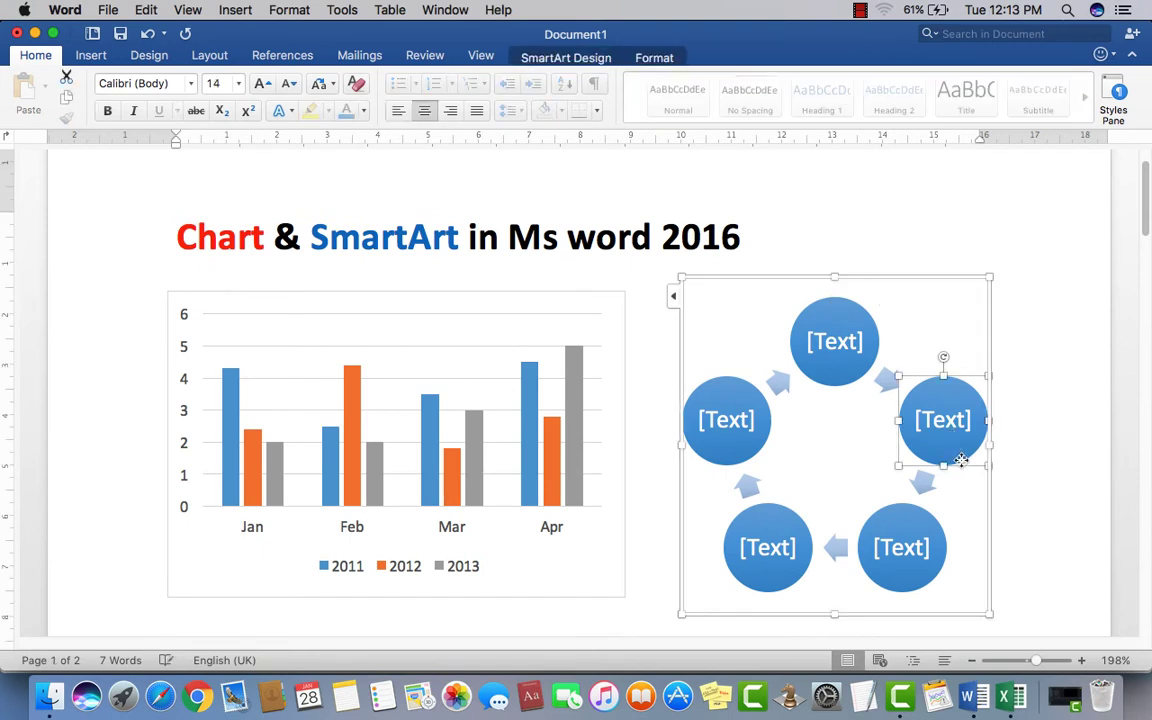
{"action": "left_click", "coordinate": [91, 56]}
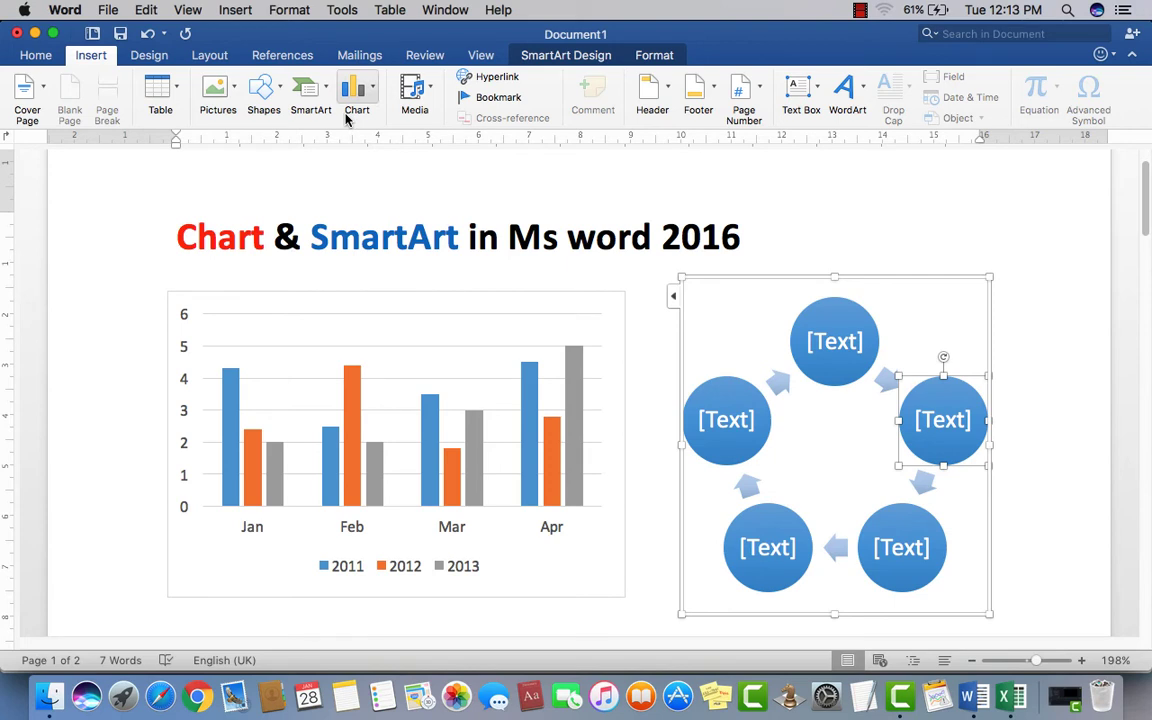
{"action": "left_click", "coordinate": [700, 352]}
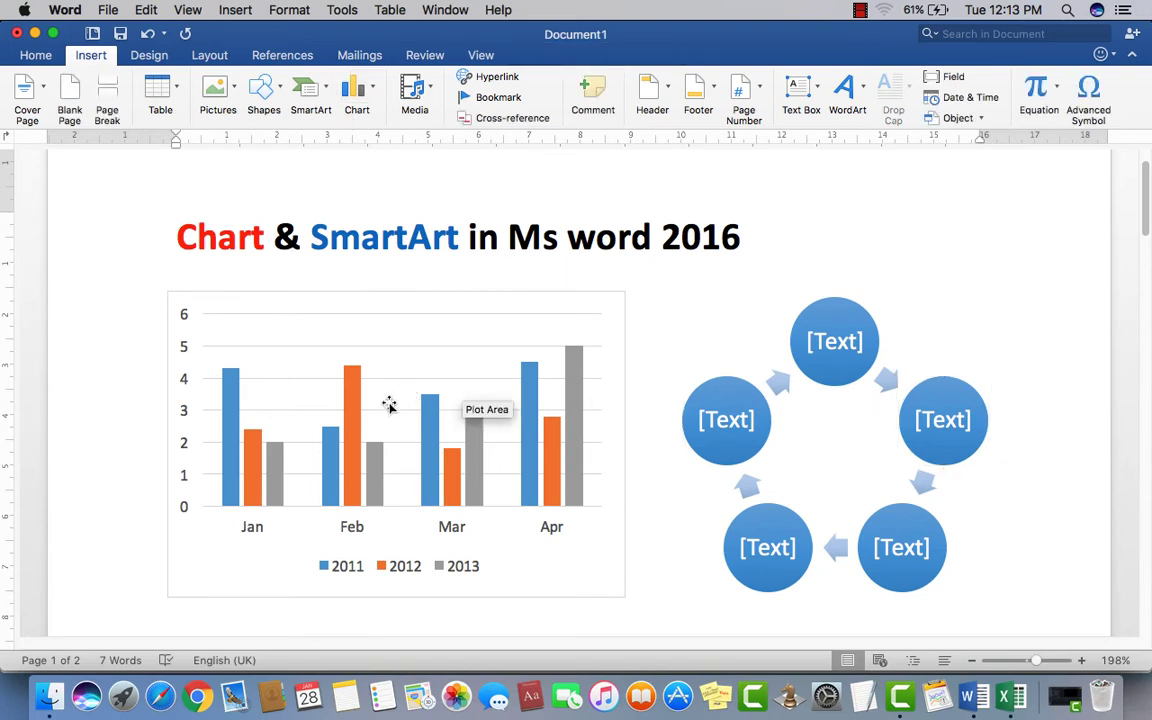
Step: Scroll down to the blank space below the Revenue Analysis chart
{"action": "scroll", "coordinate": [386, 404], "scroll_direction": "down", "scroll_amount": 2}
{"action": "scroll", "coordinate": [395, 398], "scroll_direction": "down", "scroll_amount": 4}
{"action": "scroll", "coordinate": [402, 390], "scroll_direction": "down", "scroll_amount": 5}
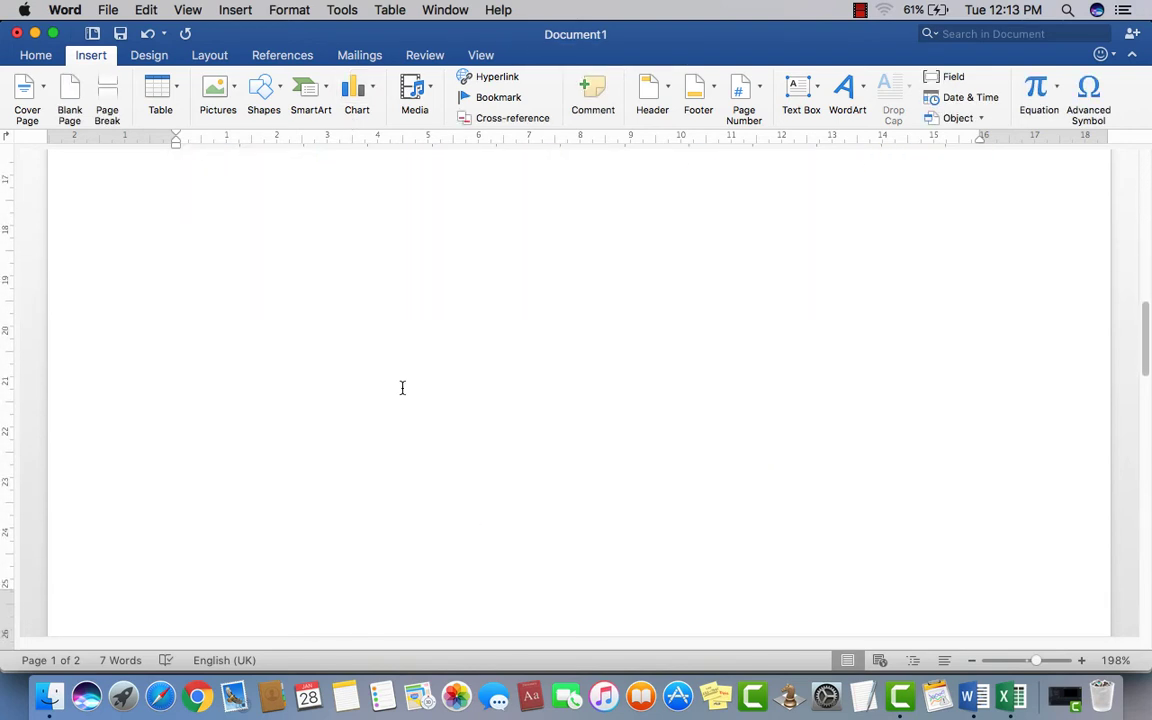
{"action": "scroll", "coordinate": [402, 390], "scroll_direction": "down", "scroll_amount": 3}
{"action": "scroll", "coordinate": [402, 390], "scroll_direction": "down", "scroll_amount": 4}
{"action": "scroll", "coordinate": [402, 390], "scroll_direction": "down", "scroll_amount": 5}
{"action": "scroll", "coordinate": [404, 391], "scroll_direction": "down", "scroll_amount": 5}
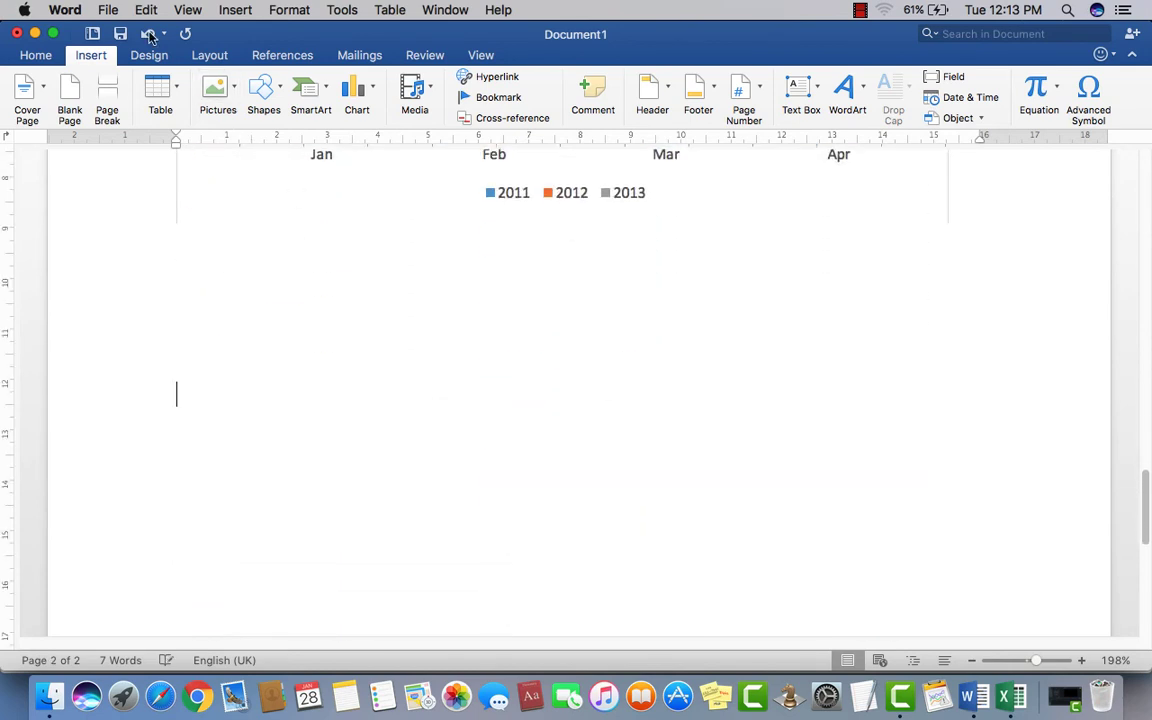
Step: Browse the SmartArt List and Process layout galleries, pointing at Alternating Flow
{"action": "left_click", "coordinate": [330, 90]}
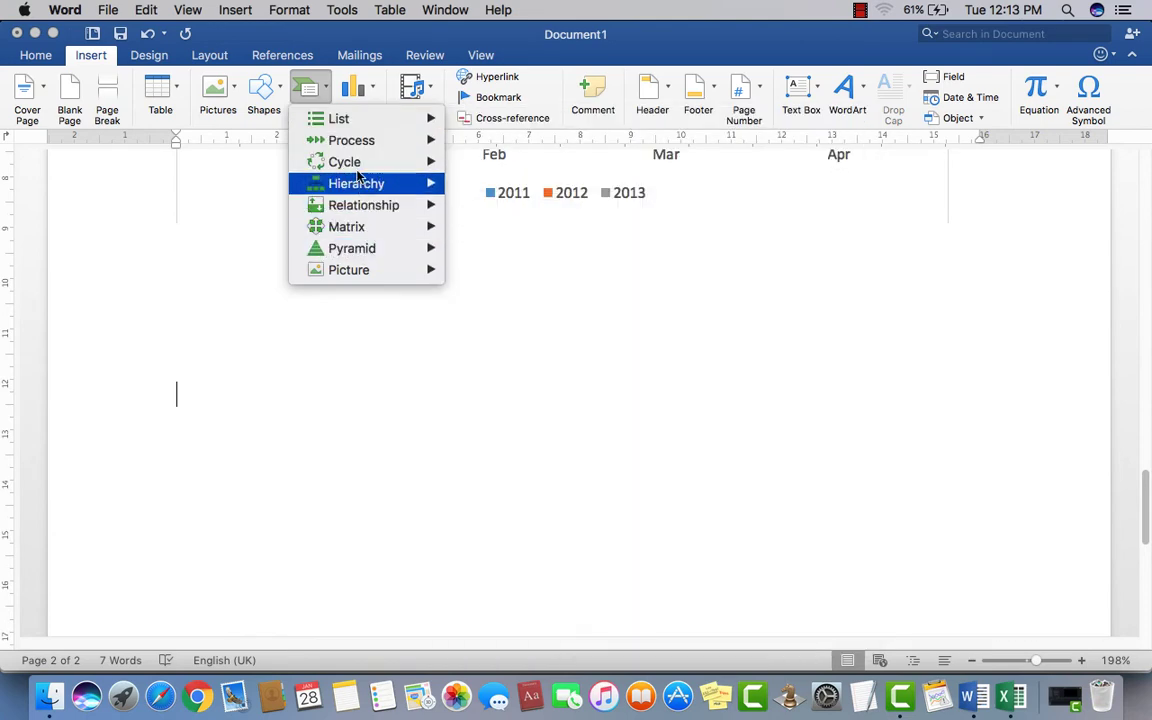
{"action": "mouse_move", "coordinate": [338, 119]}
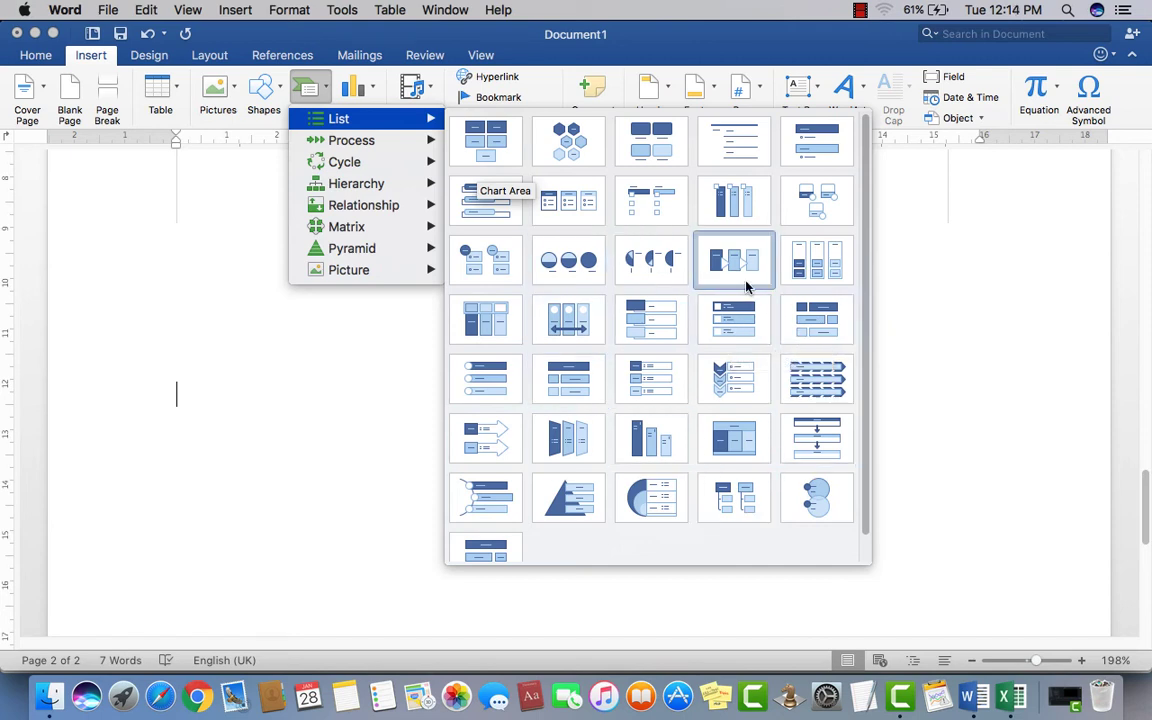
{"action": "scroll", "coordinate": [745, 290], "scroll_direction": "down", "scroll_amount": 1}
{"action": "scroll", "coordinate": [678, 340], "scroll_direction": "up", "scroll_amount": 1}
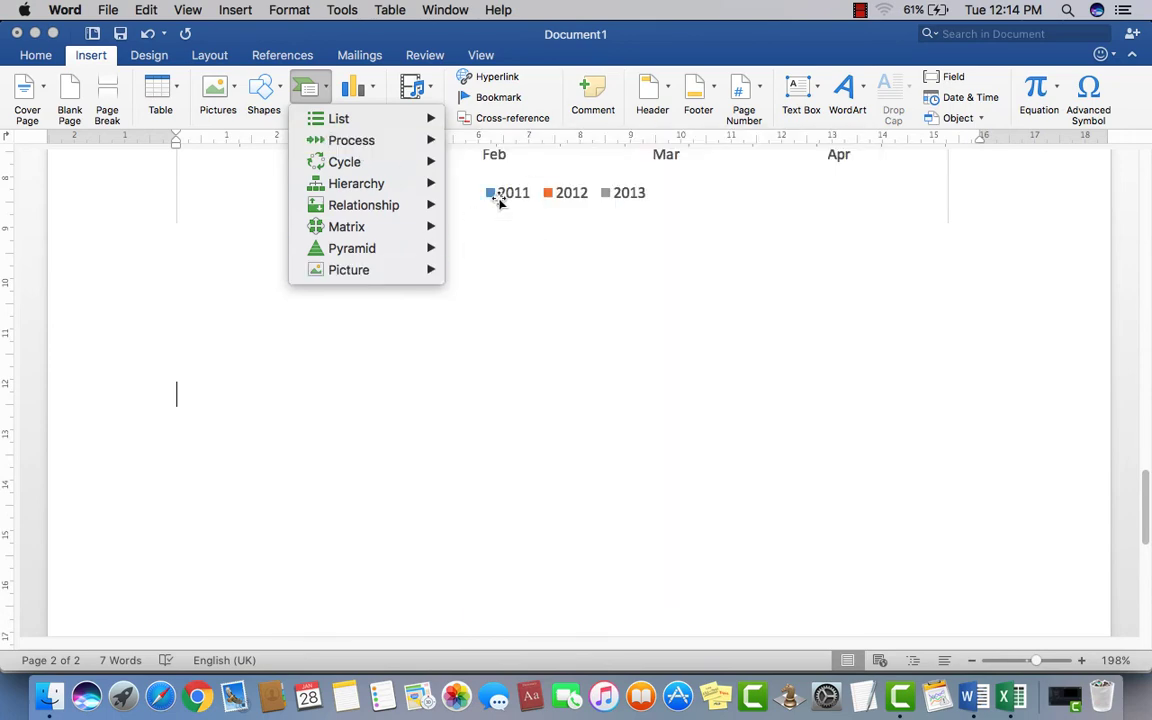
{"action": "mouse_move", "coordinate": [351, 140]}
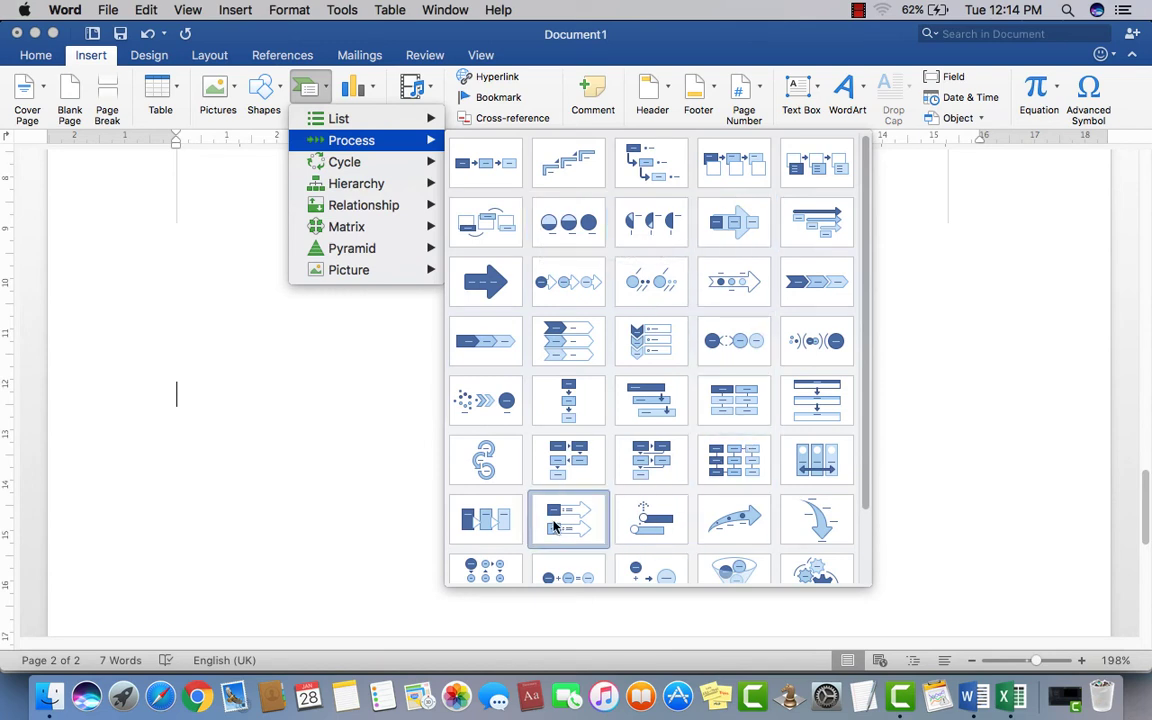
{"action": "scroll", "coordinate": [591, 394], "scroll_direction": "down", "scroll_amount": 3}
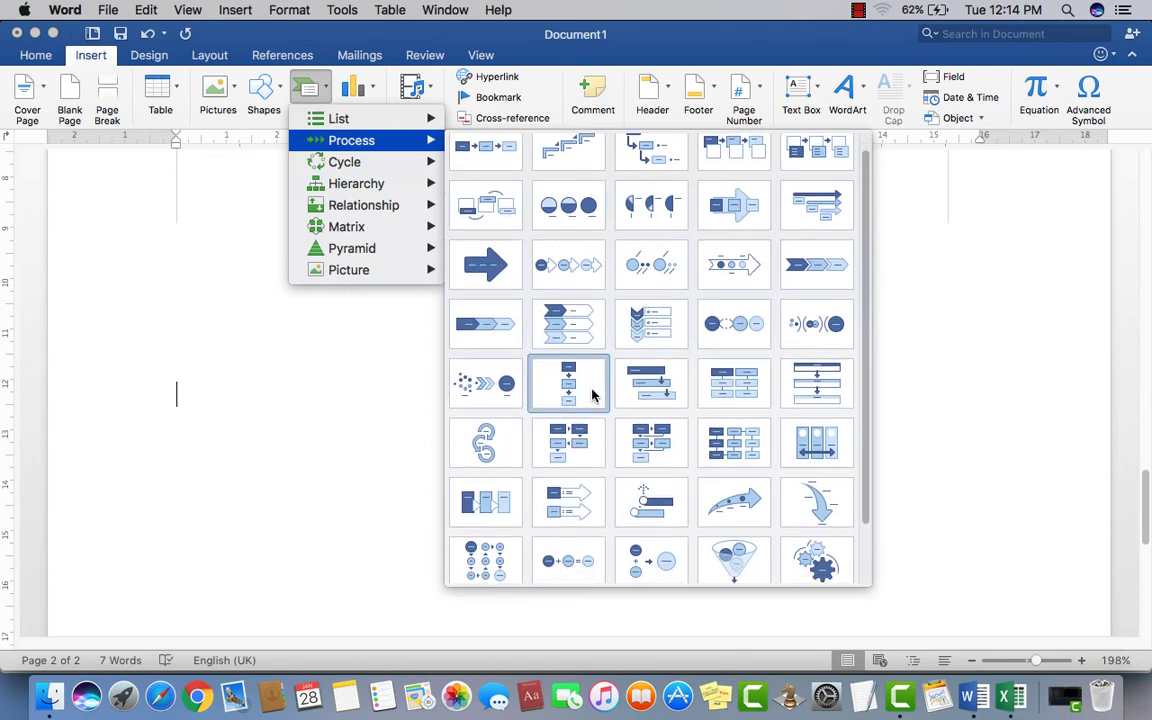
{"action": "scroll", "coordinate": [591, 394], "scroll_direction": "up", "scroll_amount": 3}
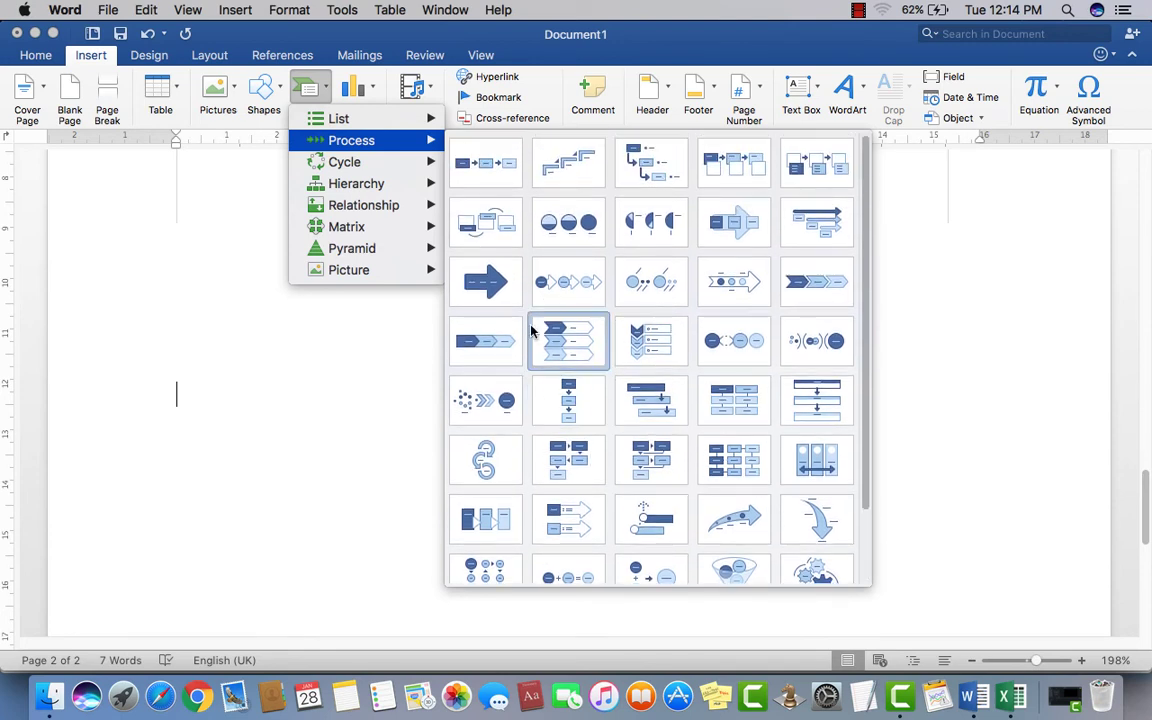
Step: Insert Alternating Flow and type Input, Process, OutPut into its left, centre and right headings
{"action": "left_click", "coordinate": [481, 230]}
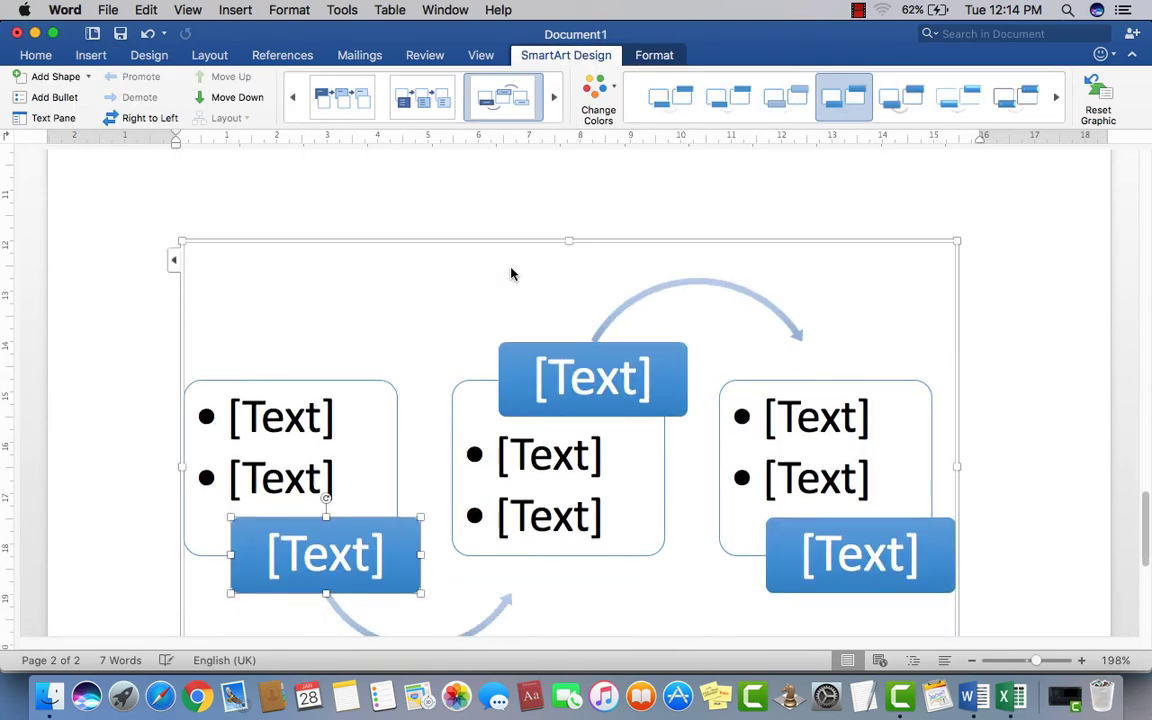
{"action": "scroll", "coordinate": [511, 274], "scroll_direction": "down", "scroll_amount": 1}
{"action": "left_click", "coordinate": [340, 511]}
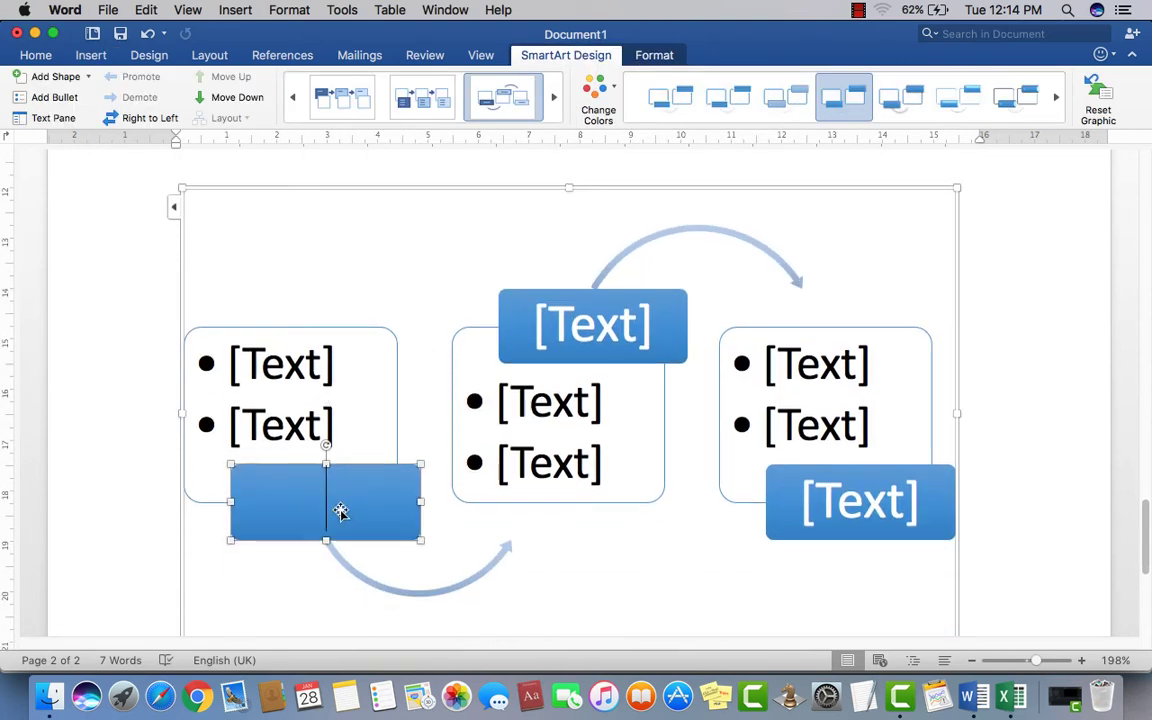
{"action": "type", "text": "I"}
{"action": "type", "text": "p"}
{"action": "key", "text": "BackSpace"}
{"action": "type", "text": "n"}
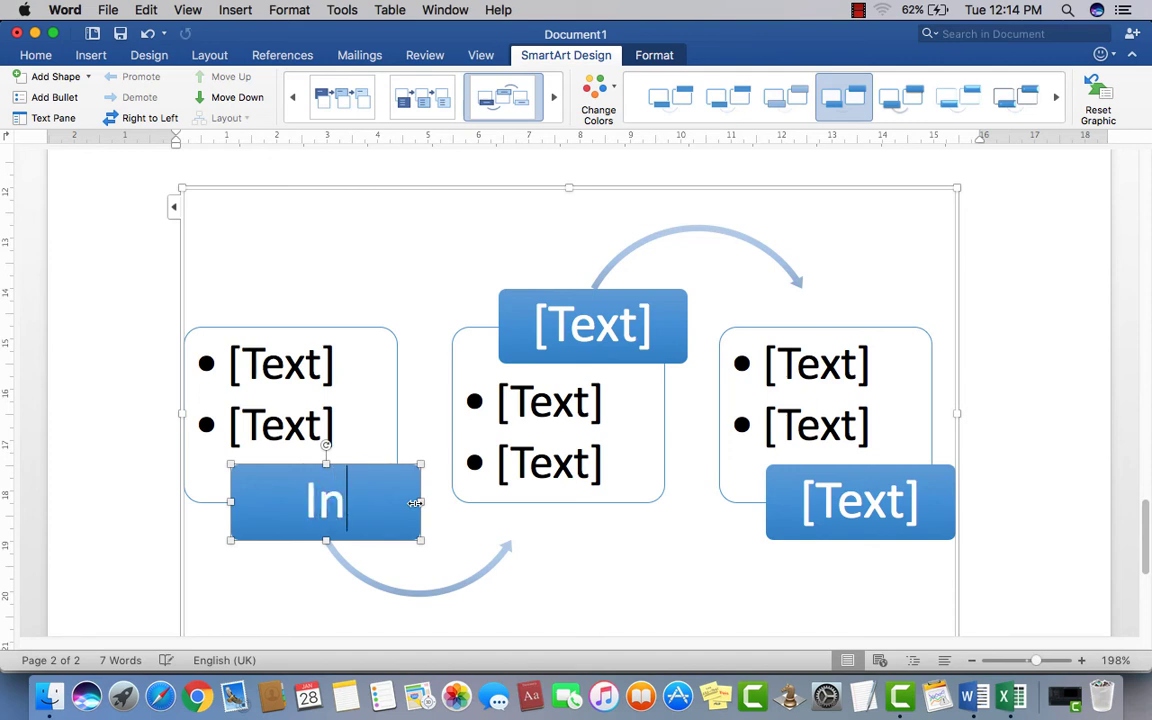
{"action": "type", "text": "put"}
{"action": "left_click", "coordinate": [589, 322]}
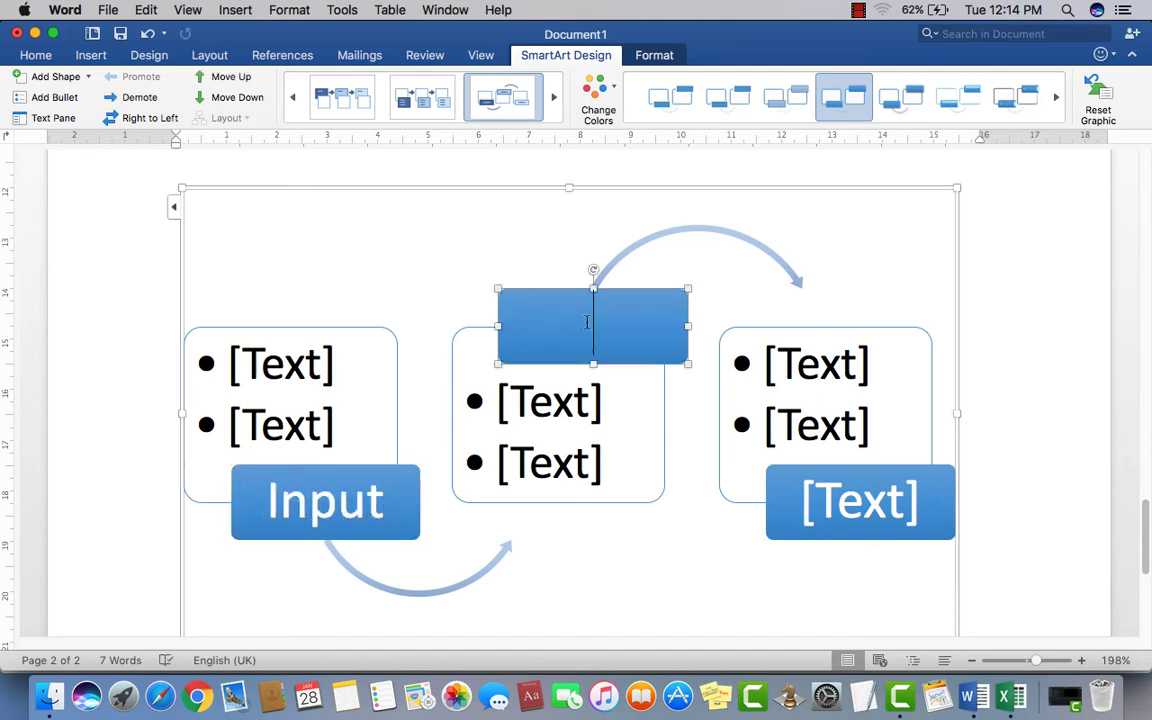
{"action": "type", "text": "Process"}
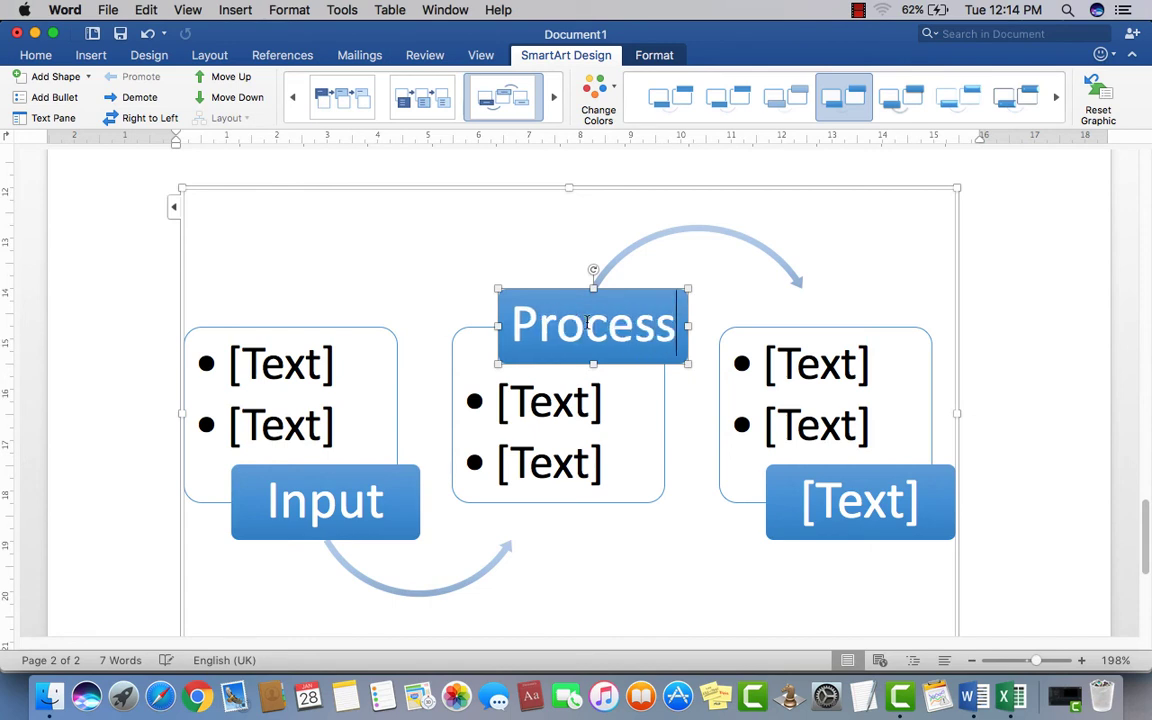
{"action": "left_click", "coordinate": [854, 508]}
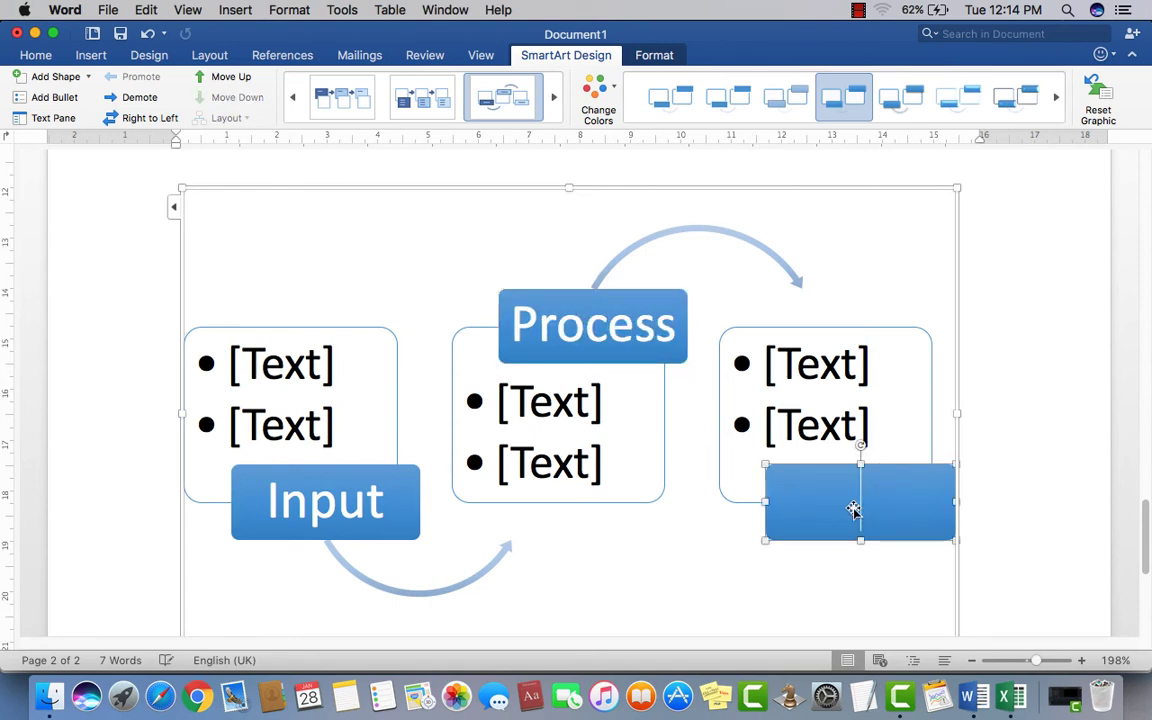
{"action": "type", "text": "Out"}
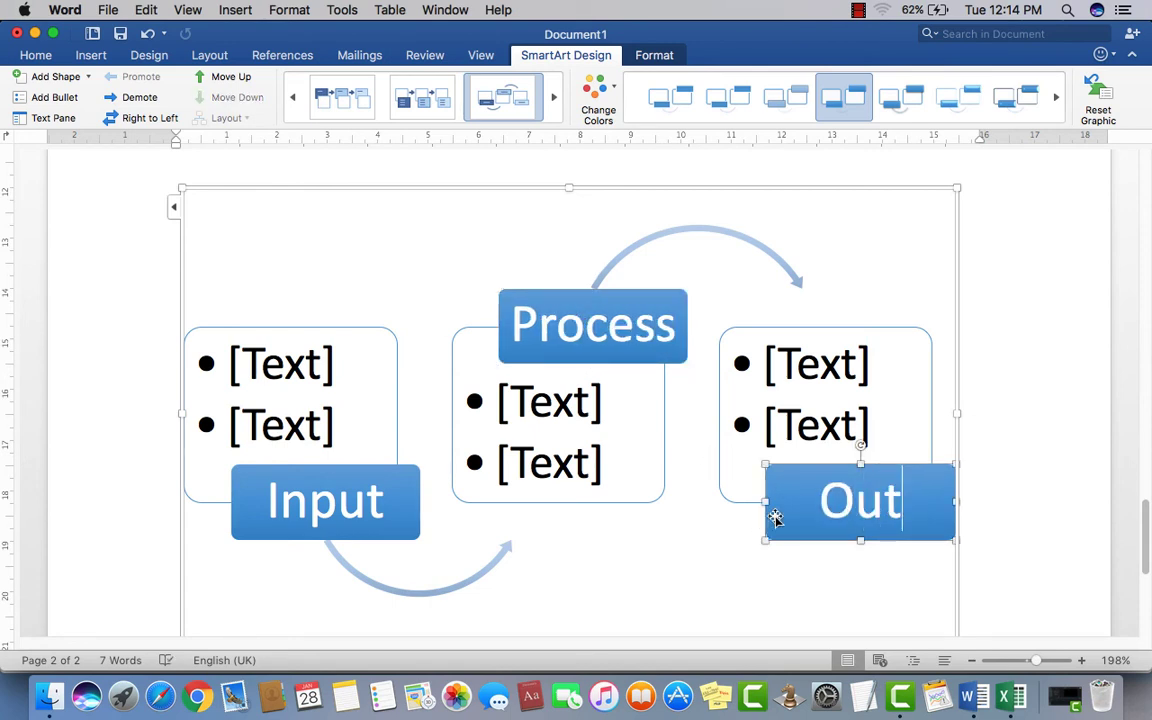
{"action": "type", "text": "Put"}
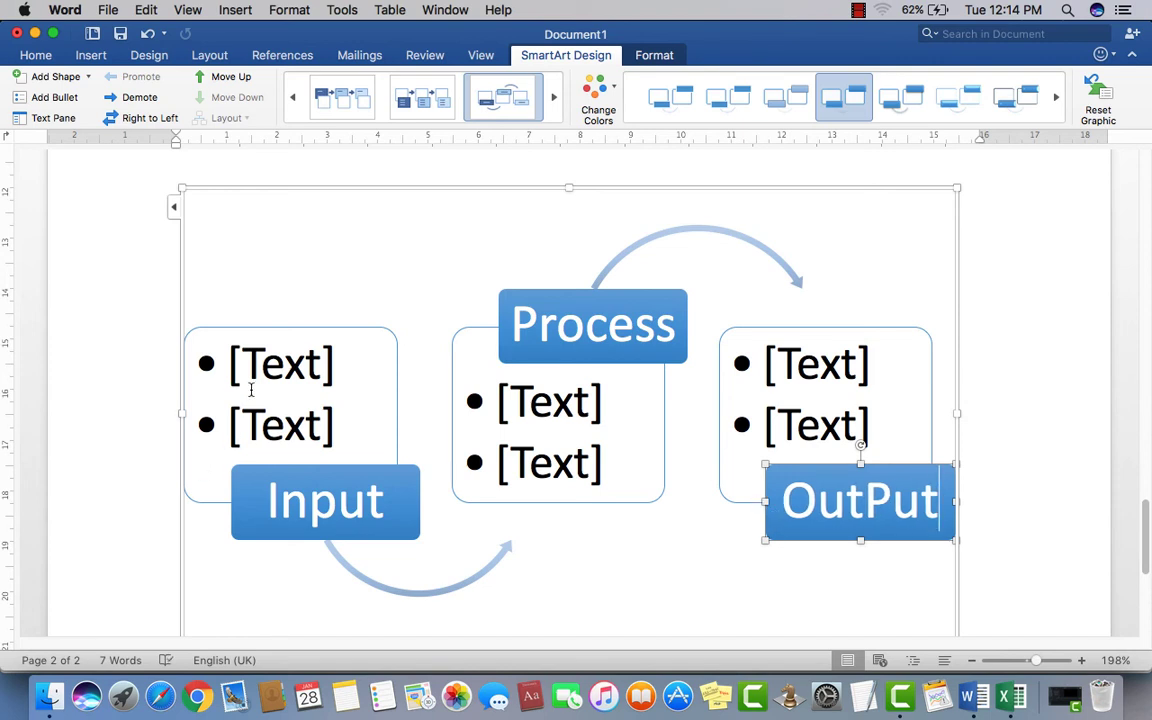
{"action": "left_click", "coordinate": [252, 358]}
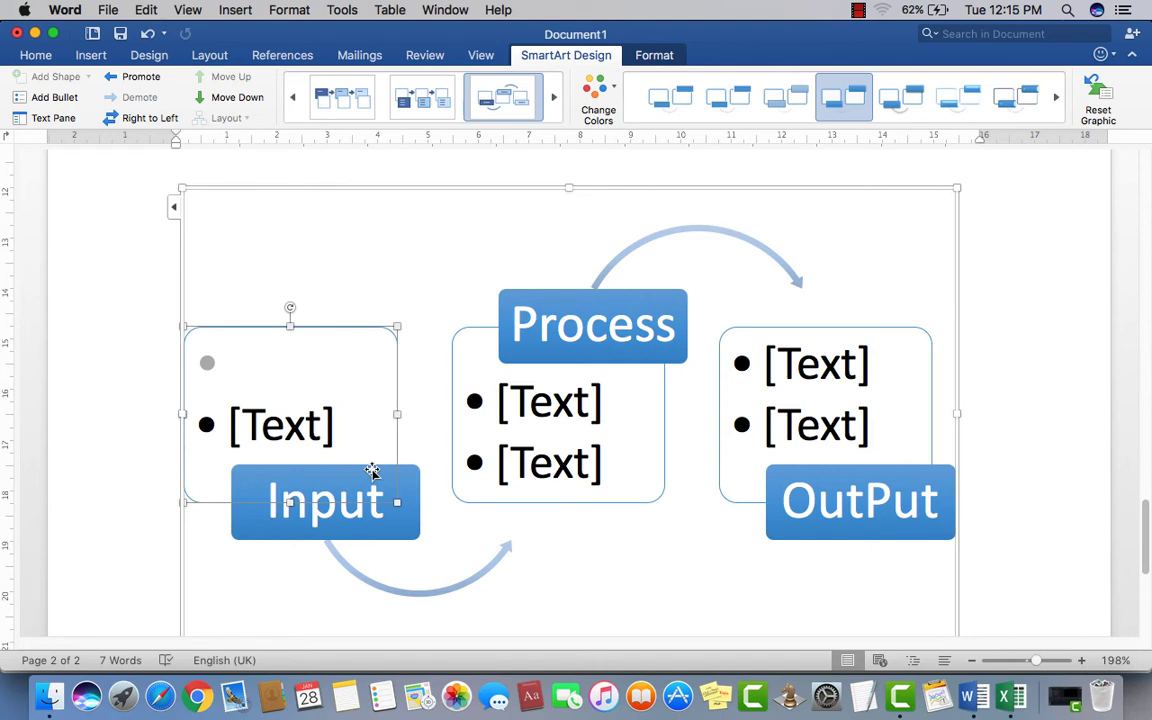
Step: Enter Keyboard, Mouse and Mic as the Input box bullets, fixing the 'MIc' typo
{"action": "type", "text": "Key"}
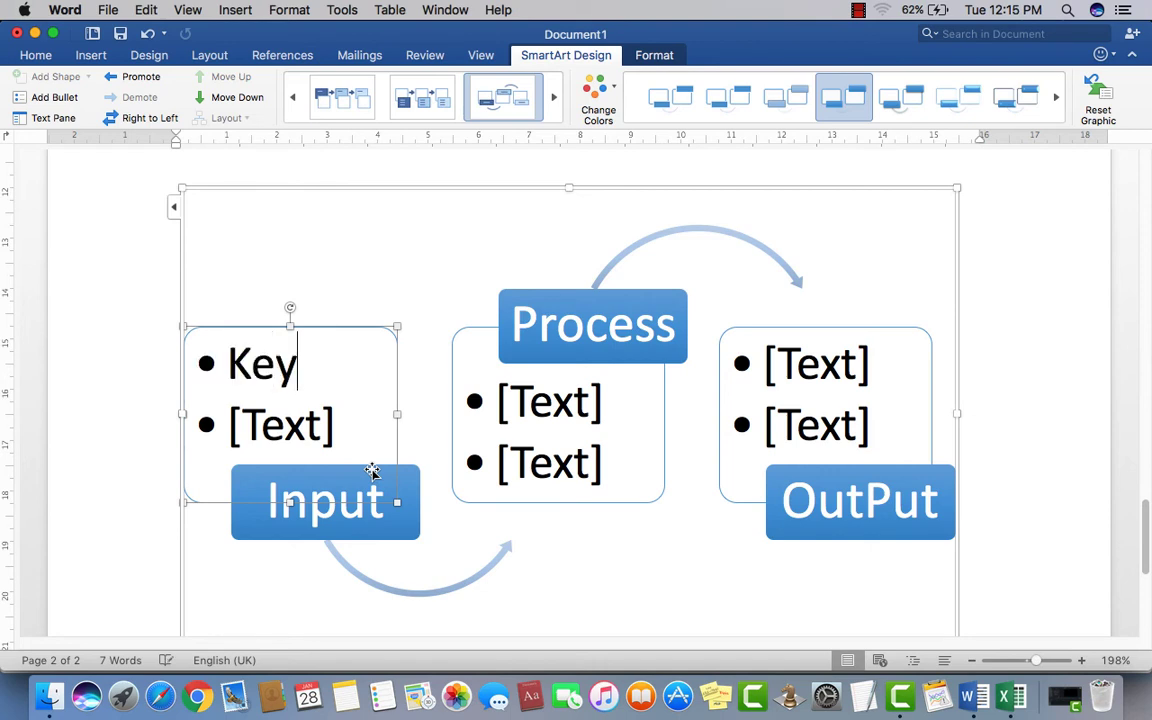
{"action": "type", "text": "board"}
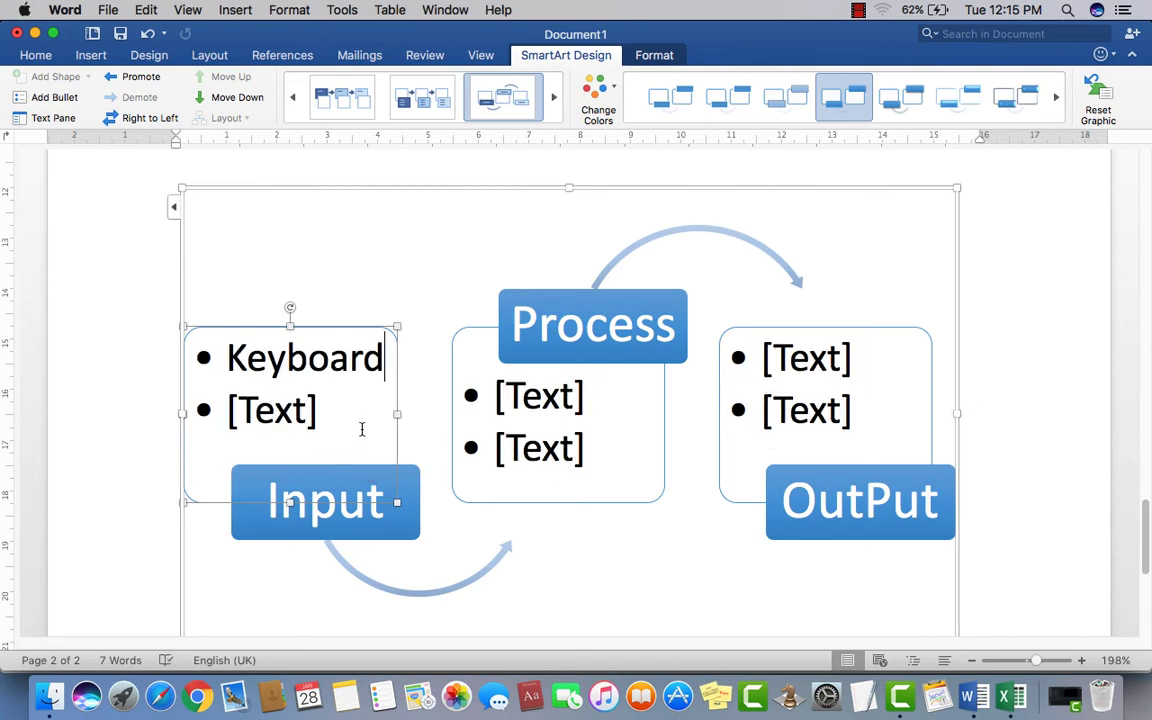
{"action": "left_click", "coordinate": [300, 411]}
{"action": "type", "text": "Mouse"}
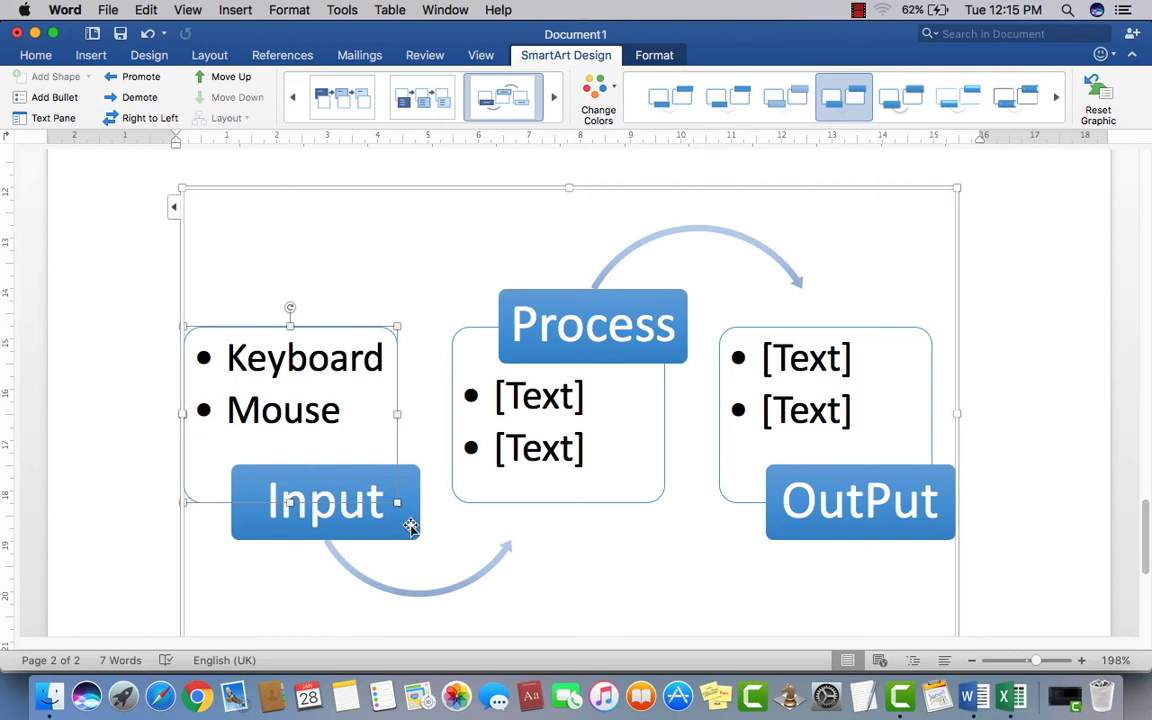
{"action": "key", "text": "Return"}
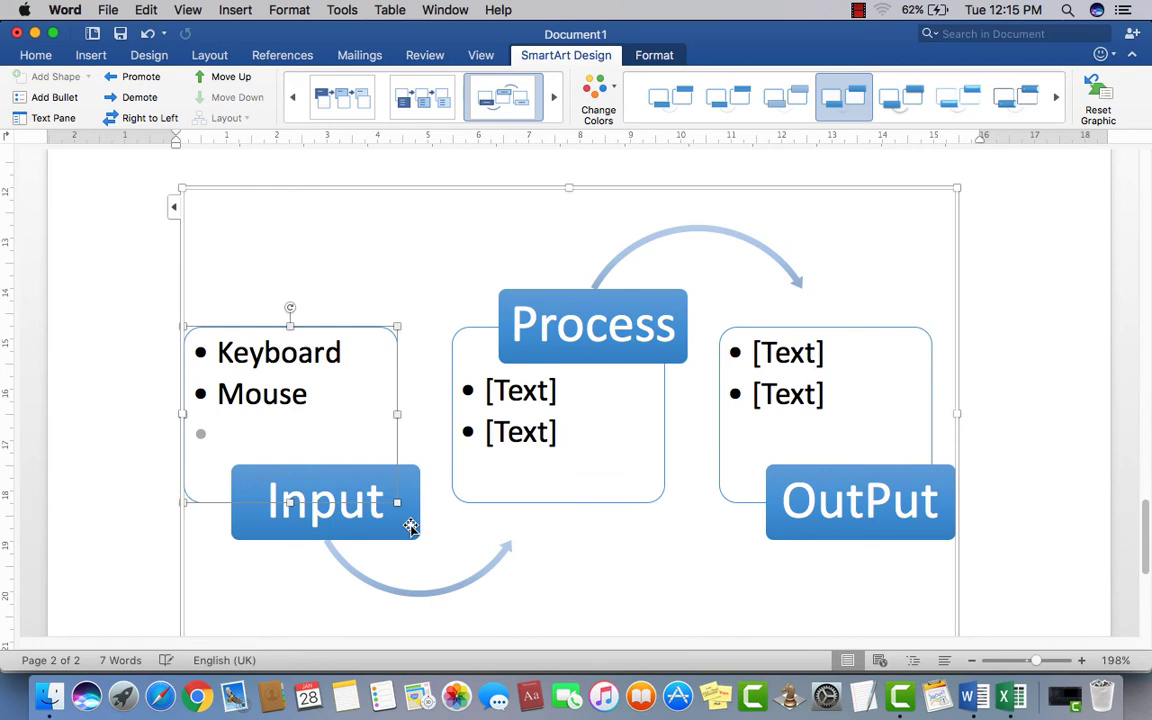
{"action": "type", "text": "MIc"}
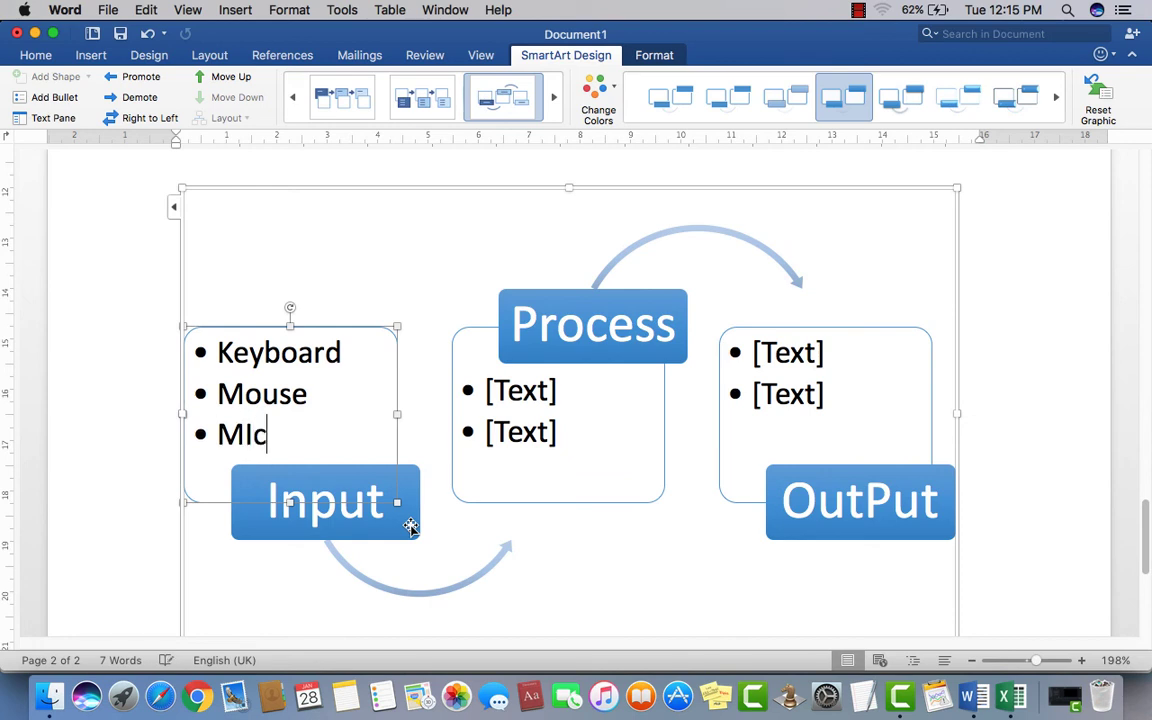
{"action": "key", "text": "BackSpace"}
{"action": "key", "text": "BackSpace"}
{"action": "type", "text": "ic"}
Step: Enter CPU as the Process box bullet
{"action": "left_click", "coordinate": [516, 398]}
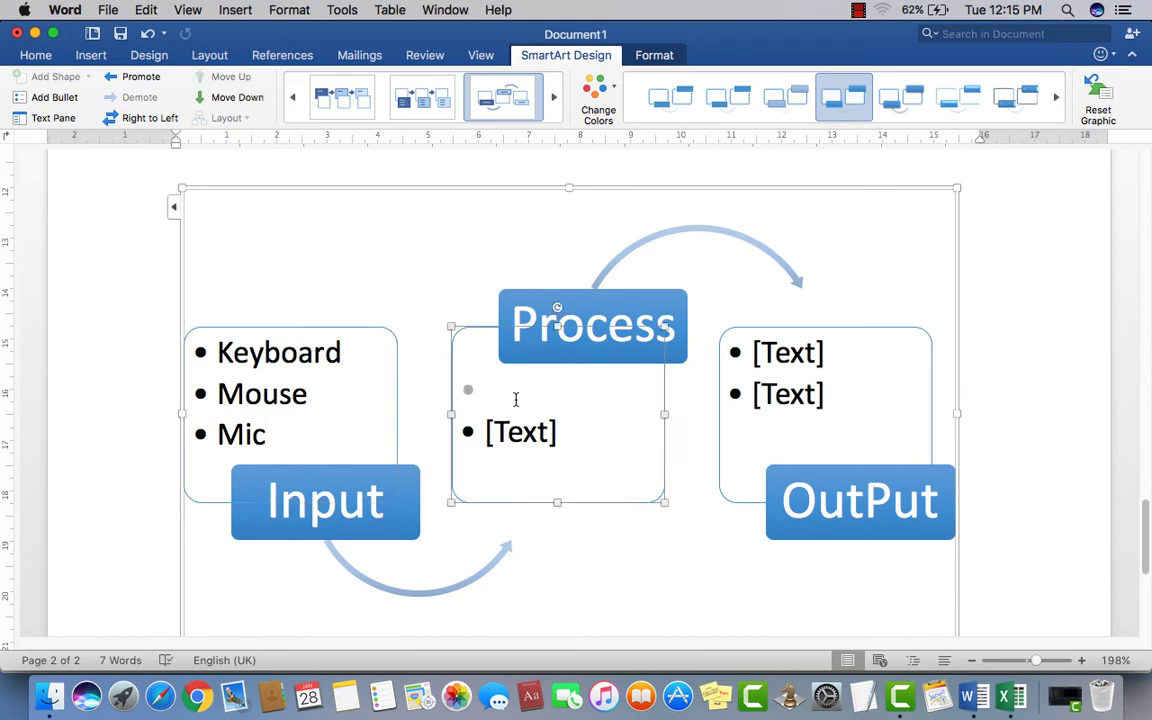
{"action": "type", "text": "CPU"}
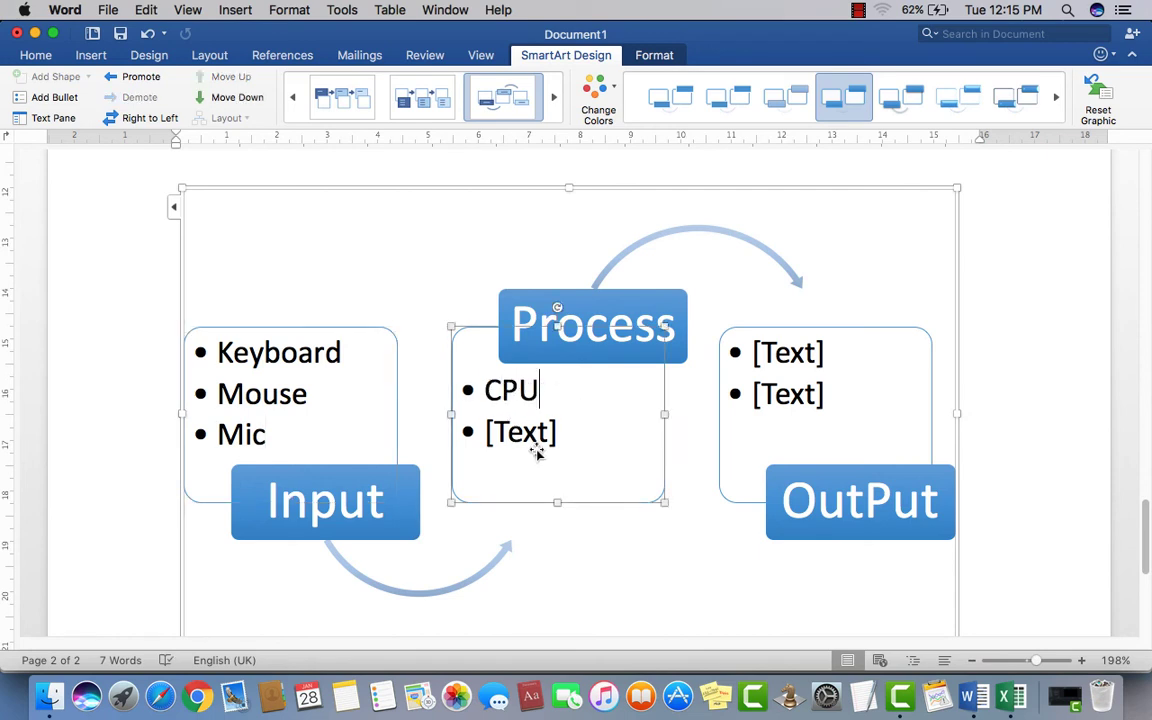
{"action": "key", "text": "Down"}
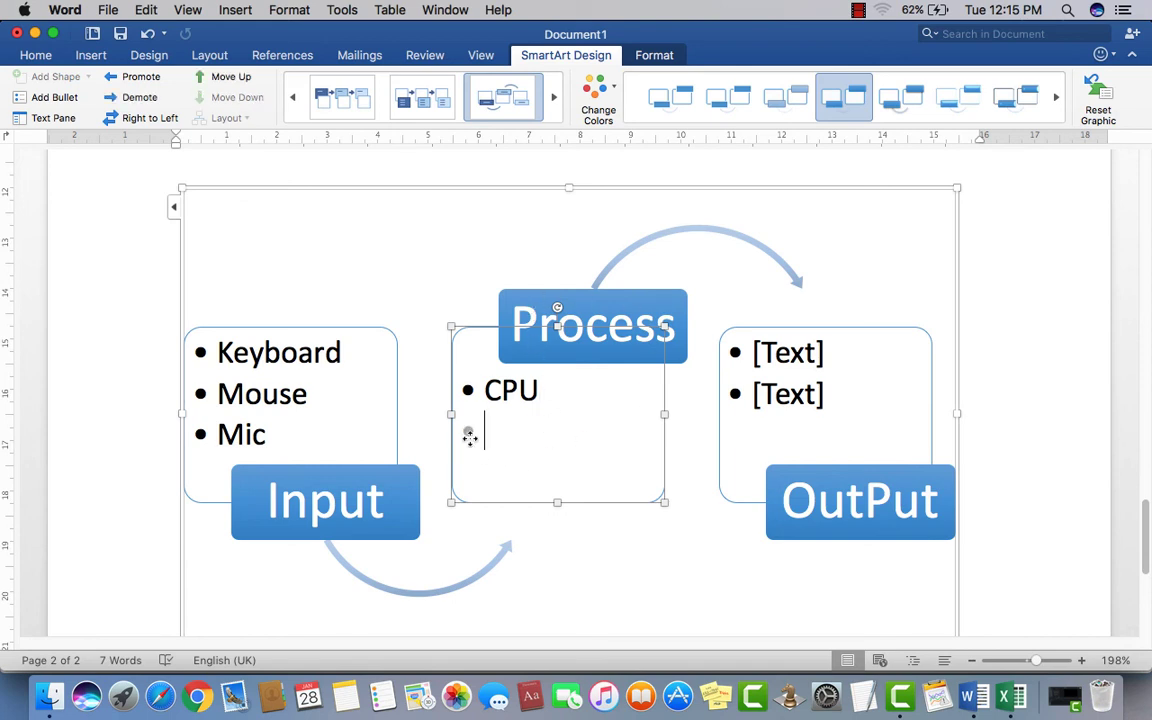
{"action": "left_click", "coordinate": [432, 275]}
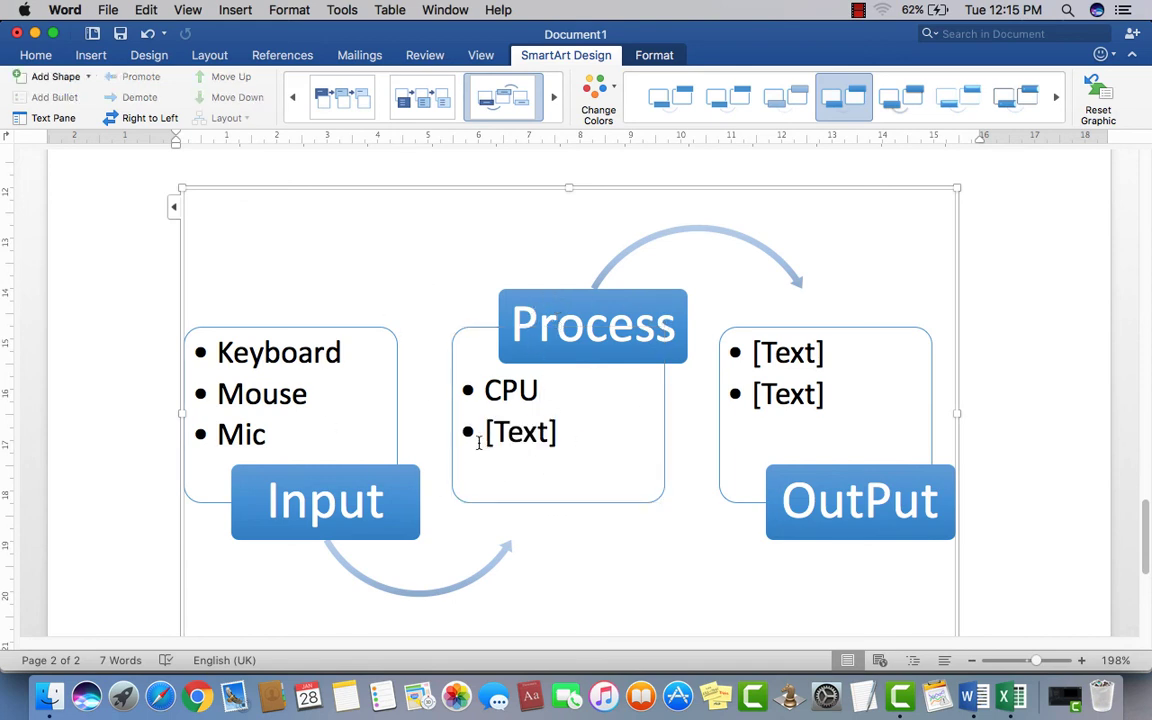
{"action": "left_click", "coordinate": [479, 443]}
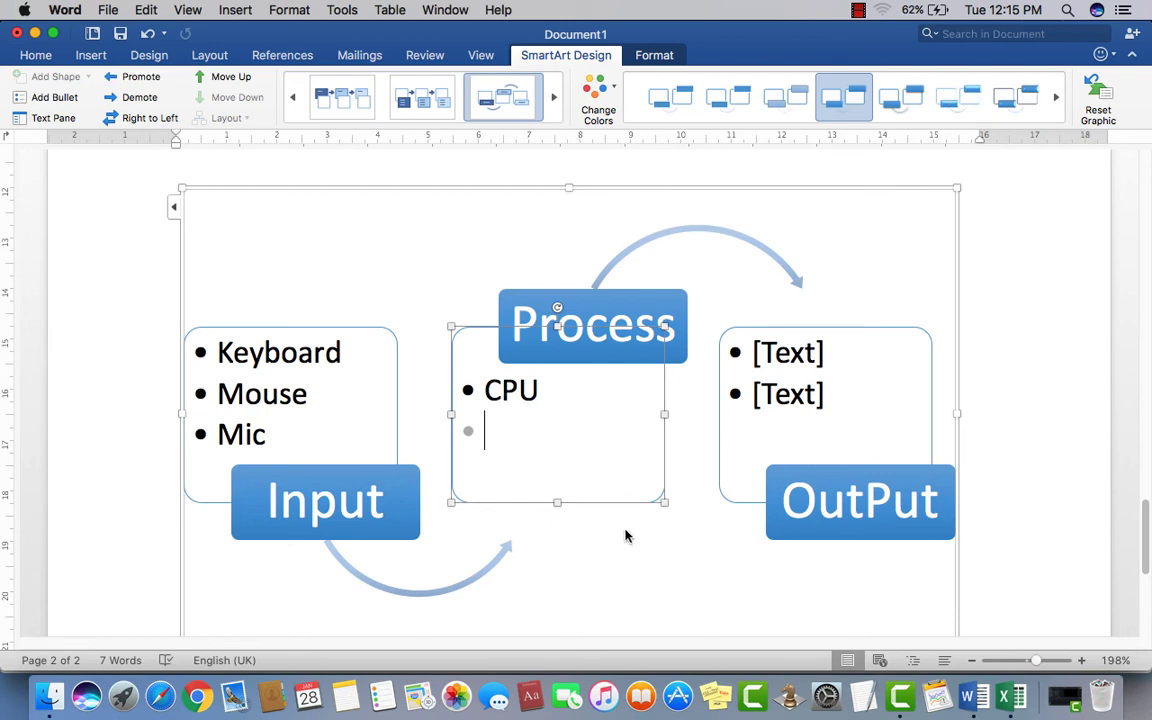
{"action": "left_click", "coordinate": [964, 319]}
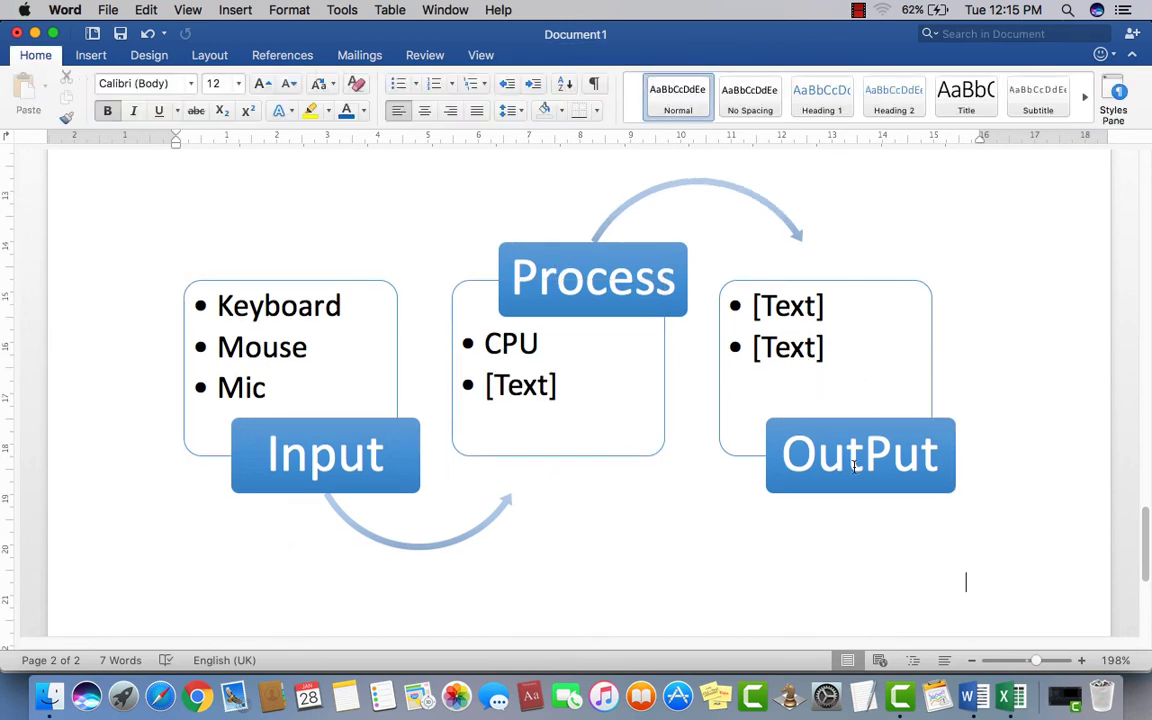
Step: Enter Monitor and Led as the OutPut box bullets
{"action": "left_click", "coordinate": [788, 306]}
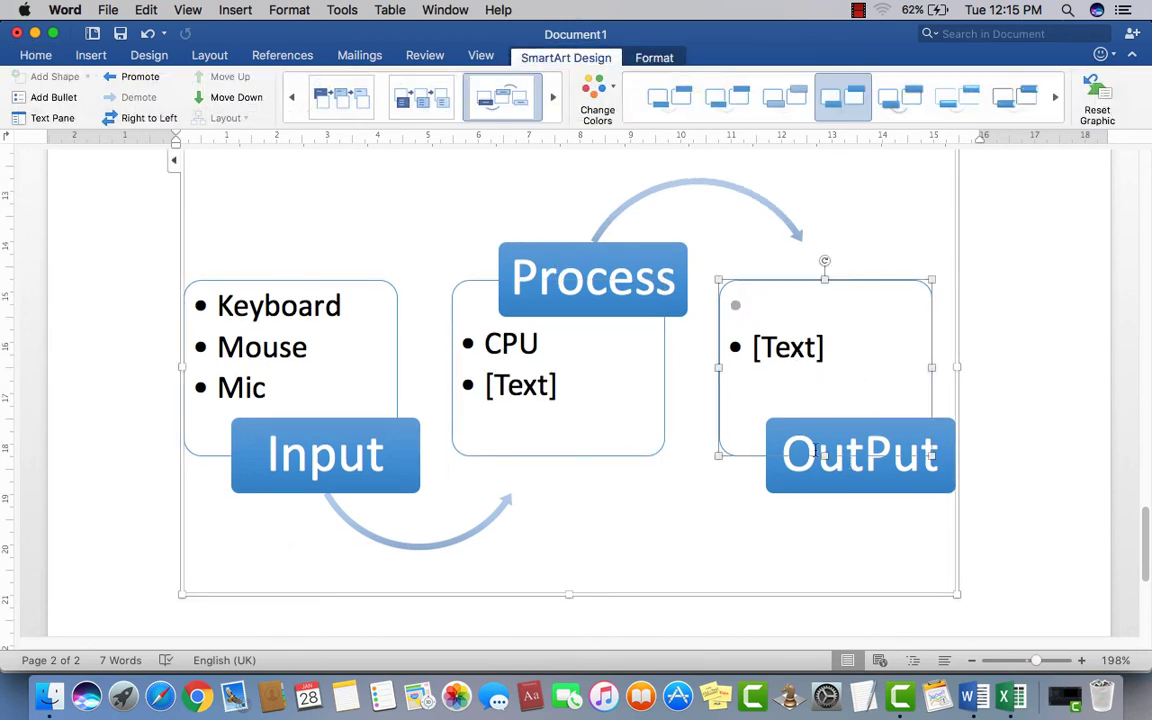
{"action": "type", "text": "Mo"}
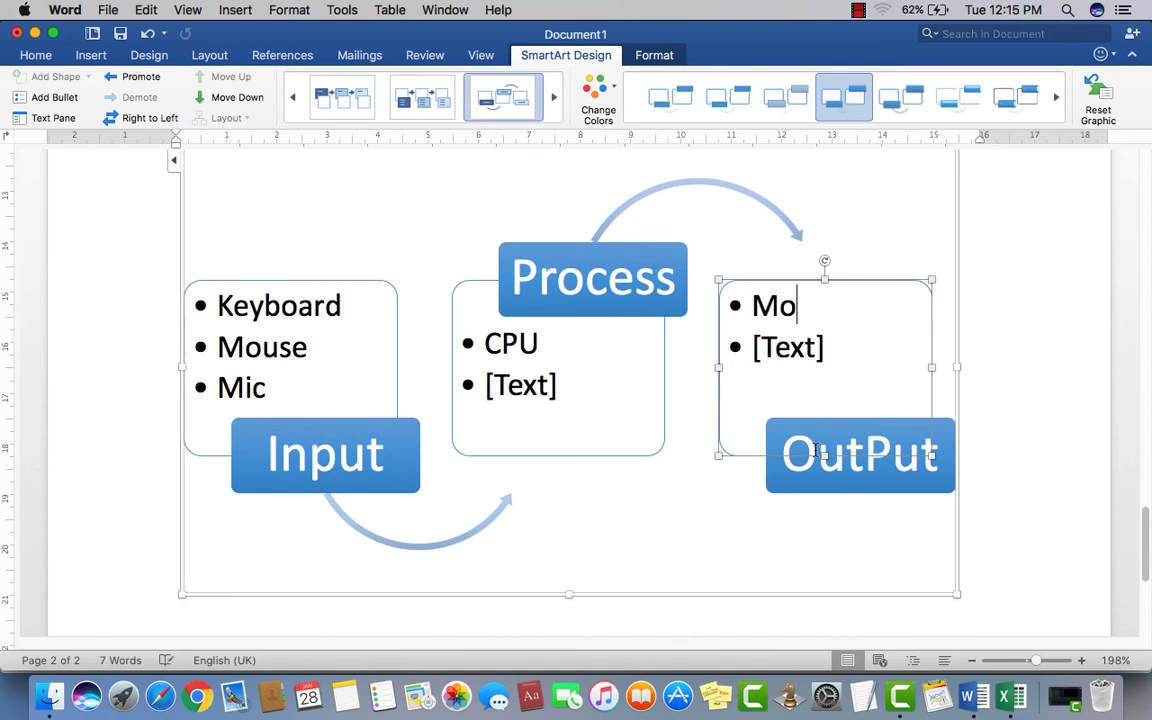
{"action": "type", "text": "nitor"}
{"action": "key", "text": "Return"}
{"action": "type", "text": "Led"}
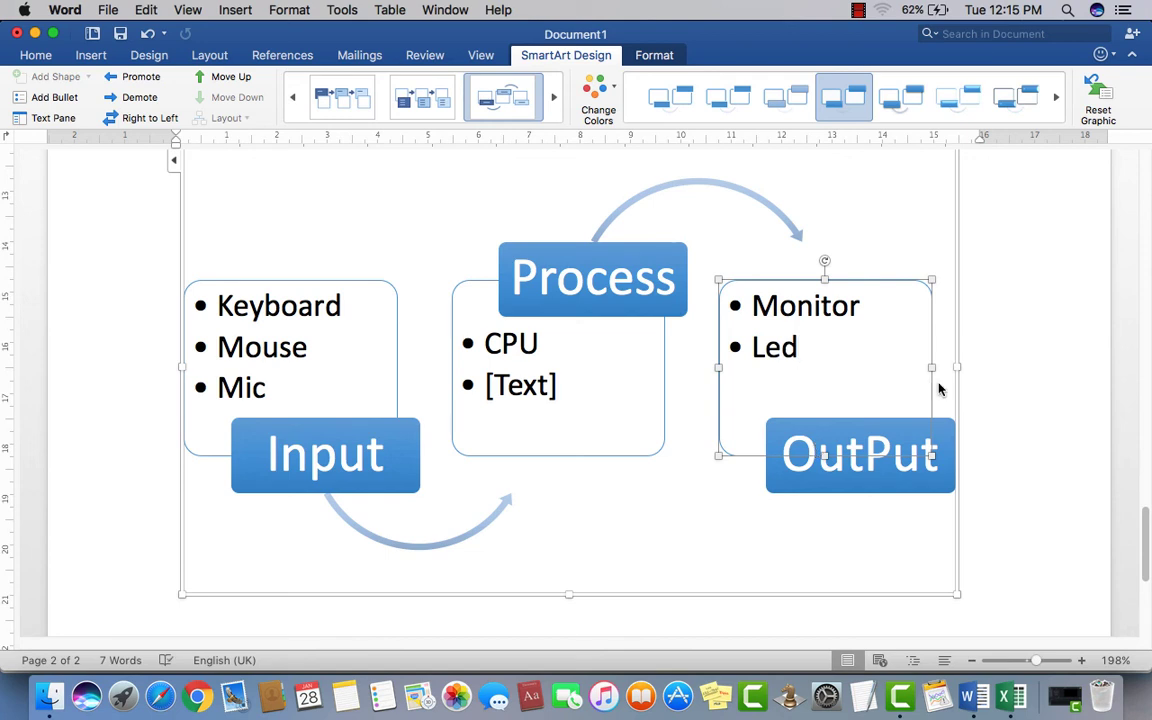
{"action": "left_click", "coordinate": [1065, 520]}
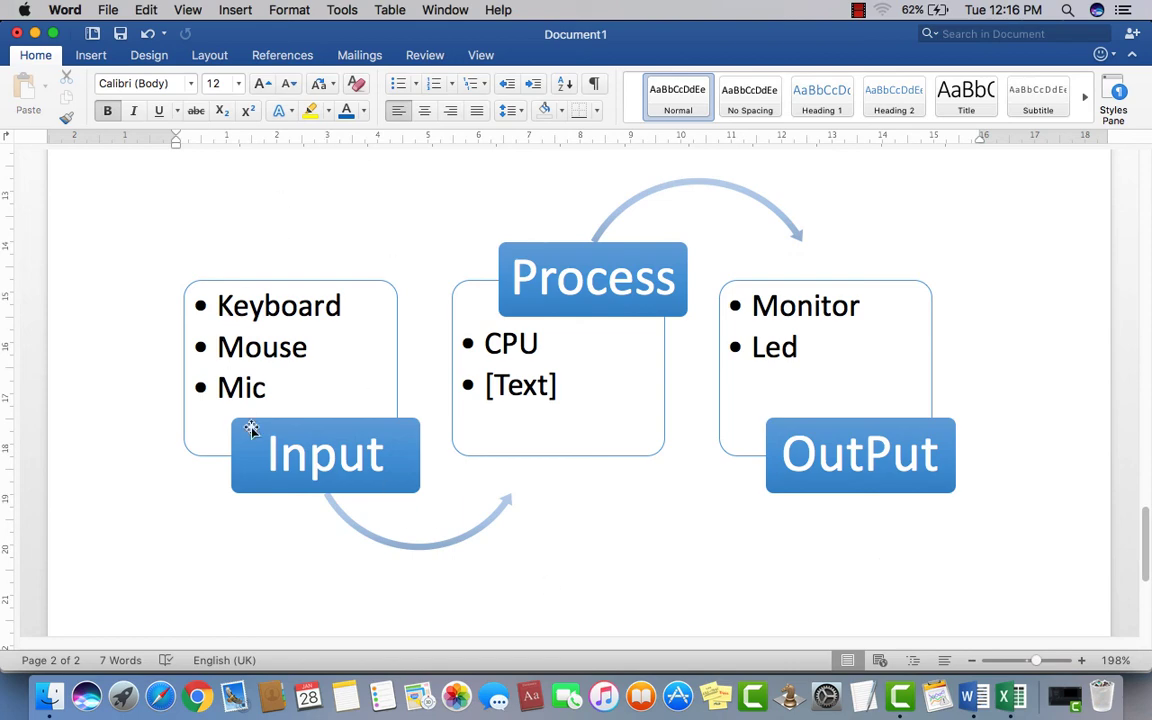
Step: Scroll up and down through both pages to review the document
{"action": "scroll", "coordinate": [568, 415], "scroll_direction": "down", "scroll_amount": 3}
{"action": "scroll", "coordinate": [568, 416], "scroll_direction": "up", "scroll_amount": 5}
{"action": "scroll", "coordinate": [568, 416], "scroll_direction": "up", "scroll_amount": 2}
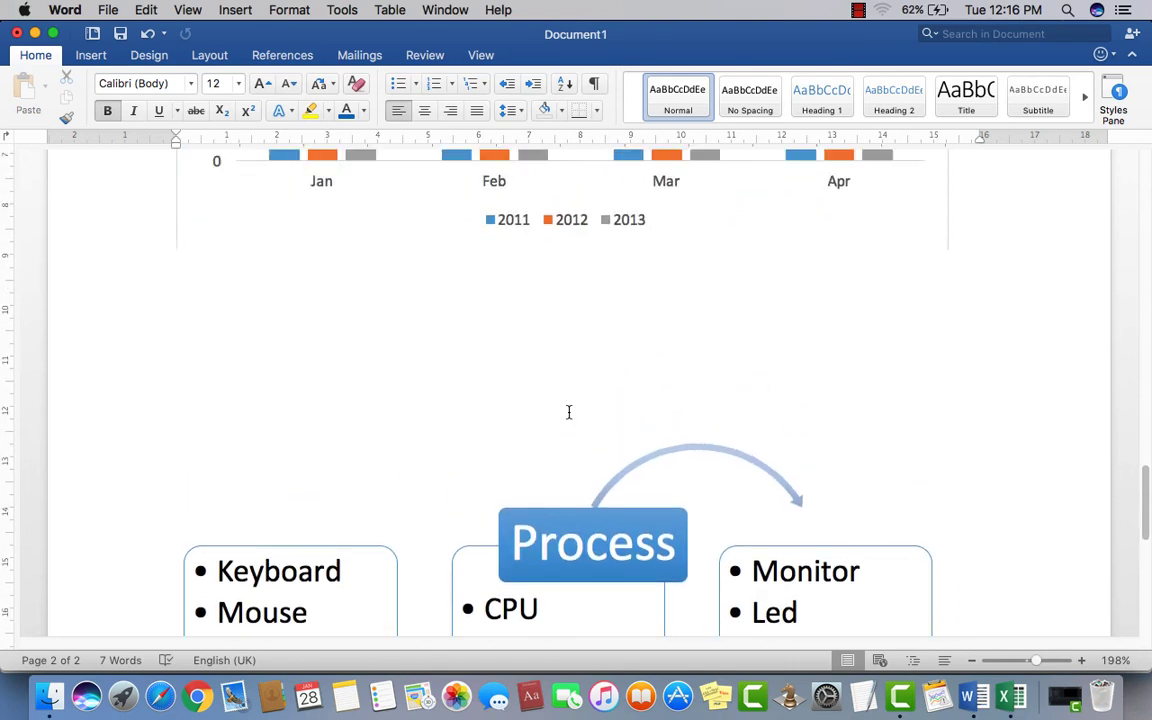
{"action": "scroll", "coordinate": [568, 418], "scroll_direction": "up", "scroll_amount": 4}
{"action": "scroll", "coordinate": [568, 418], "scroll_direction": "up", "scroll_amount": 1}
{"action": "scroll", "coordinate": [568, 415], "scroll_direction": "up", "scroll_amount": 4}
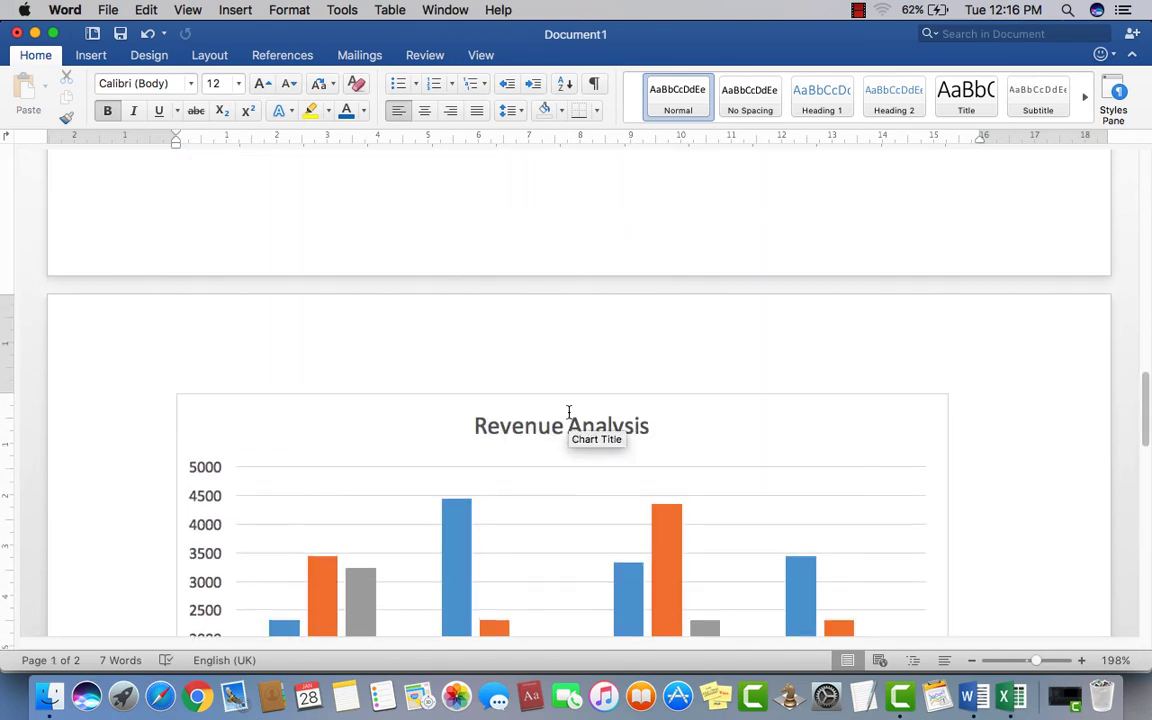
{"action": "scroll", "coordinate": [568, 412], "scroll_direction": "down", "scroll_amount": 5}
{"action": "scroll", "coordinate": [568, 412], "scroll_direction": "down", "scroll_amount": 2}
{"action": "scroll", "coordinate": [568, 412], "scroll_direction": "down", "scroll_amount": 5}
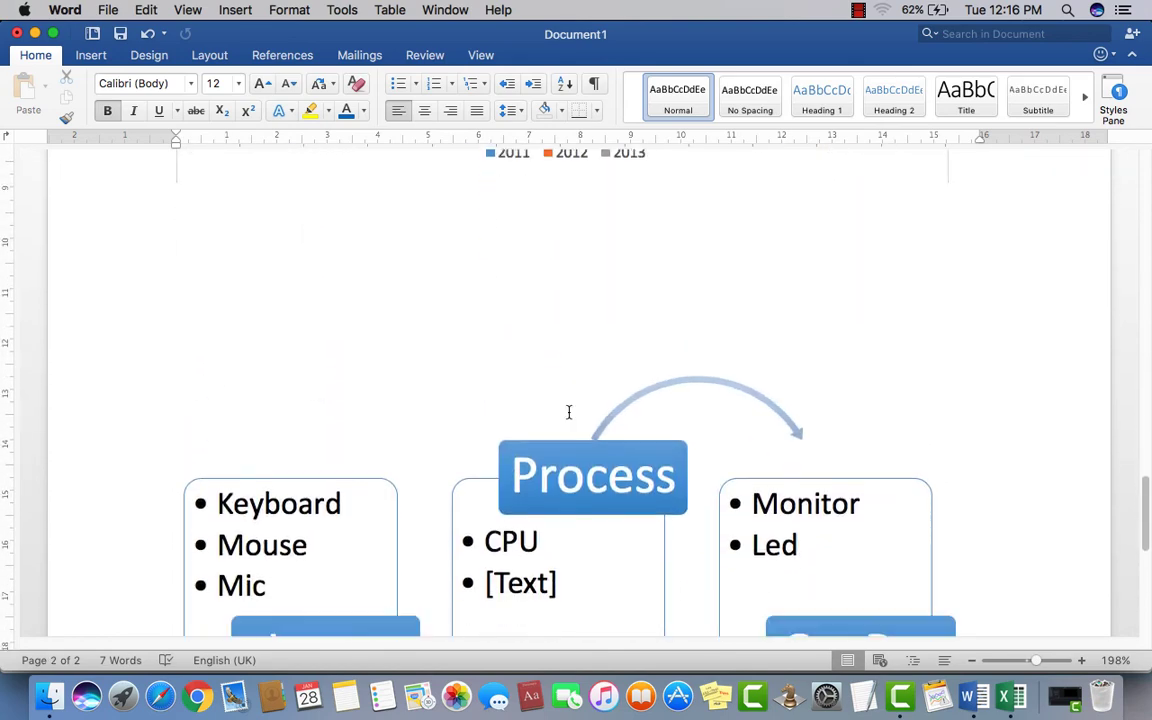
{"action": "scroll", "coordinate": [568, 412], "scroll_direction": "down", "scroll_amount": 3}
{"action": "scroll", "coordinate": [568, 416], "scroll_direction": "down", "scroll_amount": 6}
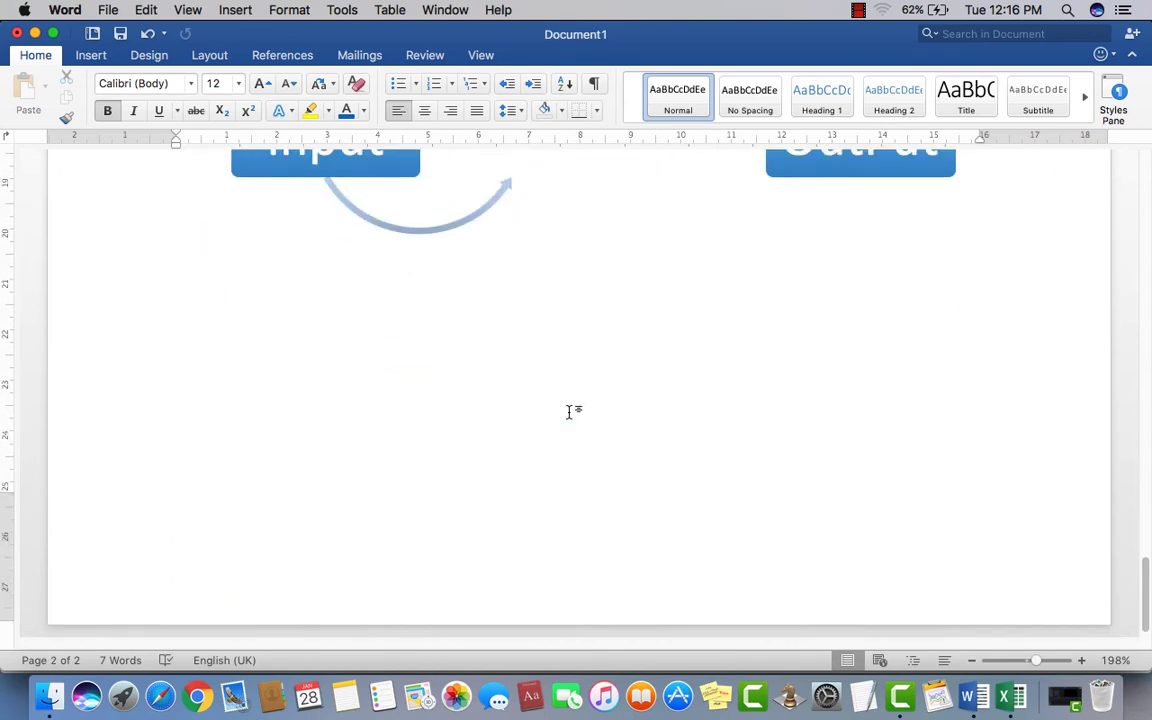
{"action": "scroll", "coordinate": [570, 416], "scroll_direction": "up", "scroll_amount": 6}
{"action": "scroll", "coordinate": [568, 418], "scroll_direction": "up", "scroll_amount": 7}
{"action": "scroll", "coordinate": [568, 415], "scroll_direction": "up", "scroll_amount": 8}
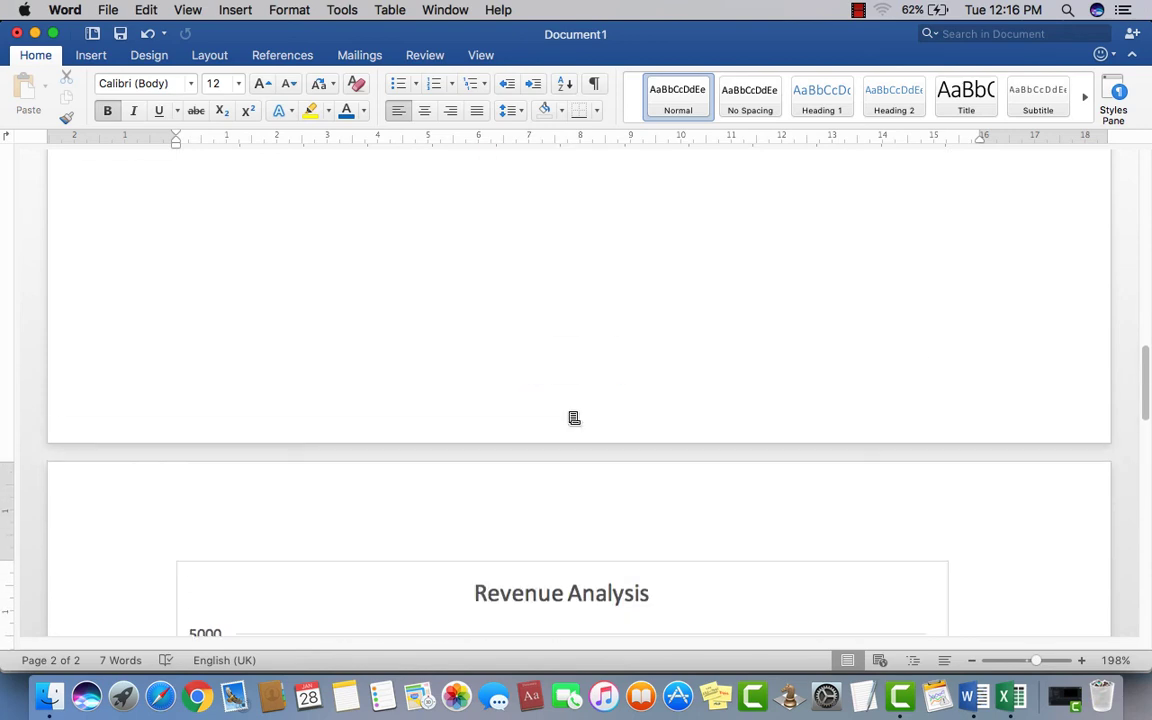
{"action": "scroll", "coordinate": [568, 413], "scroll_direction": "up", "scroll_amount": 6}
{"action": "scroll", "coordinate": [568, 412], "scroll_direction": "up", "scroll_amount": 5}
{"action": "scroll", "coordinate": [568, 414], "scroll_direction": "up", "scroll_amount": 8}
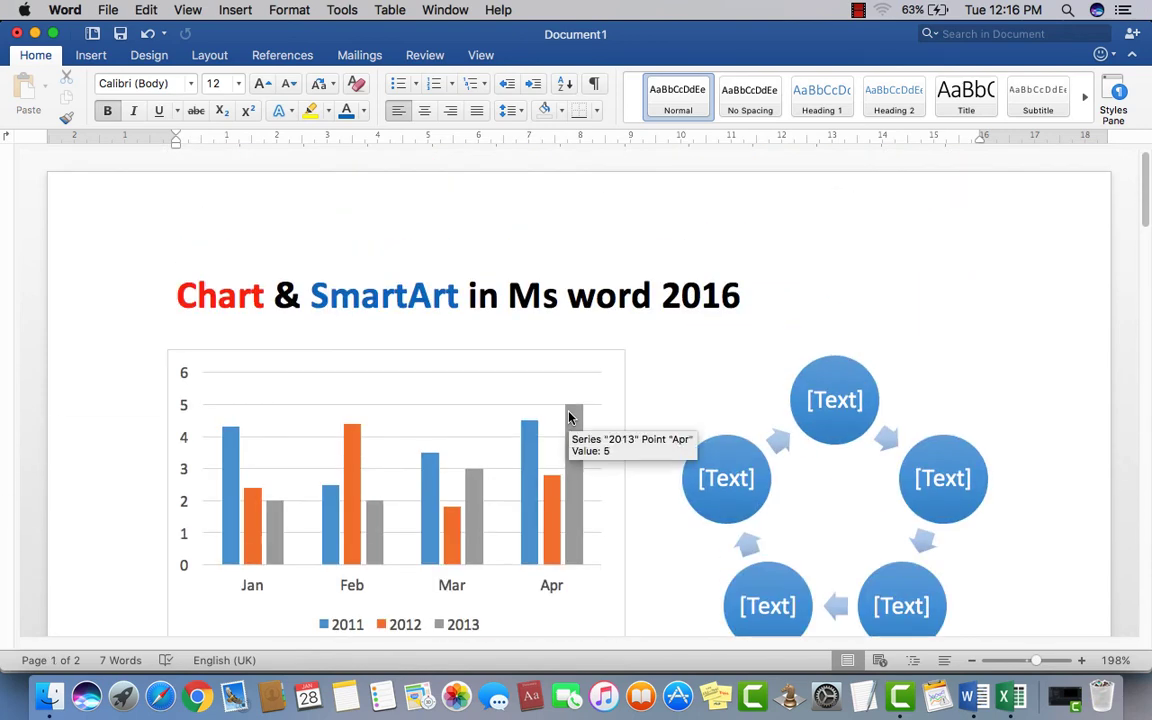
Step: Select words in the page title, then bring the Revenue Analysis chart into full view
{"action": "left_click_drag", "start_coordinate": [179, 295], "coordinate": [462, 293]}
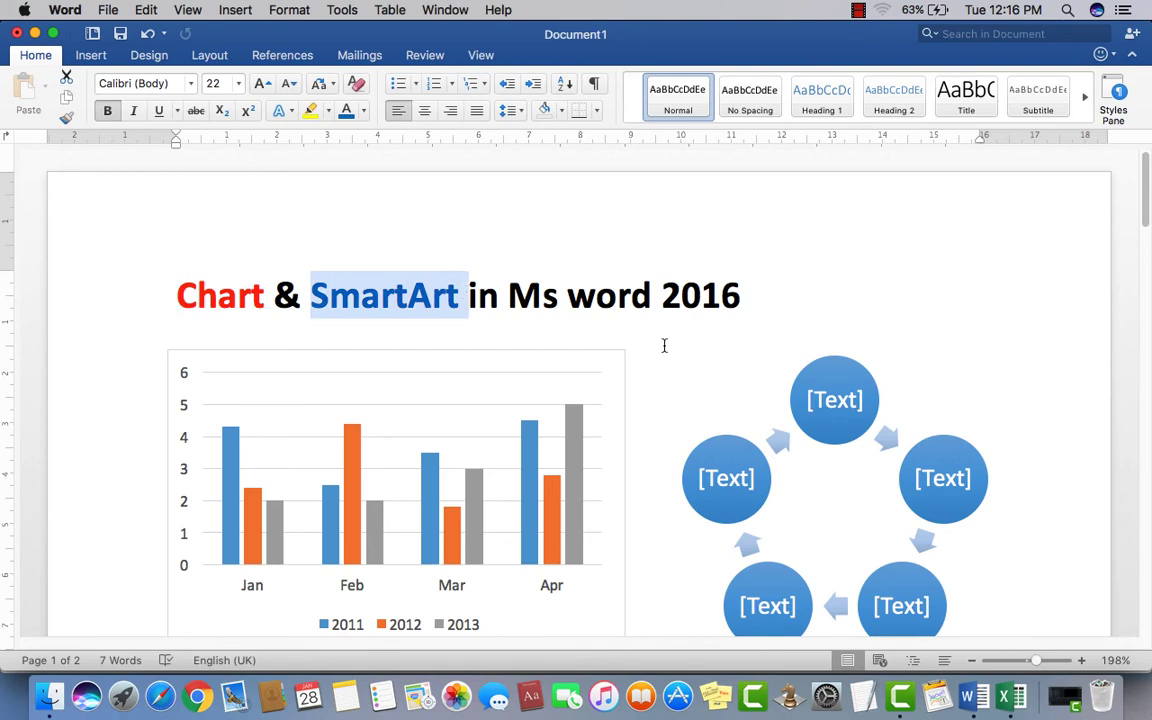
{"action": "scroll", "coordinate": [738, 347], "scroll_direction": "down", "scroll_amount": 2}
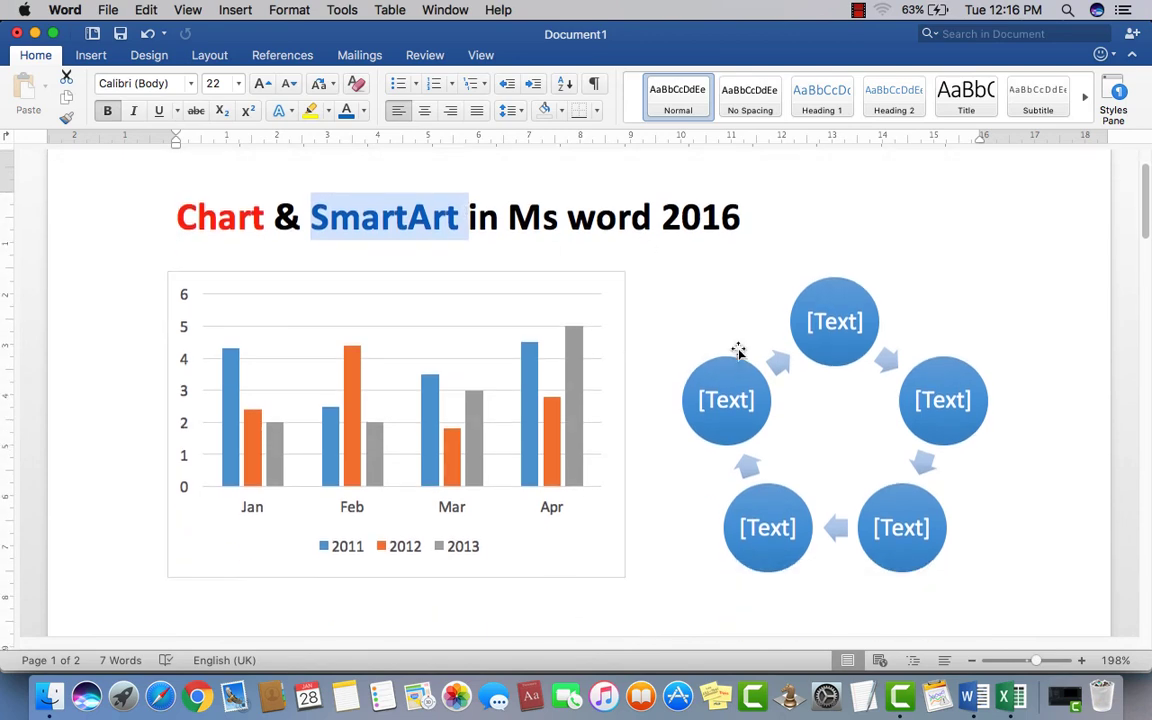
{"action": "scroll", "coordinate": [738, 347], "scroll_direction": "down", "scroll_amount": 5}
{"action": "scroll", "coordinate": [738, 348], "scroll_direction": "down", "scroll_amount": 8}
{"action": "scroll", "coordinate": [738, 348], "scroll_direction": "down", "scroll_amount": 5}
{"action": "scroll", "coordinate": [738, 348], "scroll_direction": "down", "scroll_amount": 4}
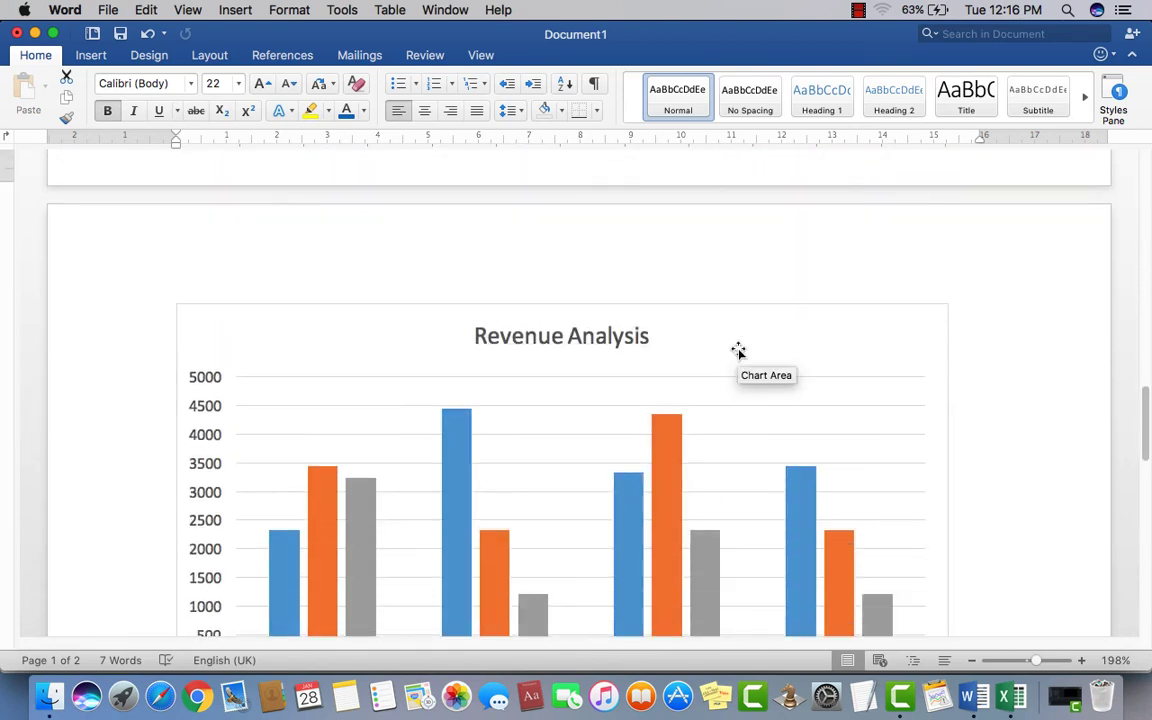
{"action": "scroll", "coordinate": [738, 348], "scroll_direction": "down", "scroll_amount": 4}
{"action": "scroll", "coordinate": [738, 350], "scroll_direction": "up", "scroll_amount": 5}
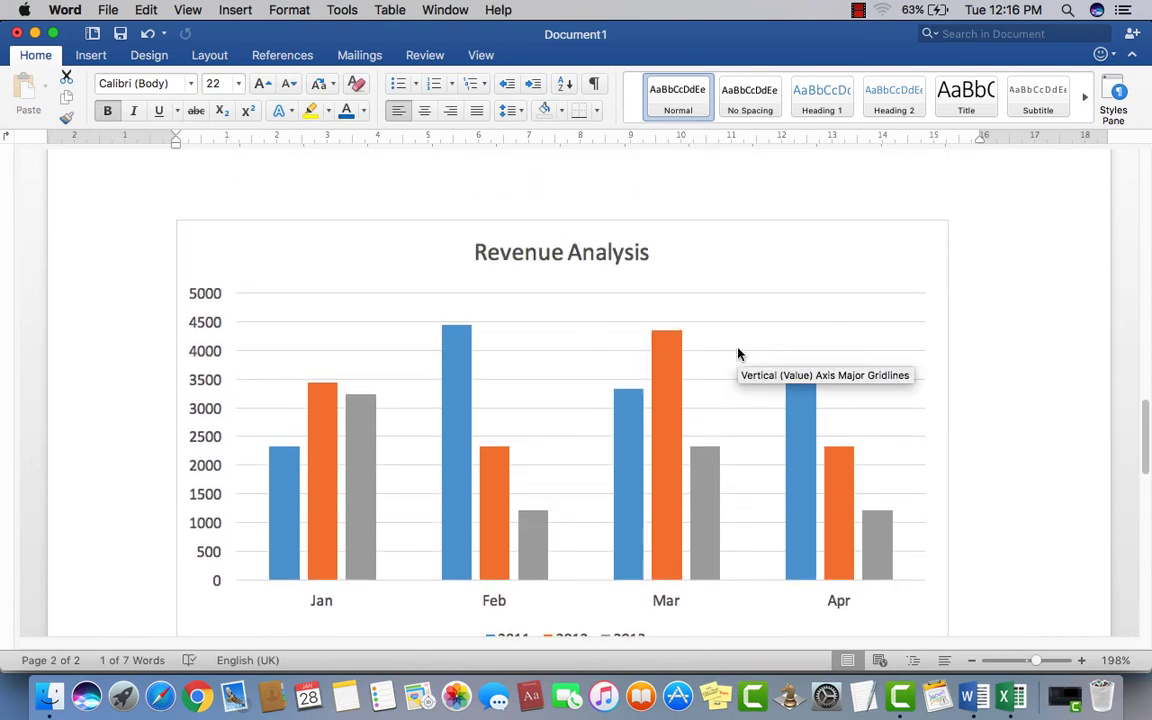